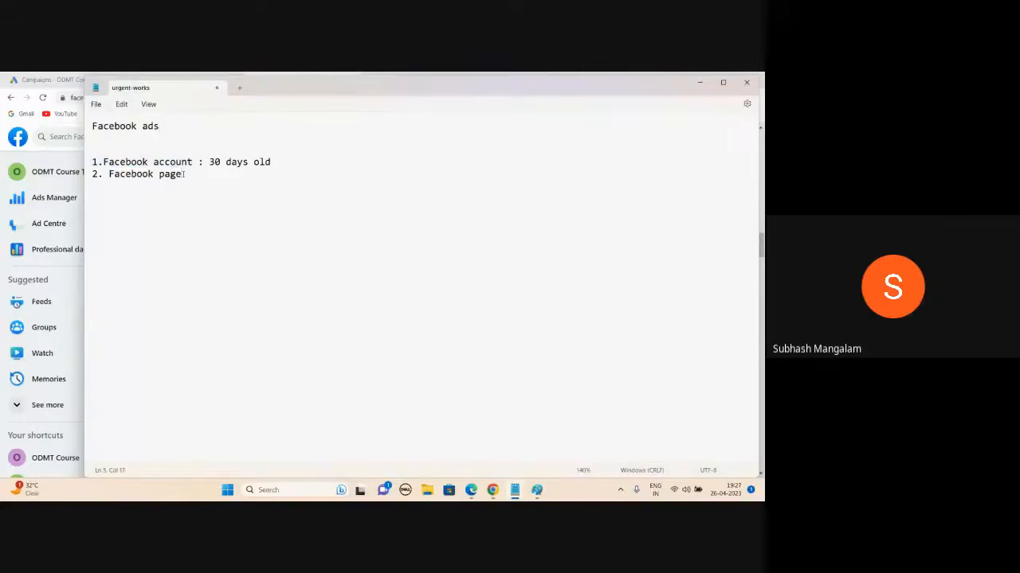
- End the Facebook page item with a colon and start a list with '1. Image' and '2. Video'
{"action": "type", "text": ":n"}
{"action": "key", "text": "BackSpace"}
{"action": "key", "text": "Return"}
{"action": "key", "text": "Return"}
{"action": "key", "text": "Return"}
{"action": "type", "text": "1. Image"}
{"action": "key", "text": "Return"}
{"action": "type", "text": "2. Video"}
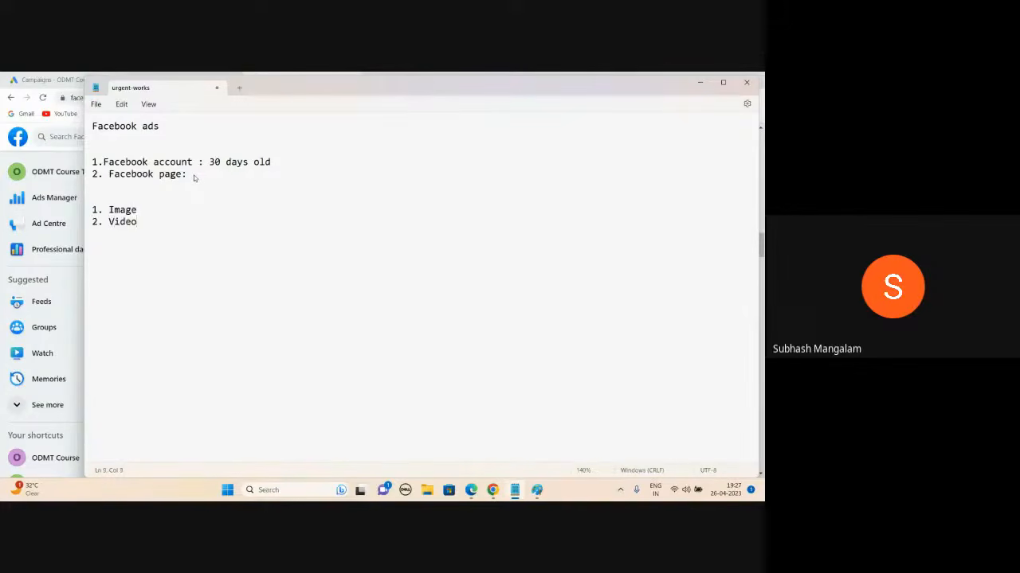
- Add ': 70/30, what Value We are giving, Call to Action, Brand Logo : Create Urgency' to '1. Image'
{"action": "left_click", "coordinate": [147, 208]}
{"action": "type", "text": ":"}
{"action": "type", "text": "70/30, what Value We are givi"}
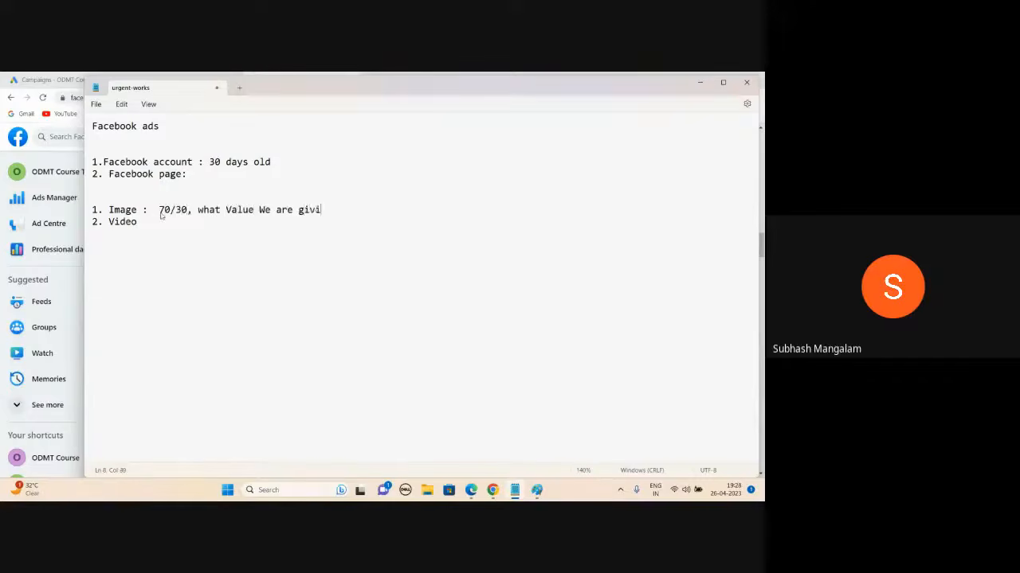
{"action": "type", "text": "ng,"}
{"action": "type", "text": "Call to Action"}
{"action": "type", "text": ", Brand L"}
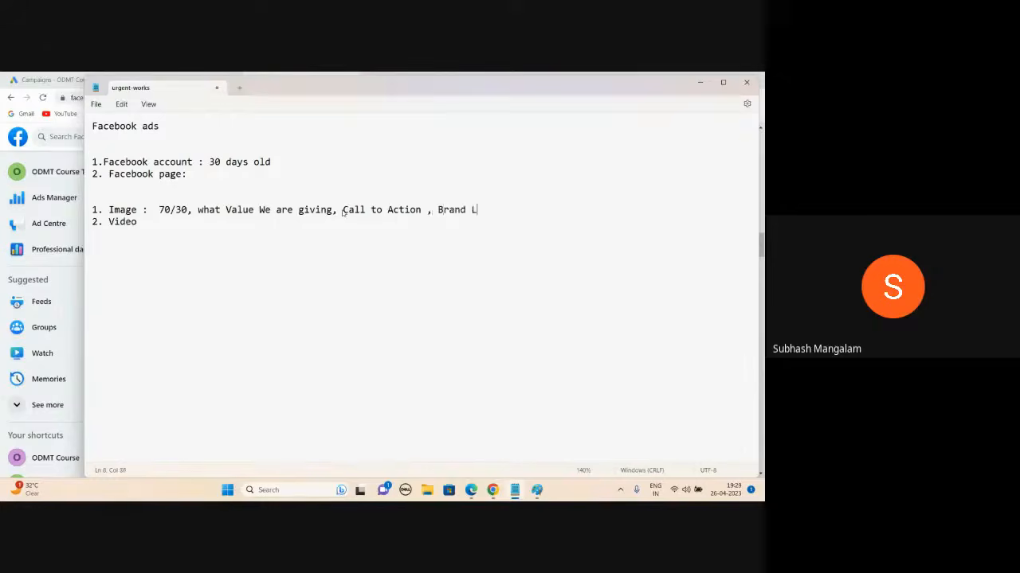
{"action": "type", "text": "ogo"}
{"action": "type", "text": ":  Create Urgency"}
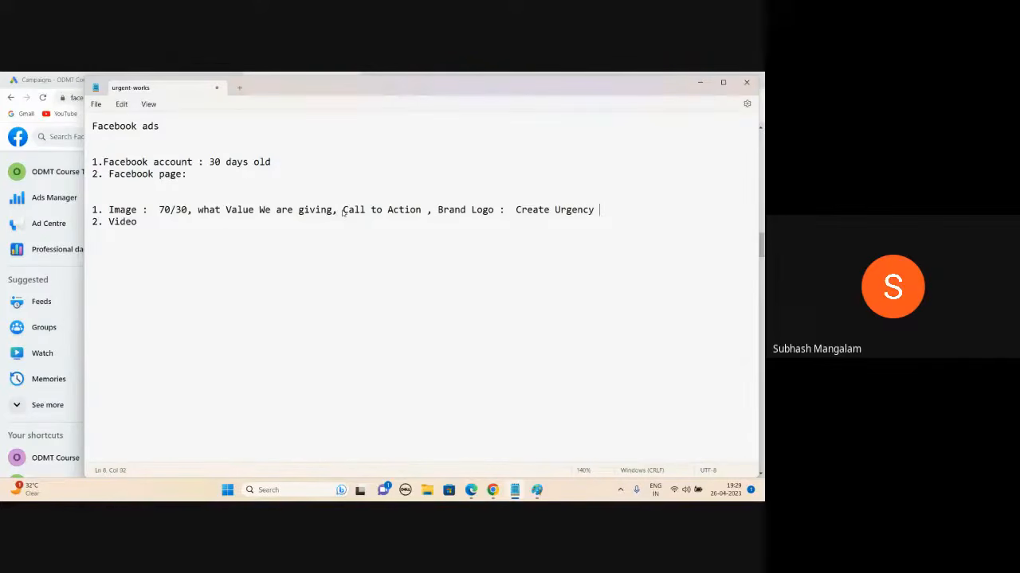
- Append ': People talking with background of Property, phone nymber, brand logo' to the Video item
{"action": "left_click", "coordinate": [167, 224]}
{"action": "type", "text": ":  People talking"}
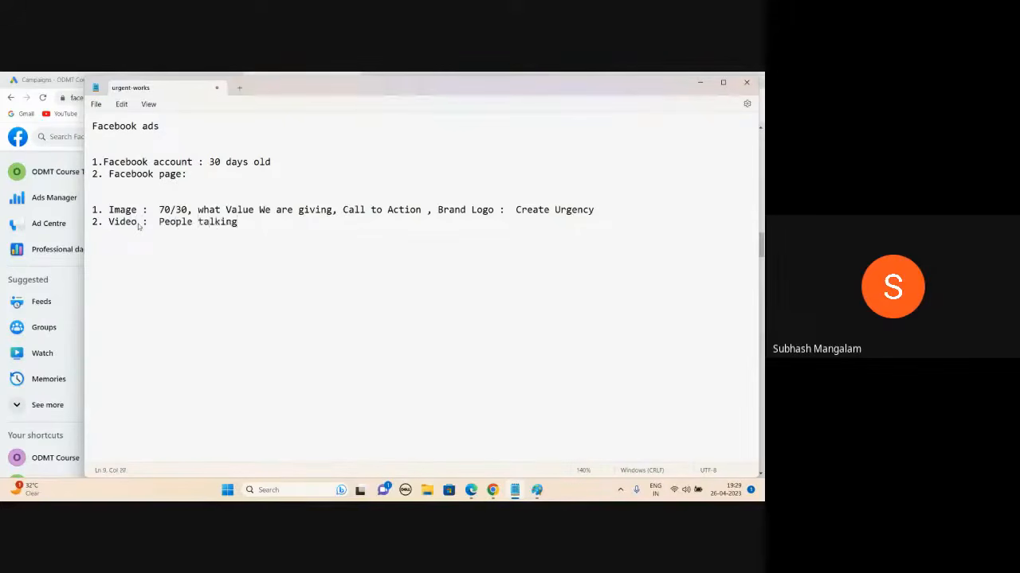
{"action": "type", "text": " with background "}
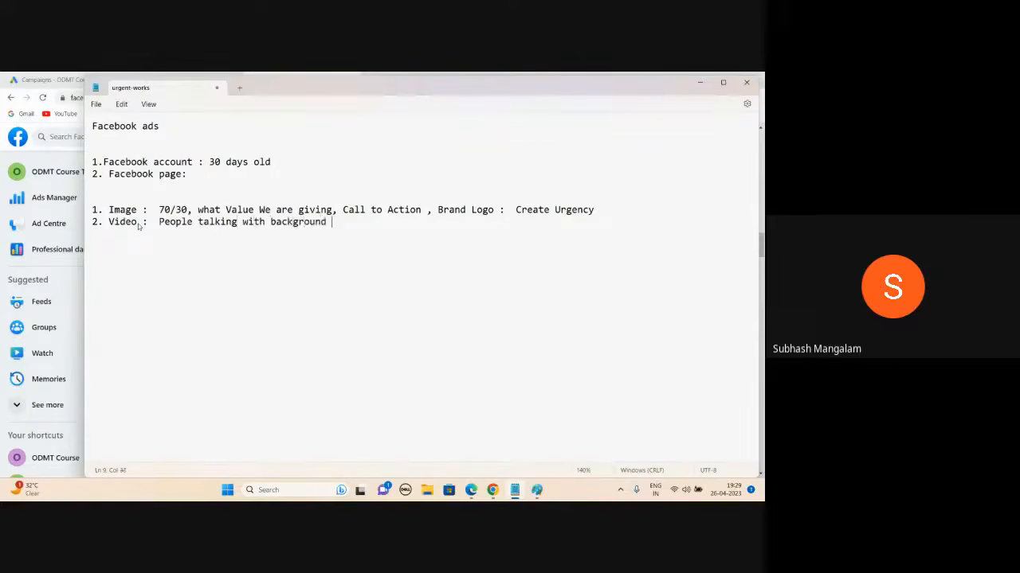
{"action": "type", "text": "of Property"}
{"action": "type", "text": ","}
{"action": "type", "text": "phone "}
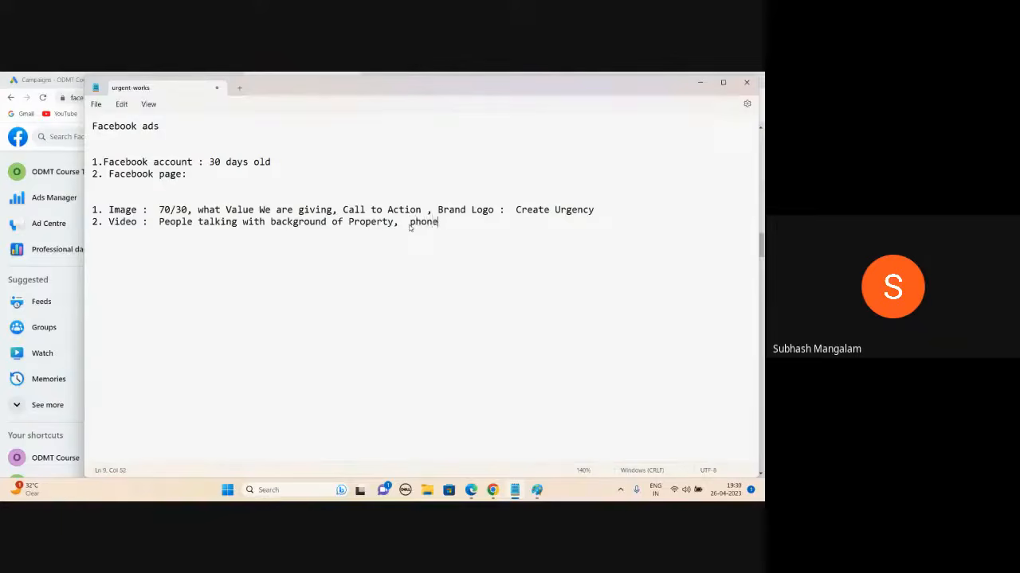
{"action": "type", "text": "nymber, brand logo"}
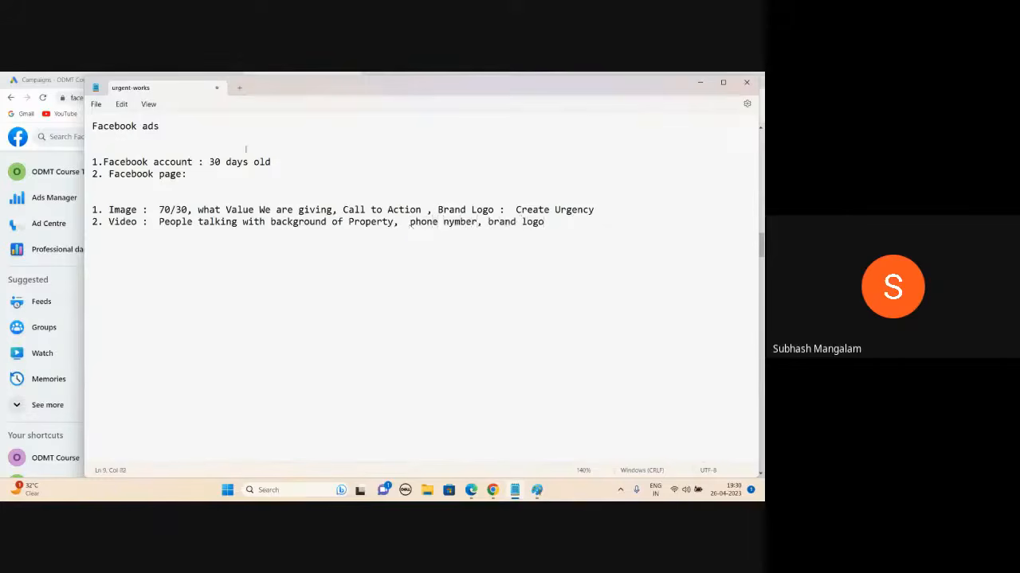
- Highlight the whole Video line to point it out, then clear the selection
{"action": "left_click", "coordinate": [150, 206]}
{"action": "left_click_drag", "start_coordinate": [108, 223], "coordinate": [547, 223]}
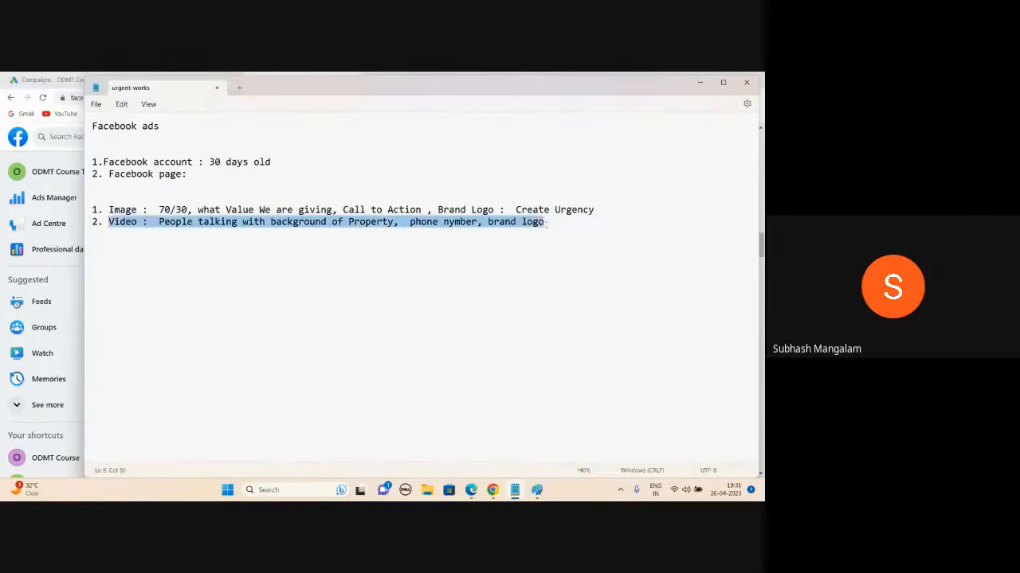
{"action": "left_click", "coordinate": [546, 224]}
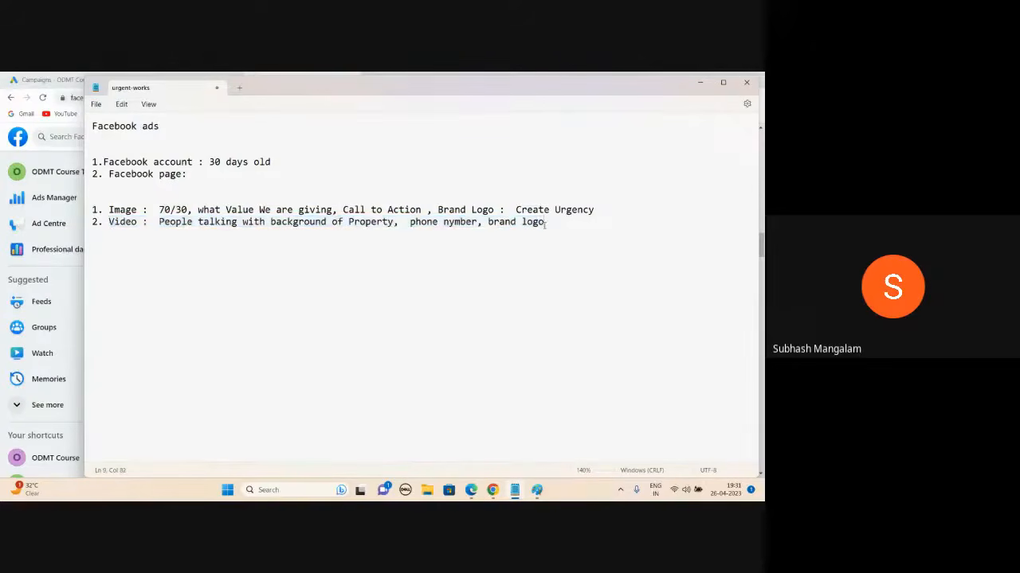
- Add a 'Tragetting' heading with Location, Age and Gender lines, Location reading 'Shamshabad surrounding 20kms'
{"action": "key", "text": "Return"}
{"action": "key", "text": "Return"}
{"action": "type", "text": "Traget"}
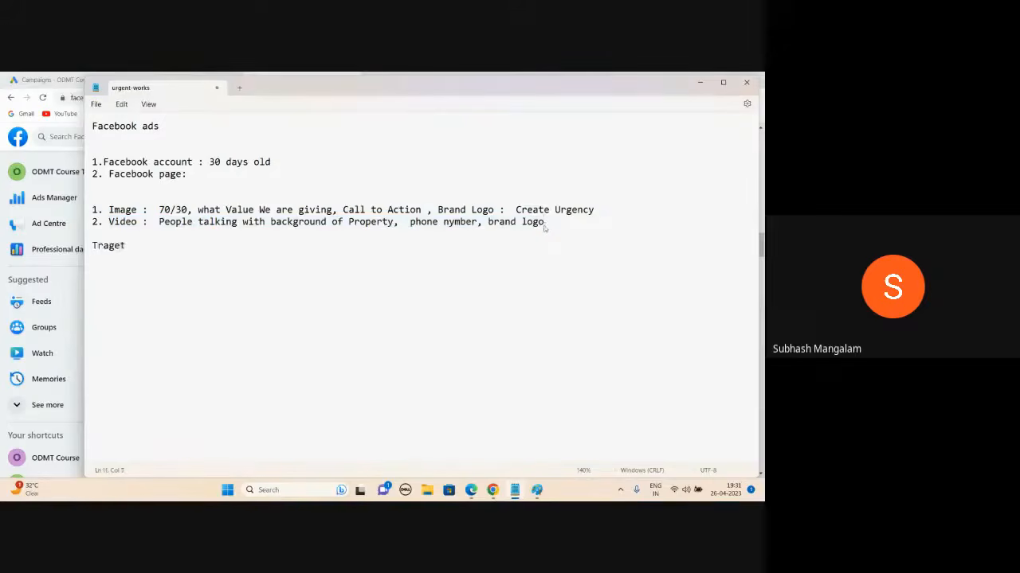
{"action": "type", "text": "ting"}
{"action": "key", "text": "Return"}
{"action": "type", "text": "Location"}
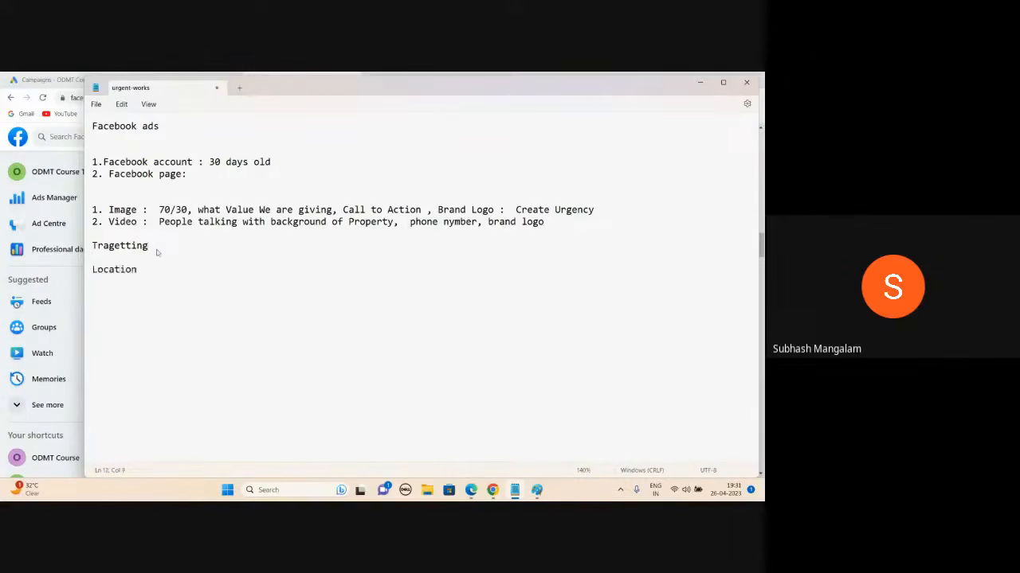
{"action": "key", "text": "Return"}
{"action": "type", "text": "Age"}
{"action": "key", "text": "Return"}
{"action": "type", "text": "Gender"}
{"action": "left_click", "coordinate": [168, 271]}
{"action": "type", "text": ":  Shamshabad "}
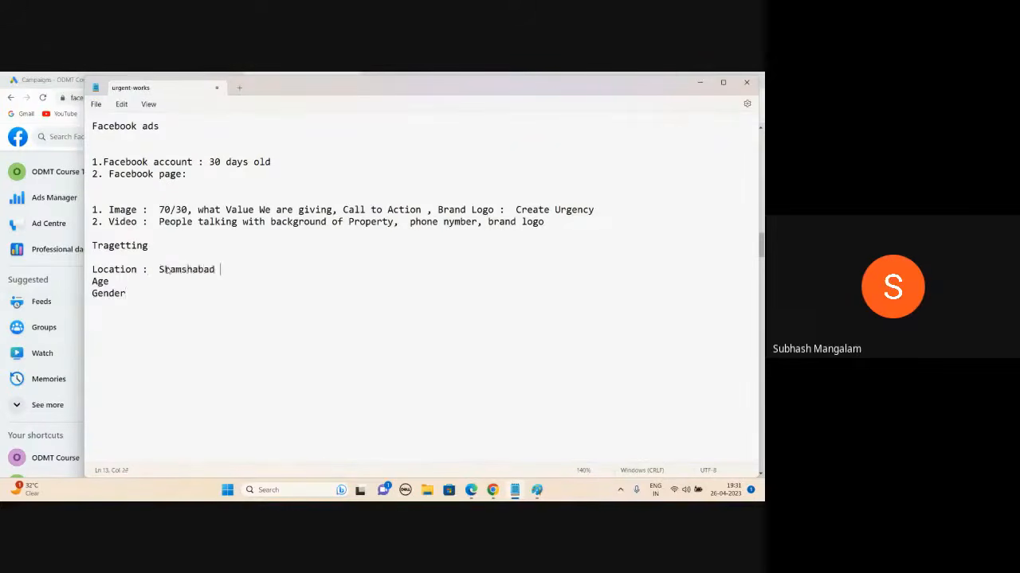
{"action": "type", "text": "surrounding 20kms"}
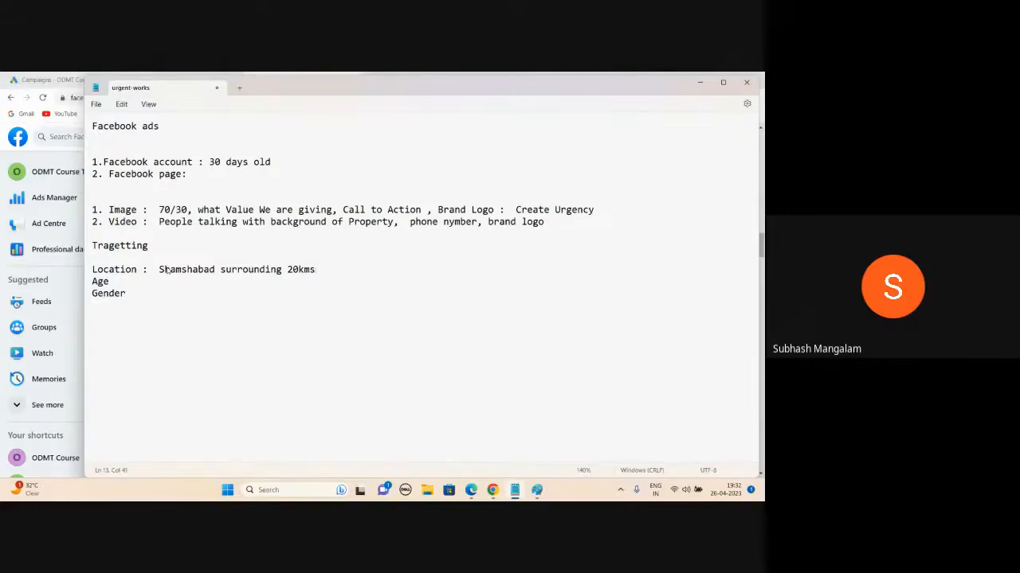
- Admit the waiting participant in Google Meet, then type 'Male, Female' on the Age line
{"action": "left_click", "coordinate": [115, 282]}
{"action": "left_click", "coordinate": [471, 490]}
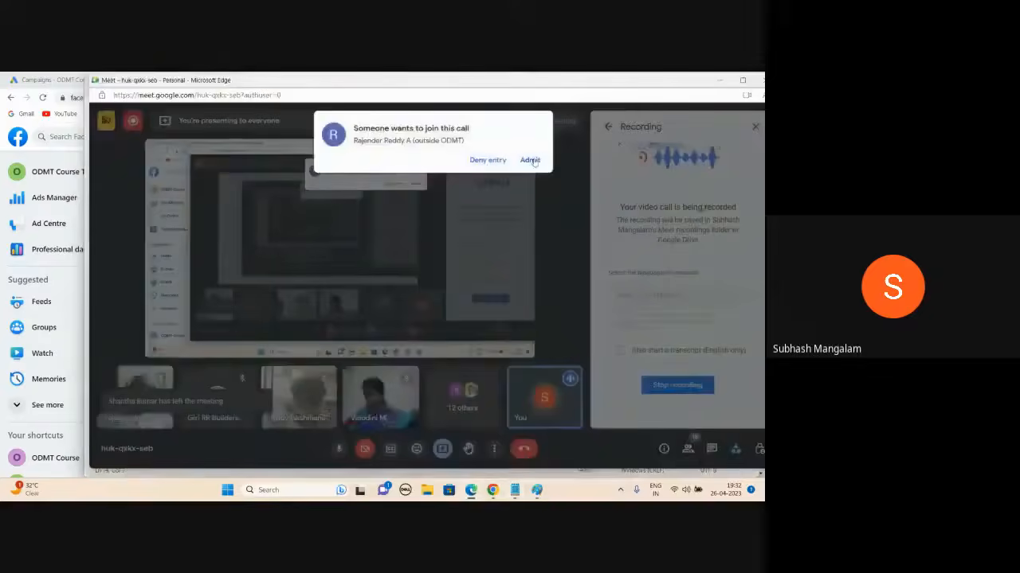
{"action": "left_click", "coordinate": [531, 160]}
{"action": "key", "text": "alt+Tab"}
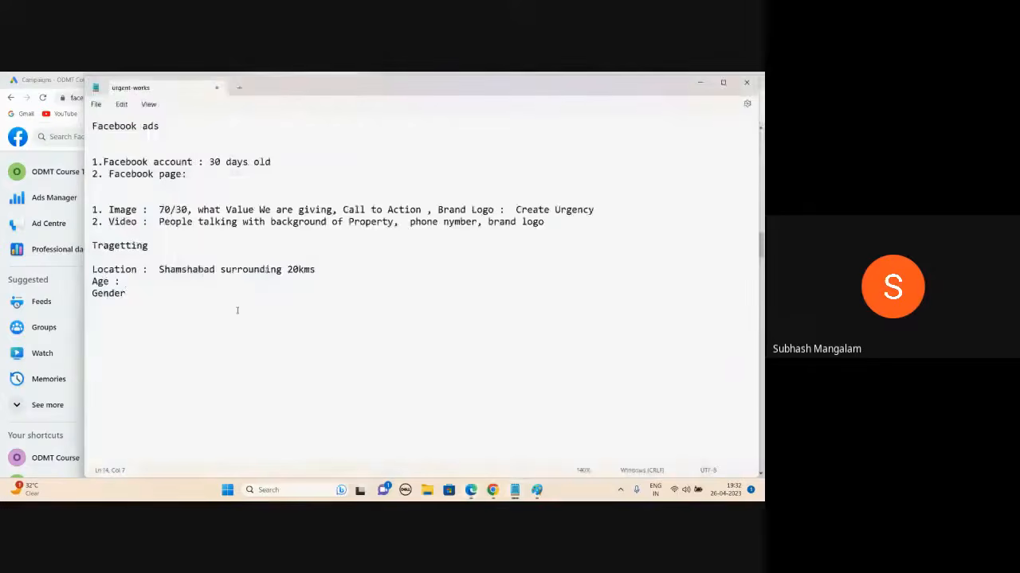
{"action": "type", "text": "Male, Female"}
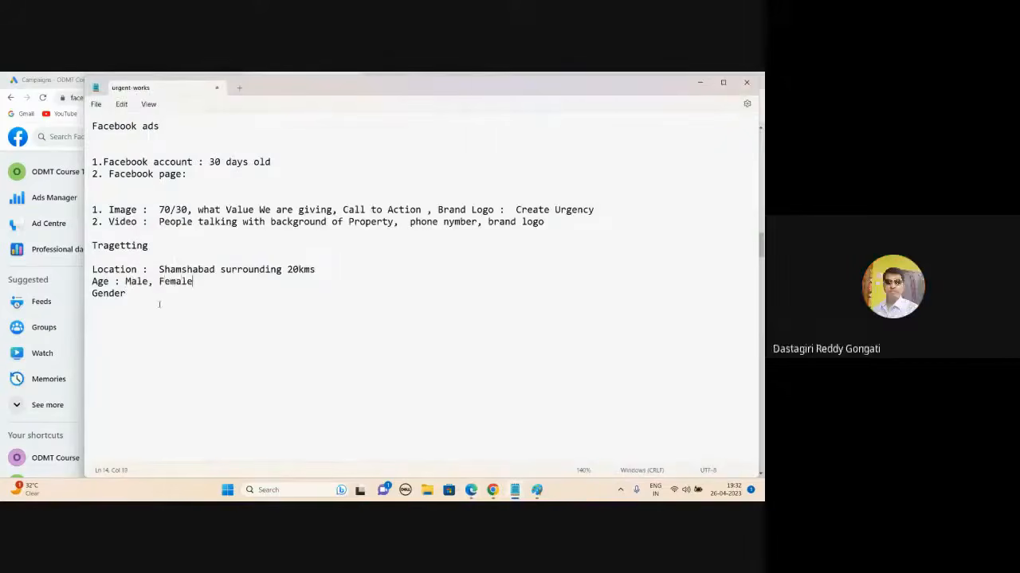
- Move 'Male, Female' from the Age line to after 'Gender :', then bring the Meet call forward
{"action": "left_click_drag", "start_coordinate": [125, 281], "coordinate": [192, 281]}
{"action": "key", "text": "ctrl+x"}
{"action": "left_click", "coordinate": [145, 296]}
{"action": "type", "text": ":"}
{"action": "key", "text": "ctrl+v"}
{"action": "mouse_move", "coordinate": [471, 490]}
{"action": "left_click", "coordinate": [462, 454]}
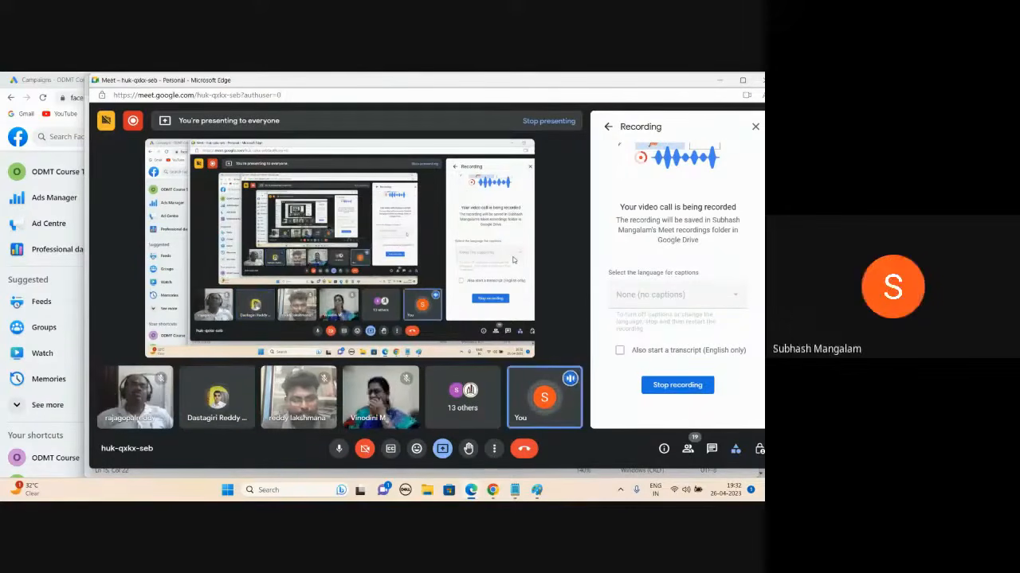
- Minimise the Edge Meet window so the Notepad notes show
{"action": "left_click", "coordinate": [720, 81]}
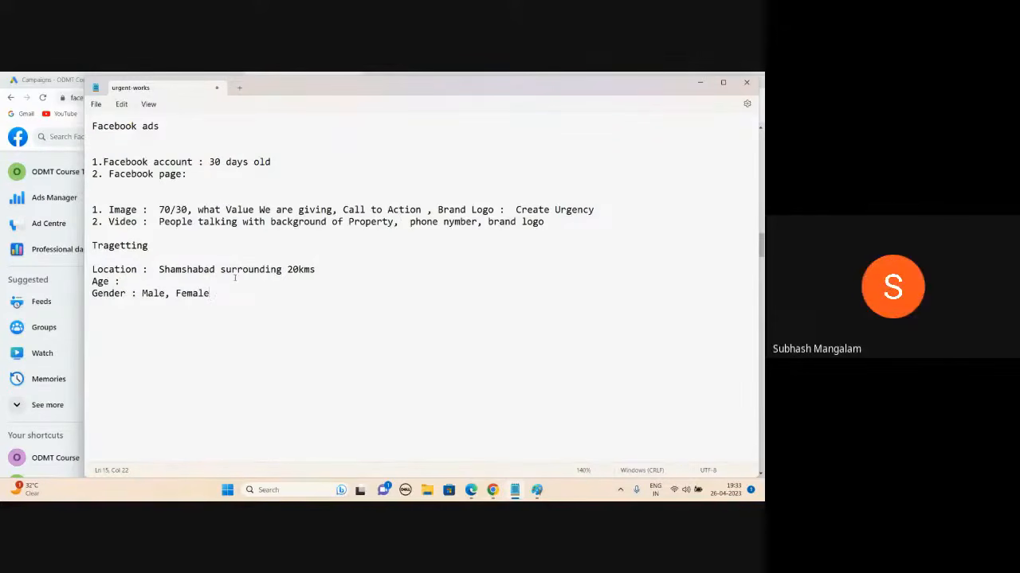
- Bring the Google Meet call window back in front of Notepad
{"action": "mouse_move", "coordinate": [471, 490]}
{"action": "left_click", "coordinate": [469, 438]}
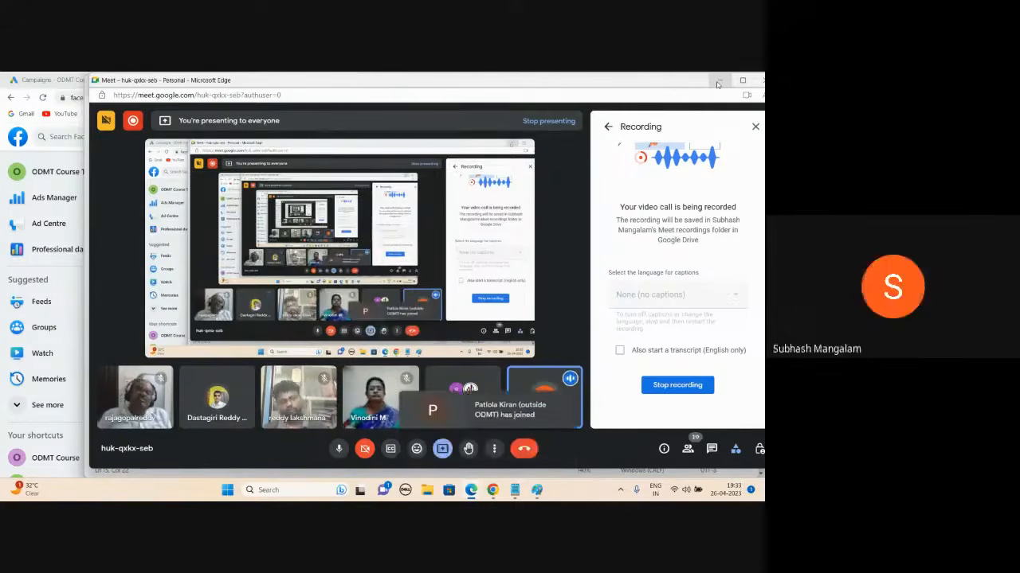
- Minimise the Meet call window to reveal the Facebook ads notes
{"action": "left_click", "coordinate": [718, 82]}
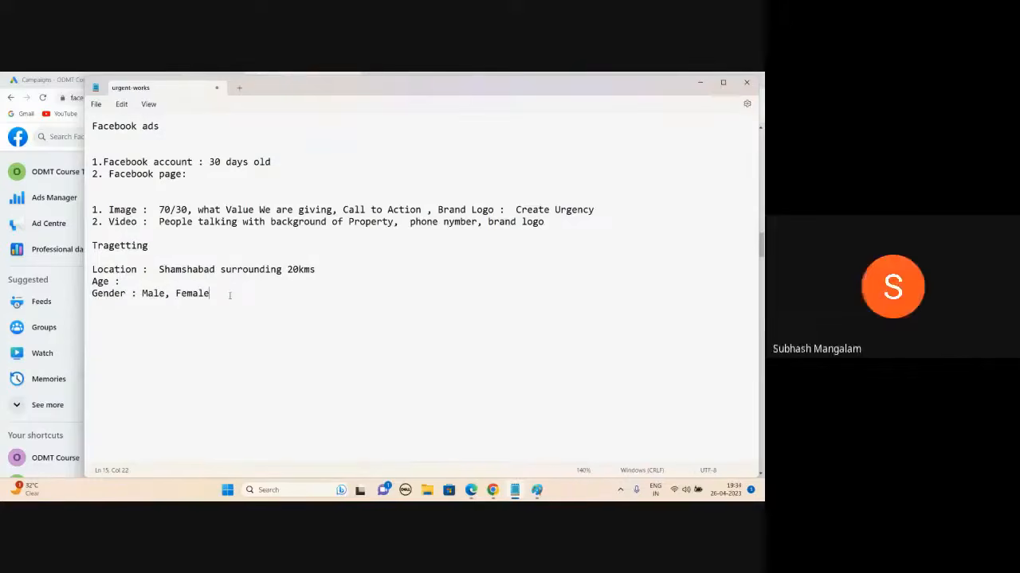
- Bring the Google Meet call back to the front over the targeting notes
{"action": "mouse_move", "coordinate": [469, 491]}
{"action": "left_click", "coordinate": [451, 430]}
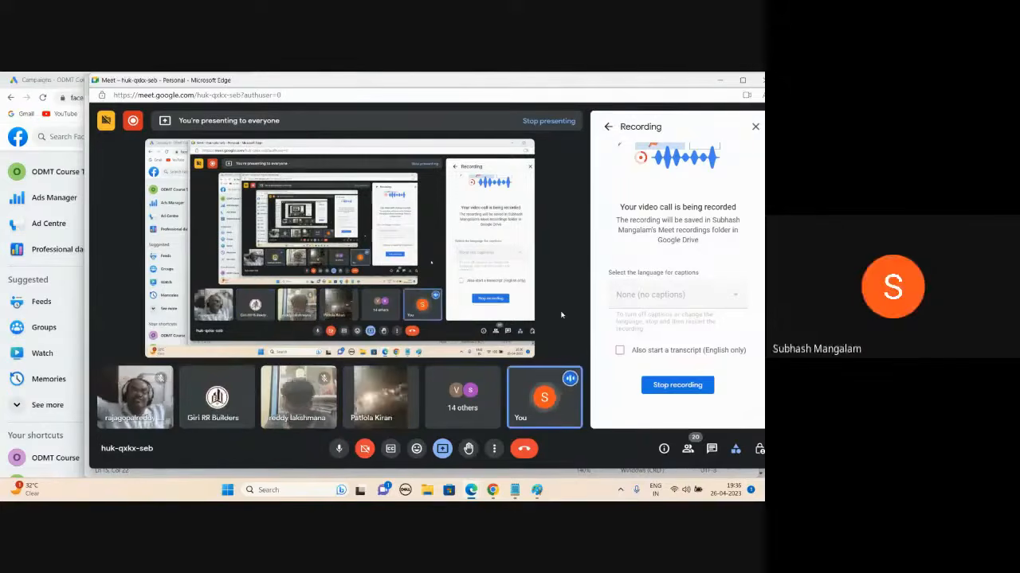
- Minimize the Edge Meet window to bring the Notepad targeting notes back to the front
{"action": "left_click", "coordinate": [719, 82]}
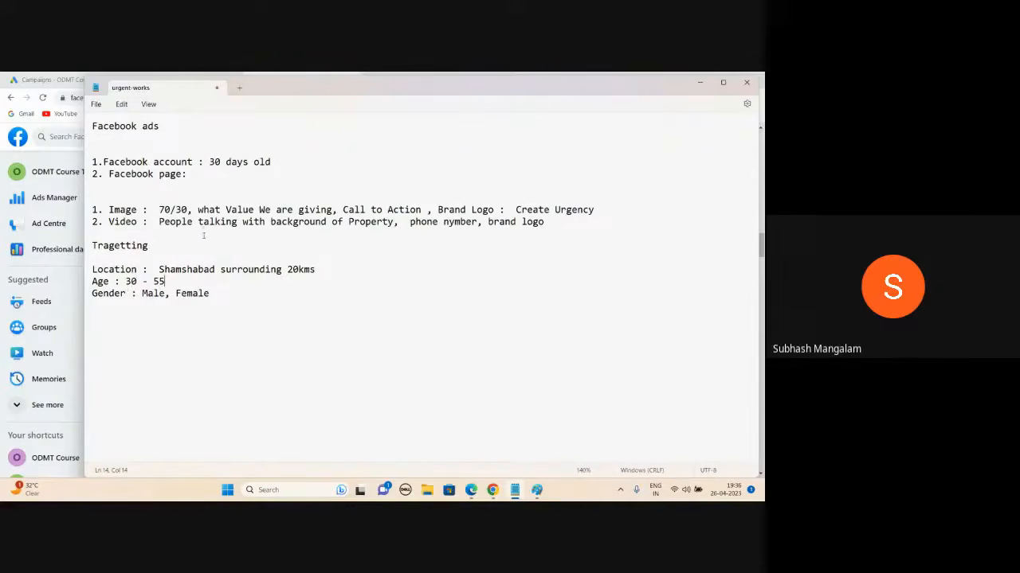
- Select the '1. Image' and '2. Video' lines, then switch back to the Meet call
{"action": "left_click_drag", "start_coordinate": [562, 224], "coordinate": [90, 211]}
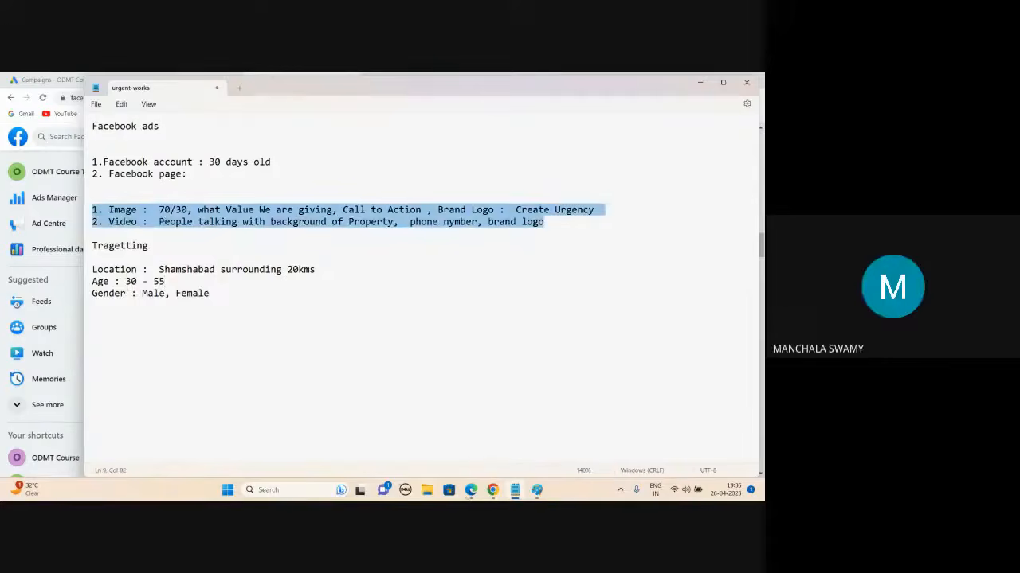
{"action": "left_click", "coordinate": [455, 448]}
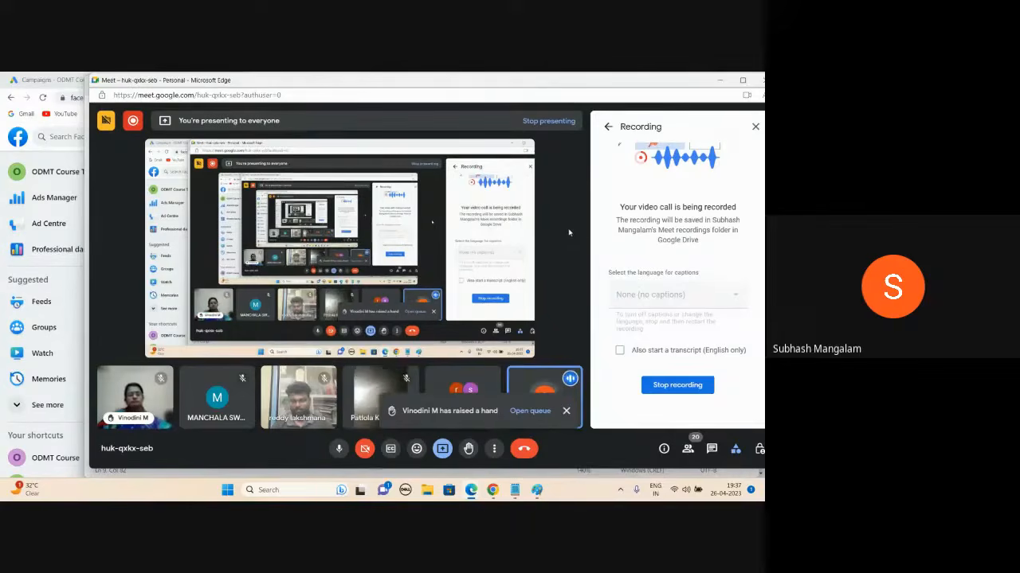
- Close Meet's Recording side panel and minimize the call to show the Facebook ads notes
{"action": "left_click", "coordinate": [755, 128]}
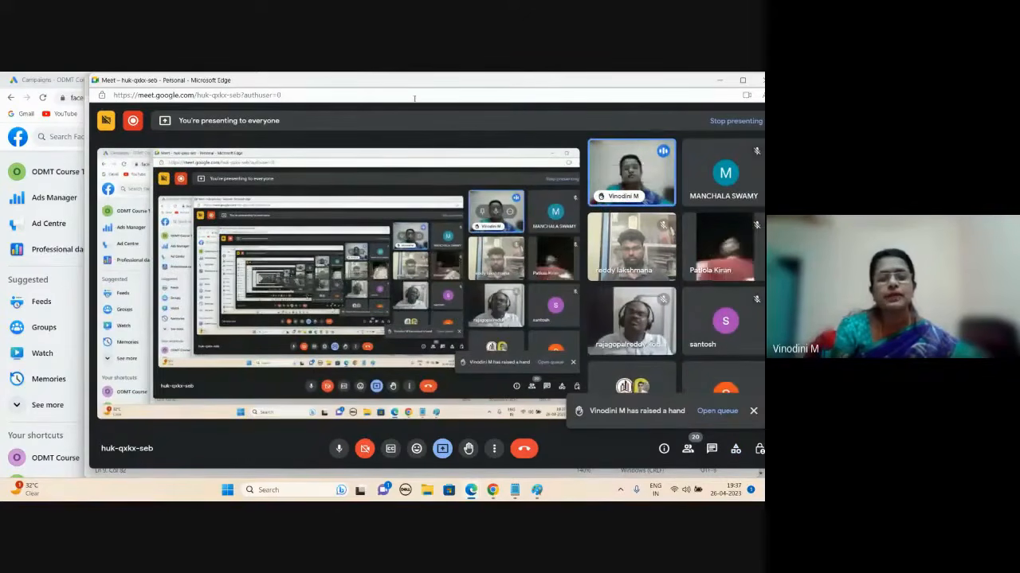
{"action": "left_click", "coordinate": [717, 81]}
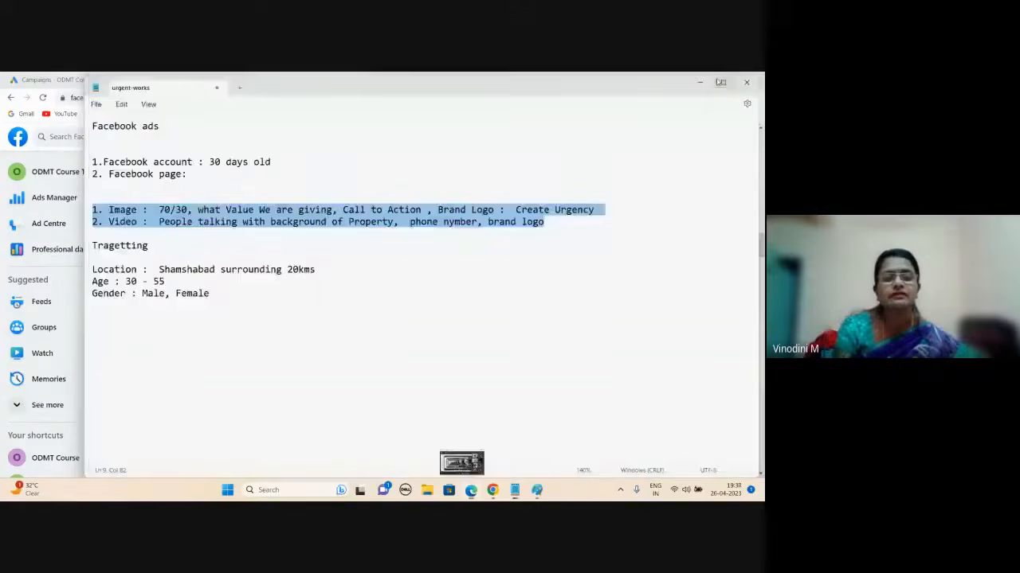
- Highlight the Image and Video creative lines in the notes while discussing them
{"action": "left_click", "coordinate": [237, 285]}
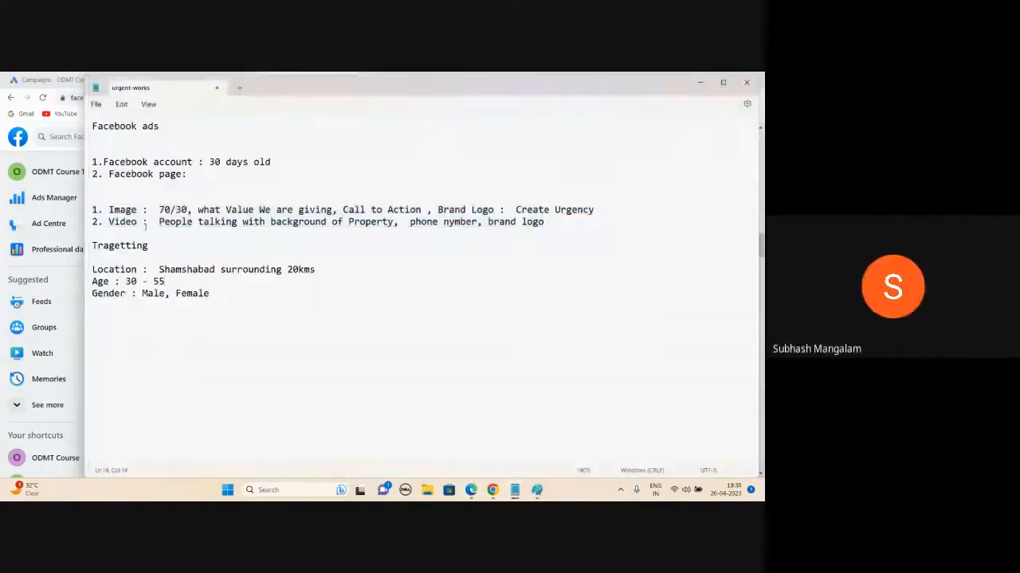
{"action": "left_click_drag", "start_coordinate": [108, 210], "coordinate": [272, 206]}
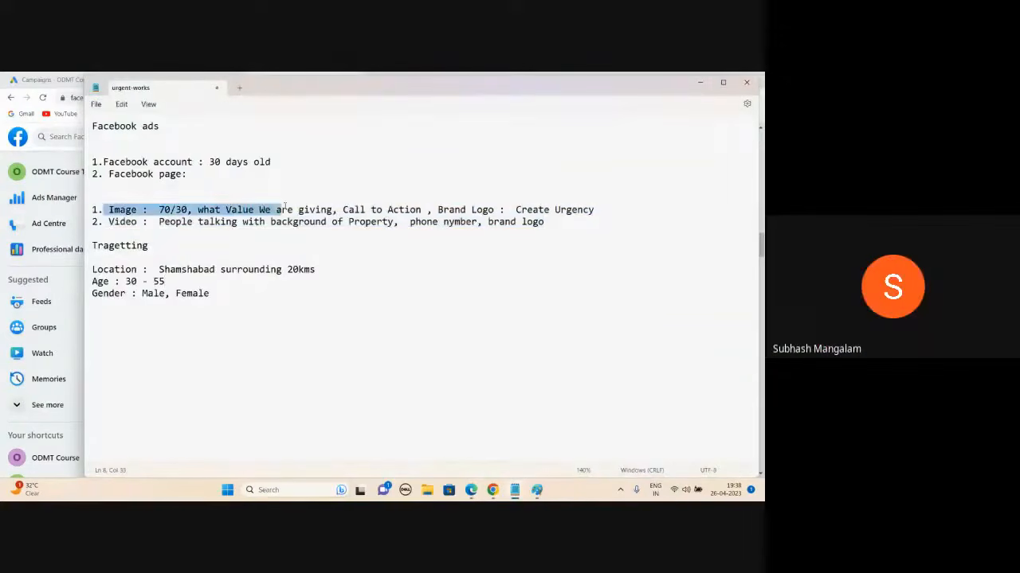
{"action": "left_click", "coordinate": [144, 221]}
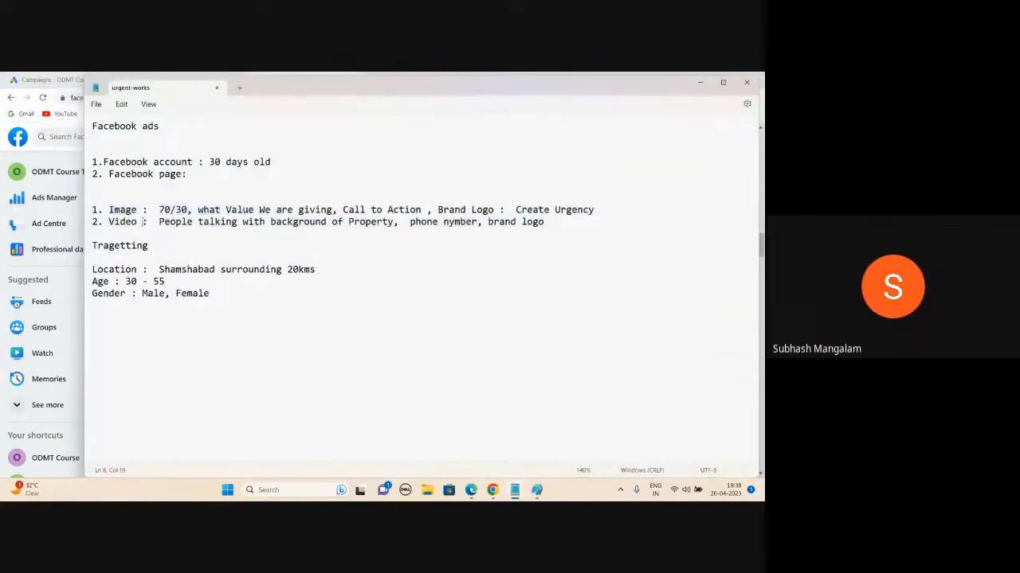
{"action": "left_click", "coordinate": [137, 222]}
{"action": "left_click", "coordinate": [140, 222]}
{"action": "left_click_drag", "start_coordinate": [565, 224], "coordinate": [93, 208]}
- Highlight the Location, Age and Gender lines, then minimize Notepad and the Facebook window
{"action": "left_click_drag", "start_coordinate": [213, 293], "coordinate": [105, 259]}
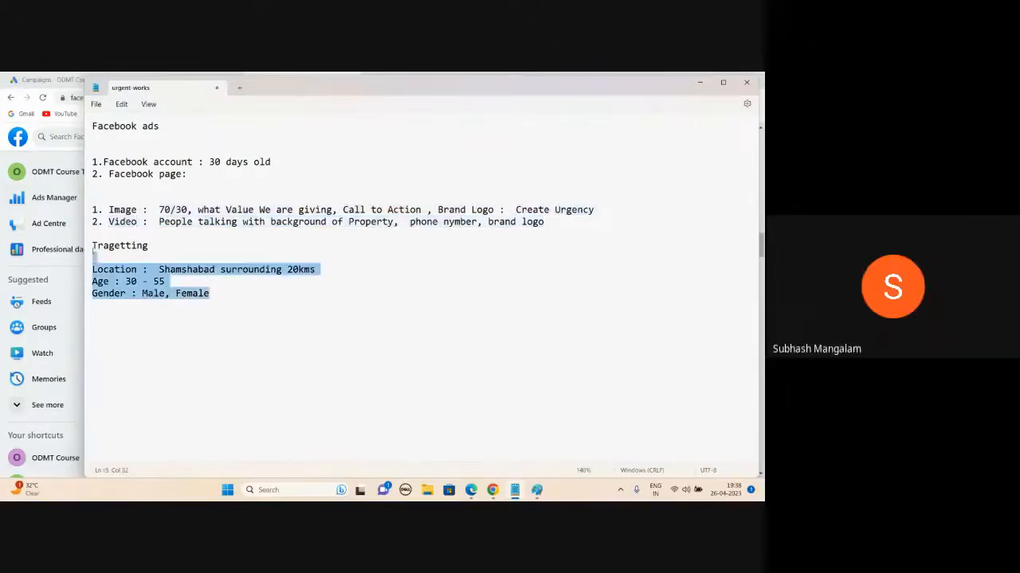
{"action": "left_click", "coordinate": [407, 251]}
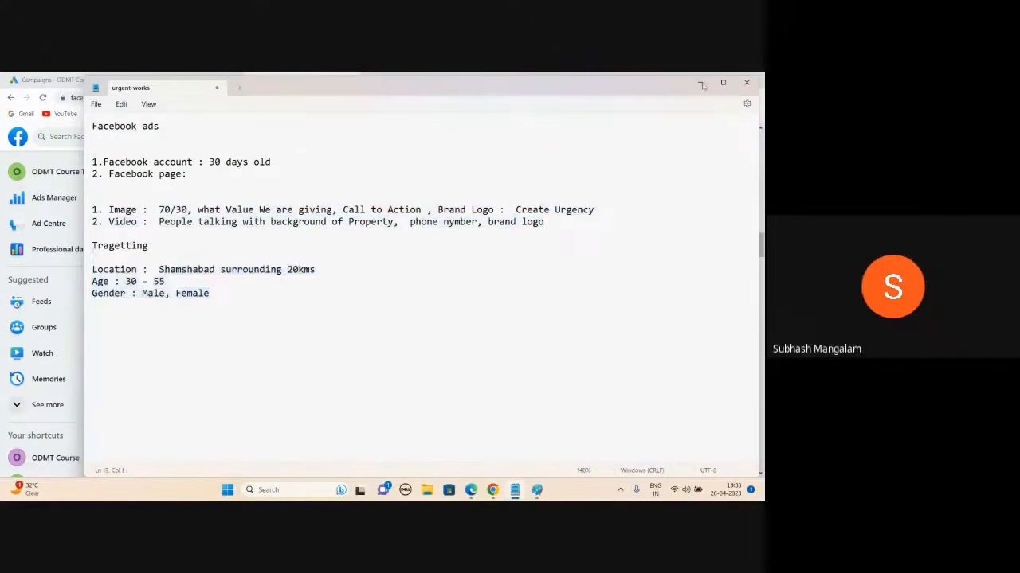
{"action": "left_click", "coordinate": [700, 82]}
{"action": "left_click", "coordinate": [493, 490]}
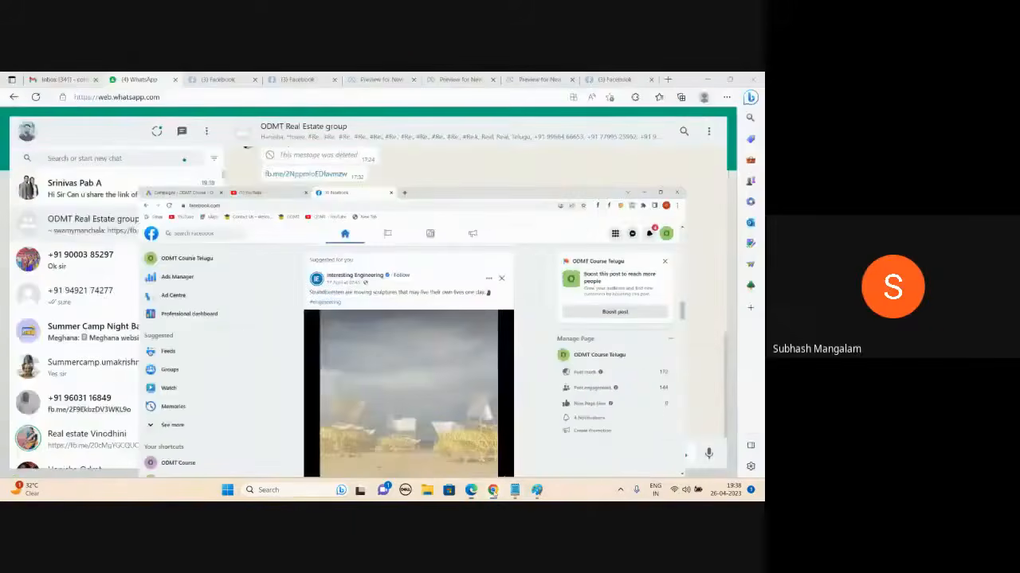
- Open facebook.com/adsmanager in a new Chrome tab
{"action": "left_click", "coordinate": [493, 490]}
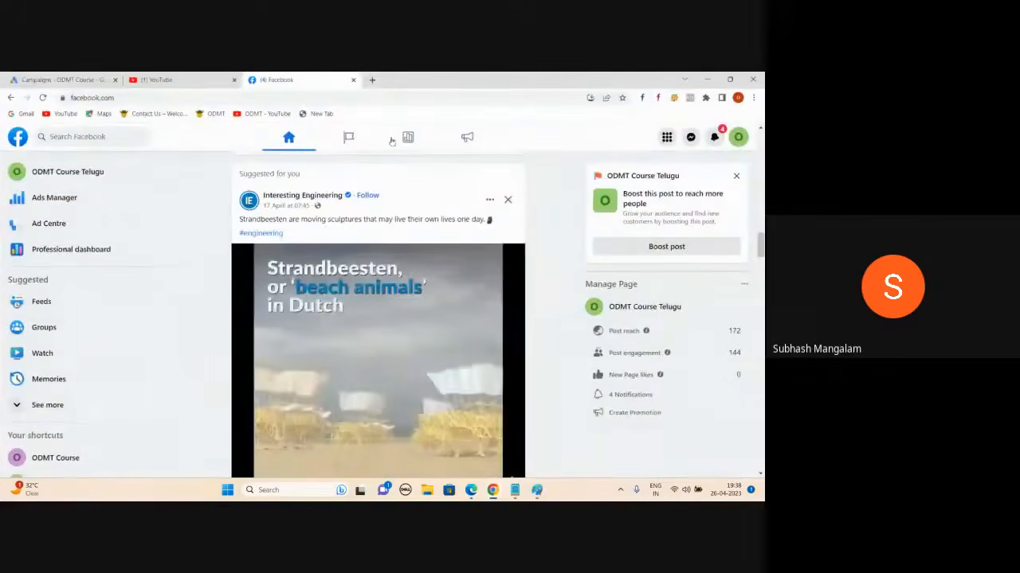
{"action": "left_click", "coordinate": [372, 80]}
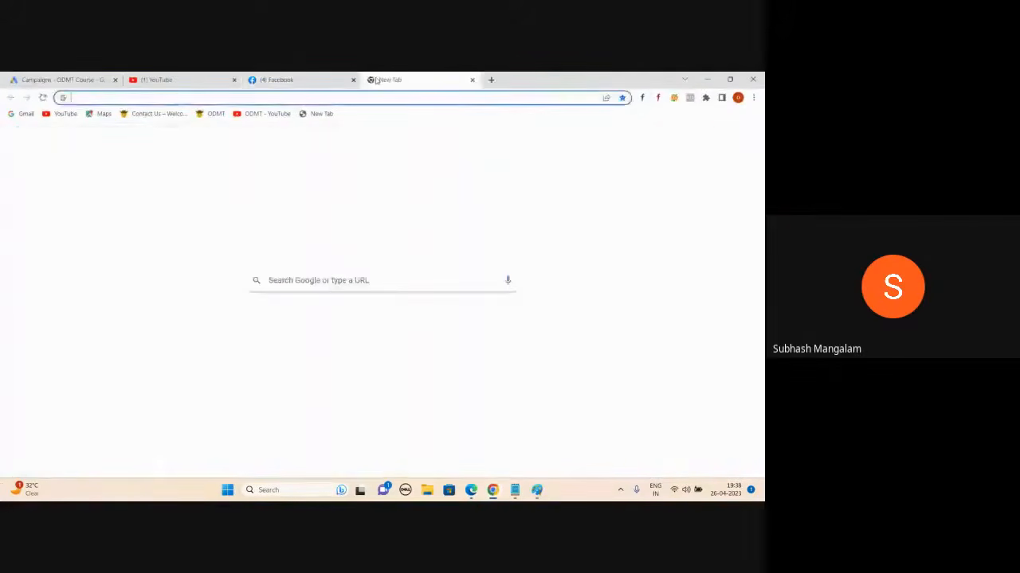
{"action": "type", "text": "facebook.com"}
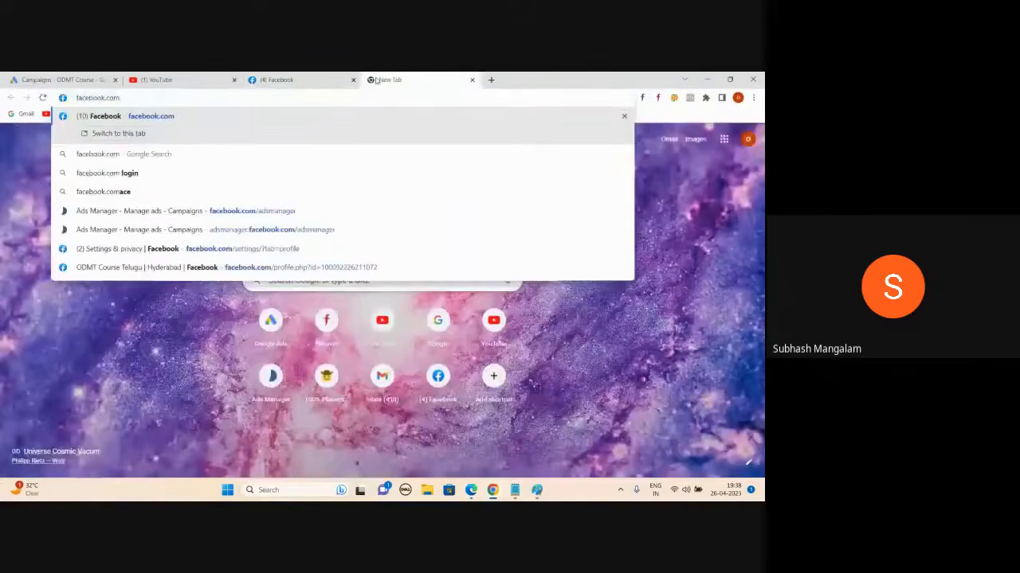
{"action": "type", "text": "/ads"}
{"action": "key", "text": "Return"}
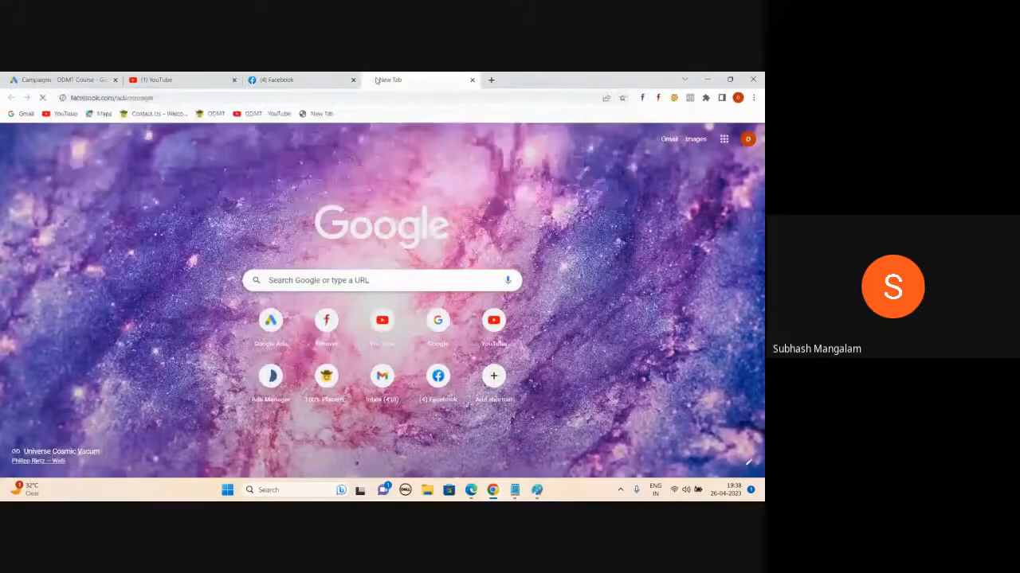
- Check the new WhatsApp message, then return to Ads Manager and start a new campaign
{"action": "key", "text": "alt+Tab"}
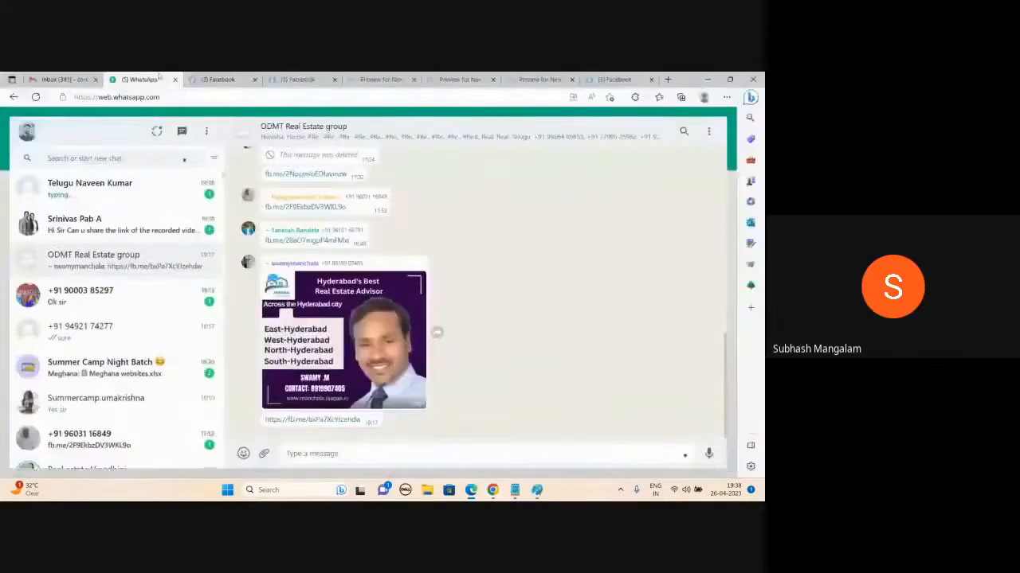
{"action": "key", "text": "alt+Tab"}
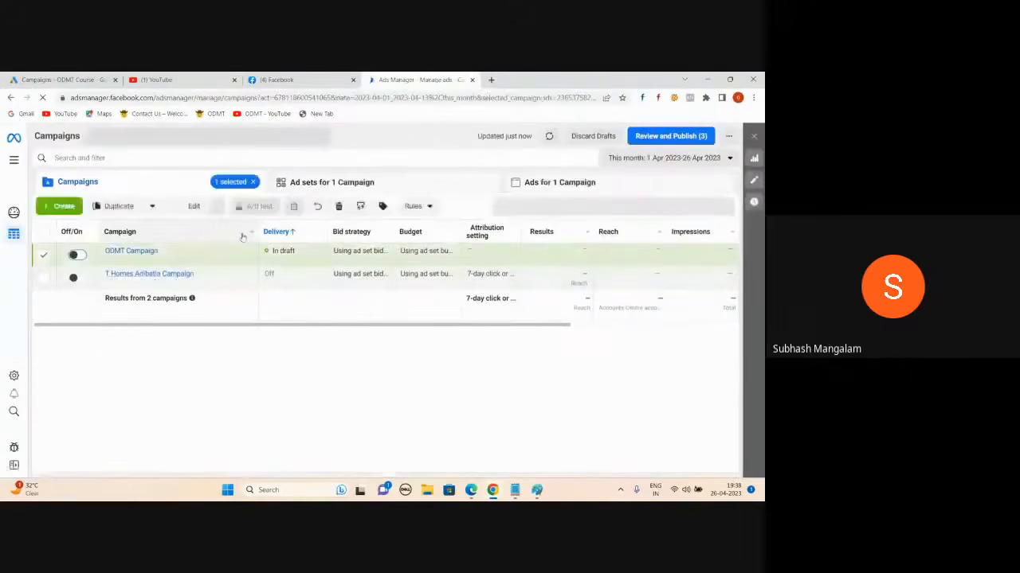
{"action": "key", "text": "alt+Tab"}
{"action": "left_click", "coordinate": [204, 200]}
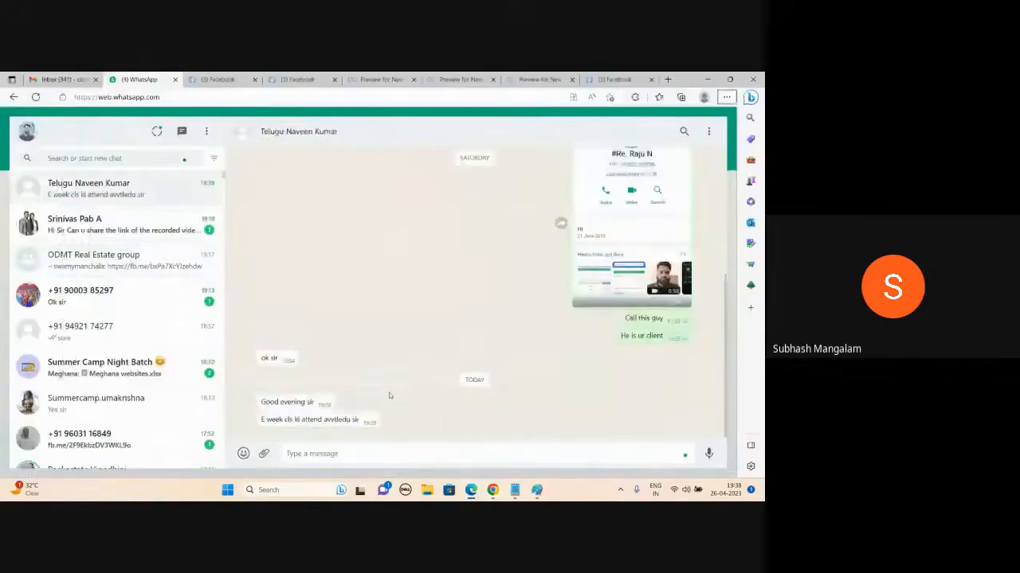
{"action": "key", "text": "alt+Tab"}
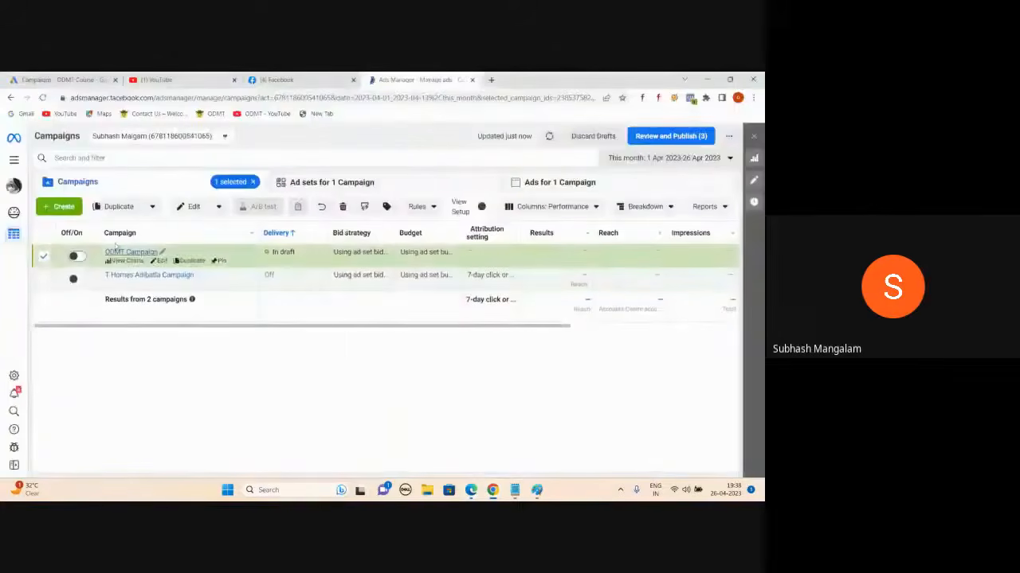
{"action": "left_click", "coordinate": [55, 209]}
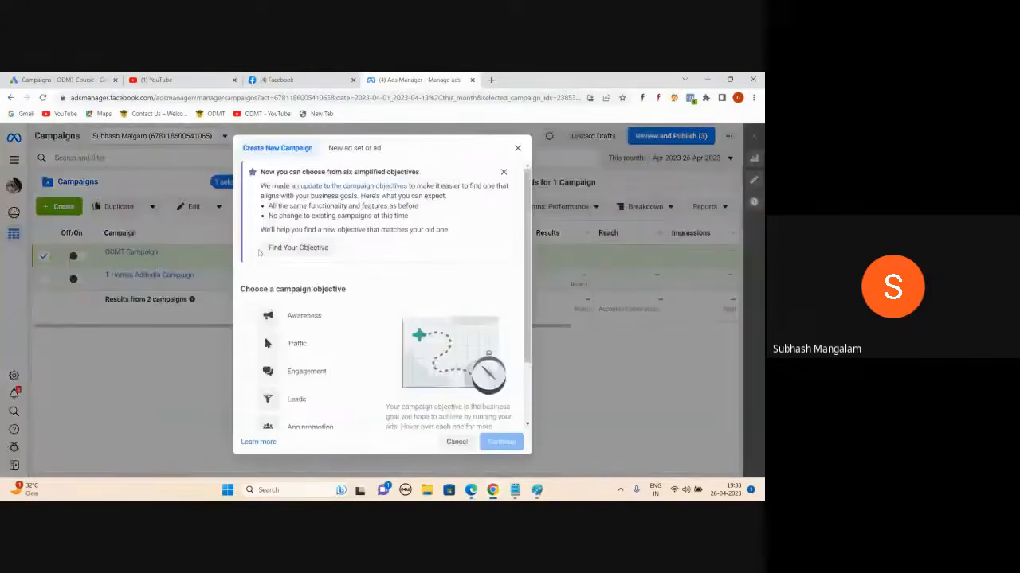
- Select Traffic as the objective in the Create New Campaign dialog
{"action": "mouse_move", "coordinate": [283, 321]}
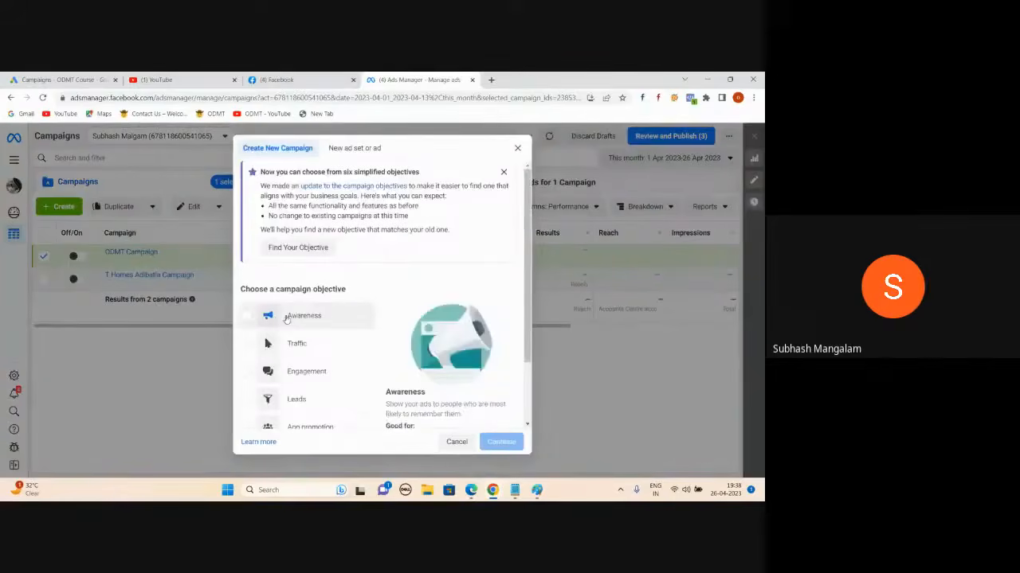
{"action": "scroll", "coordinate": [399, 272], "scroll_direction": "down", "scroll_amount": 1}
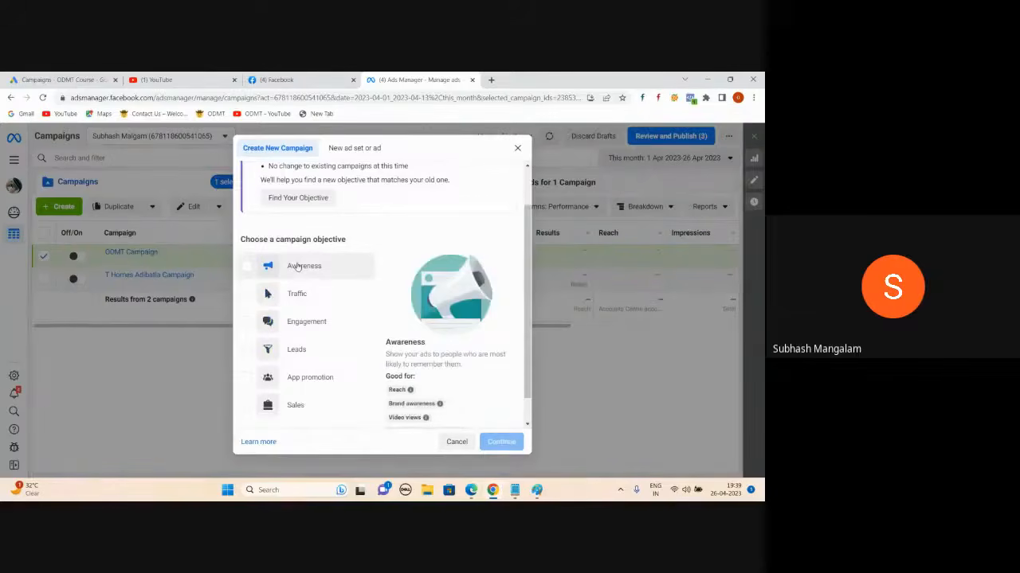
{"action": "left_click", "coordinate": [246, 295]}
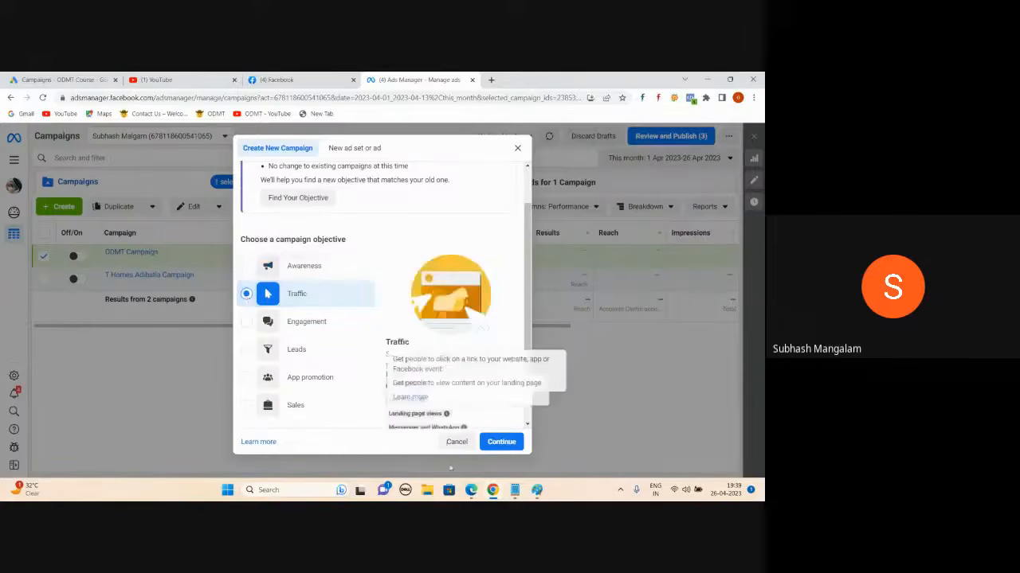
{"action": "mouse_move", "coordinate": [468, 495]}
{"action": "left_click", "coordinate": [364, 440]}
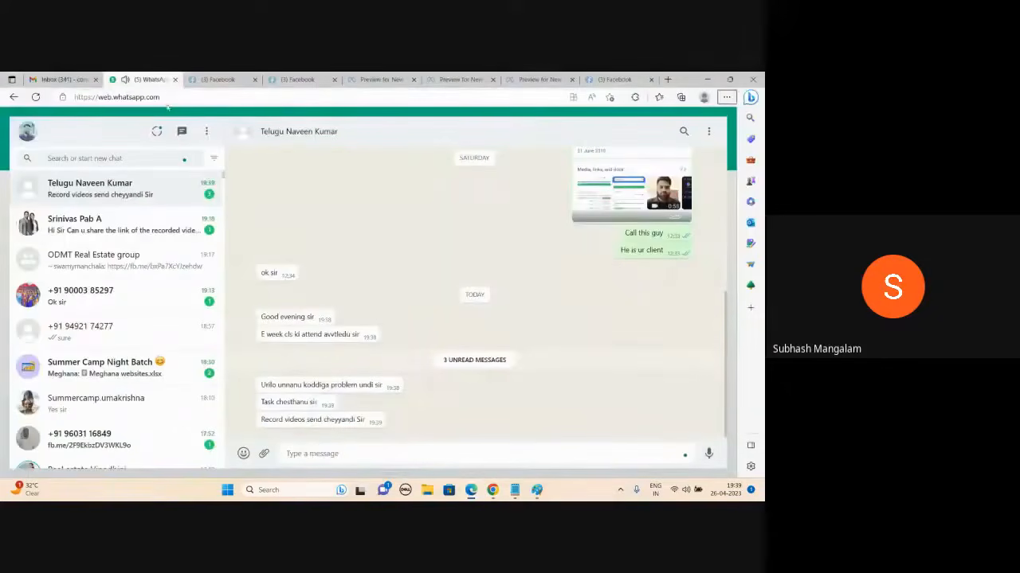
{"action": "left_click", "coordinate": [175, 79]}
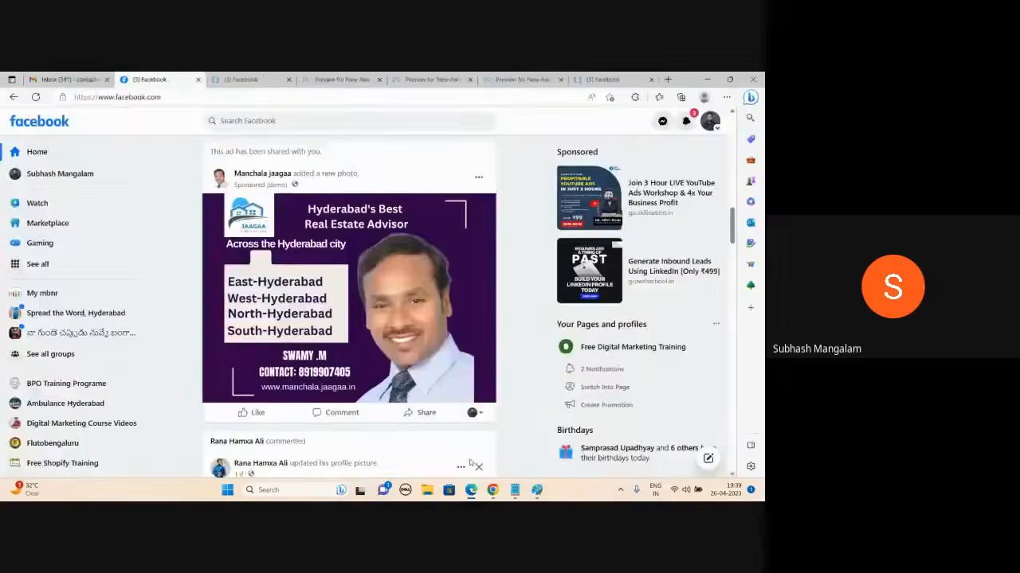
{"action": "mouse_move", "coordinate": [492, 490]}
{"action": "left_click", "coordinate": [494, 446]}
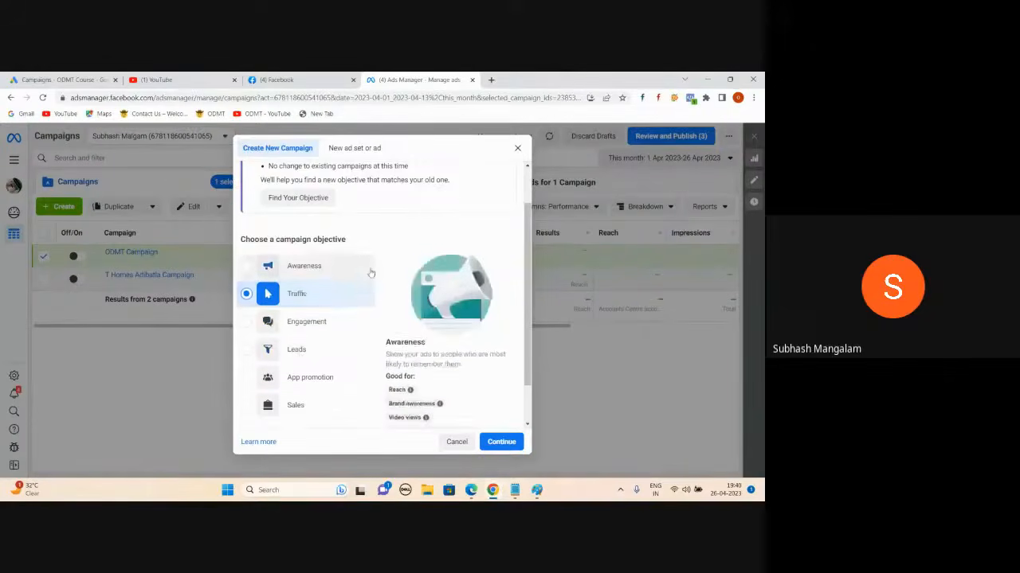
{"action": "scroll", "coordinate": [305, 270], "scroll_direction": "down", "scroll_amount": 2}
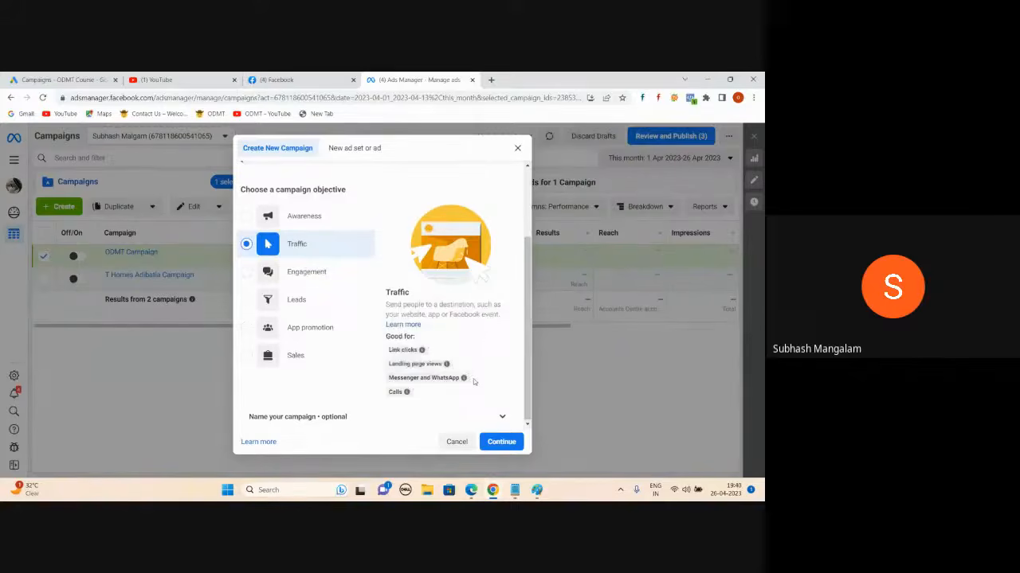
{"action": "mouse_move", "coordinate": [443, 380]}
{"action": "mouse_move", "coordinate": [397, 395]}
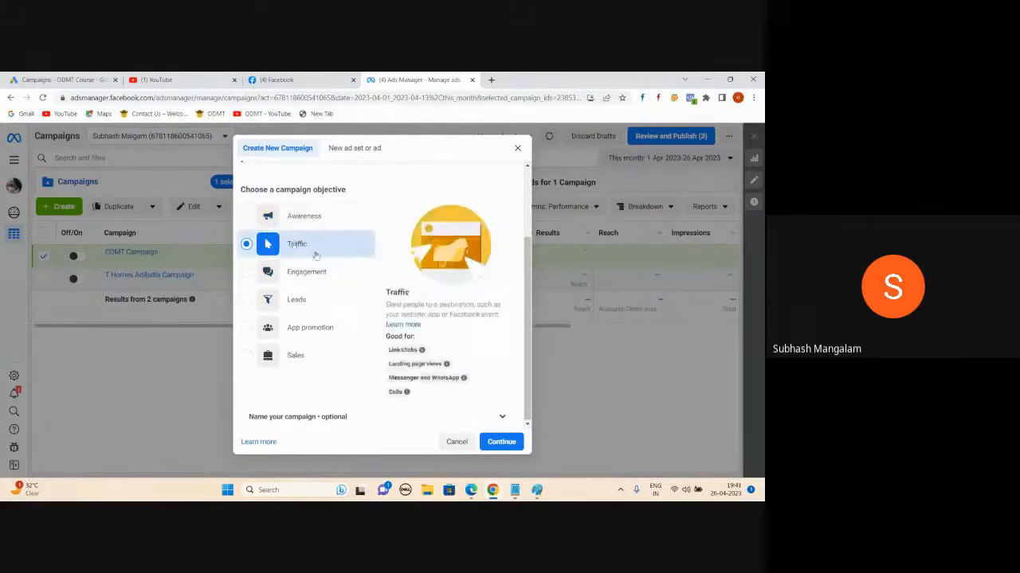
- Create the Traffic campaign and name it 'Website Visits Campaign for Thomas'
{"action": "left_click", "coordinate": [495, 450]}
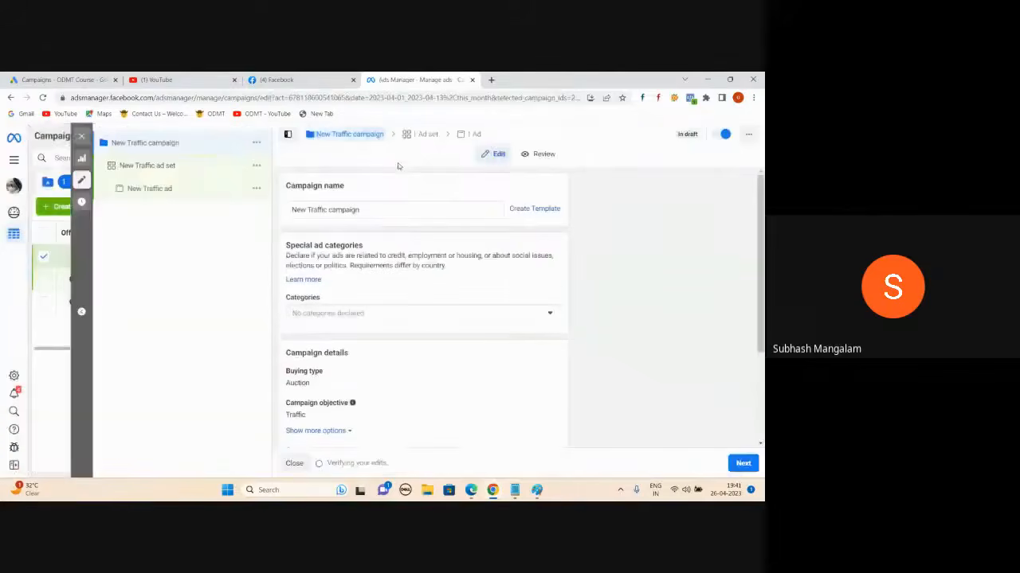
{"action": "left_click", "coordinate": [362, 211]}
{"action": "left_click_drag", "start_coordinate": [363, 211], "coordinate": [303, 220]}
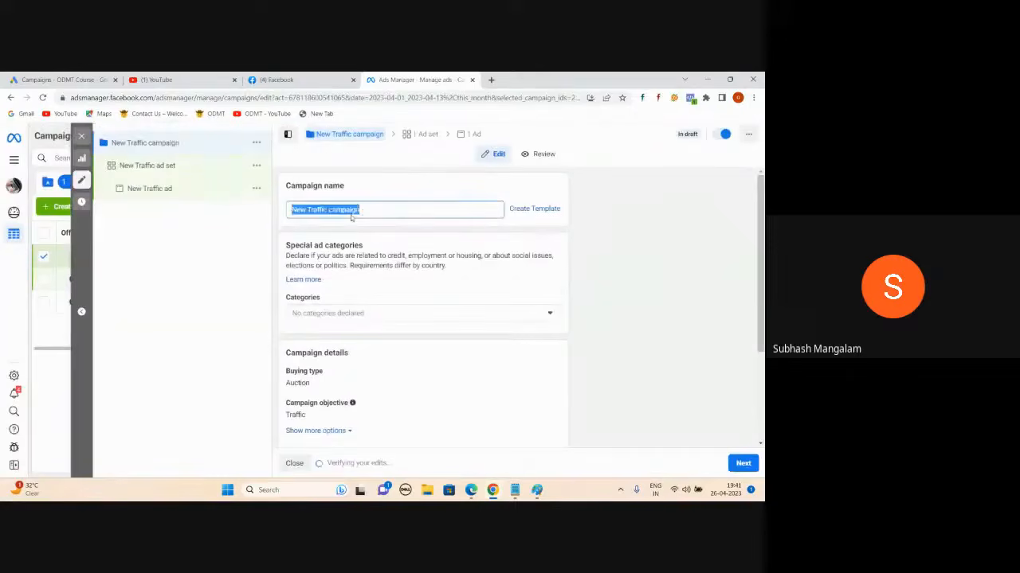
{"action": "type", "text": "Website Visits Campaign for Th"}
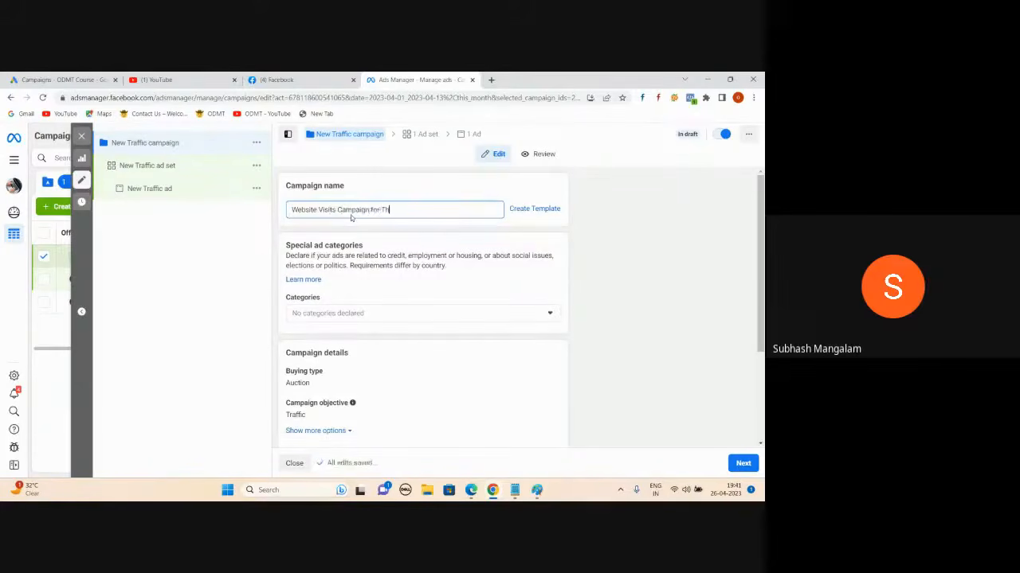
{"action": "type", "text": "omas"}
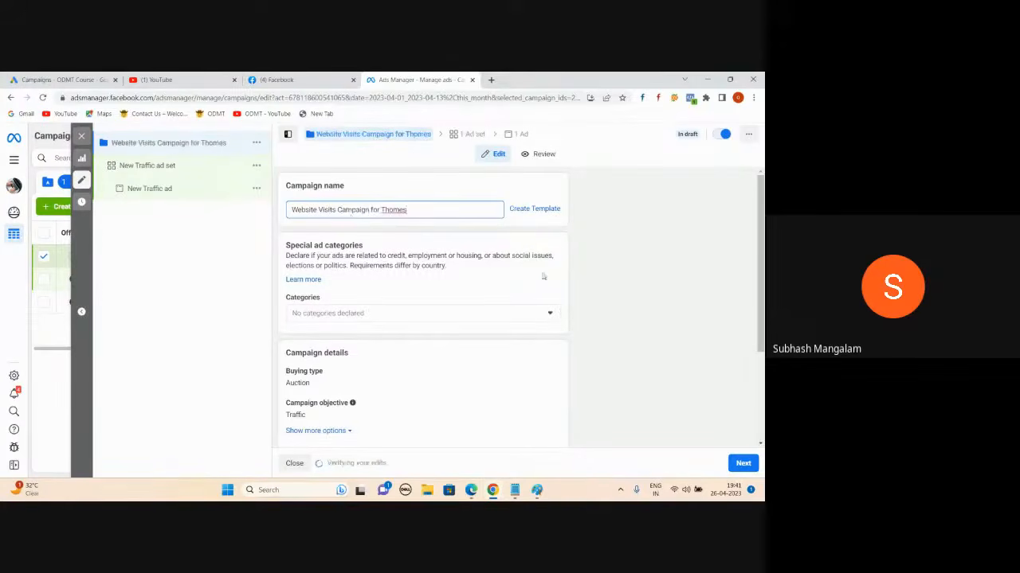
- Review the campaign settings, then bring the Facebook ads notes up in Notepad
{"action": "scroll", "coordinate": [369, 386], "scroll_direction": "down", "scroll_amount": 3}
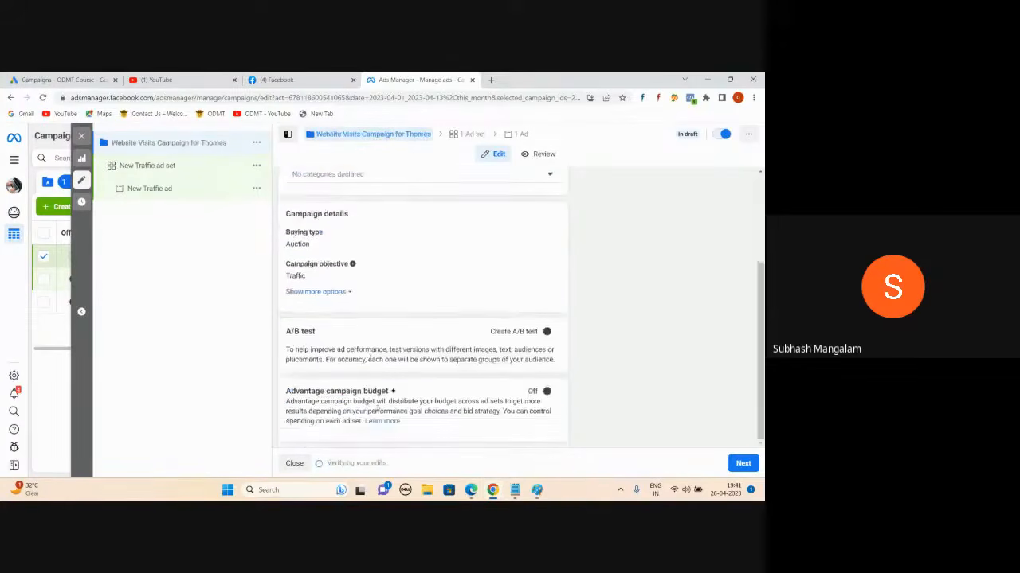
{"action": "scroll", "coordinate": [378, 405], "scroll_direction": "up", "scroll_amount": 3}
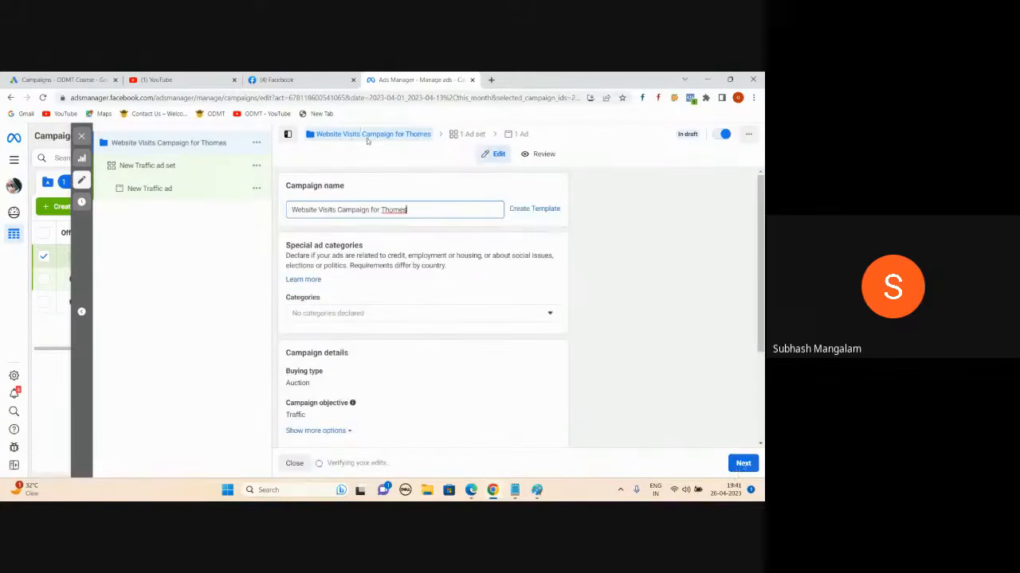
{"action": "scroll", "coordinate": [377, 325], "scroll_direction": "down", "scroll_amount": 3}
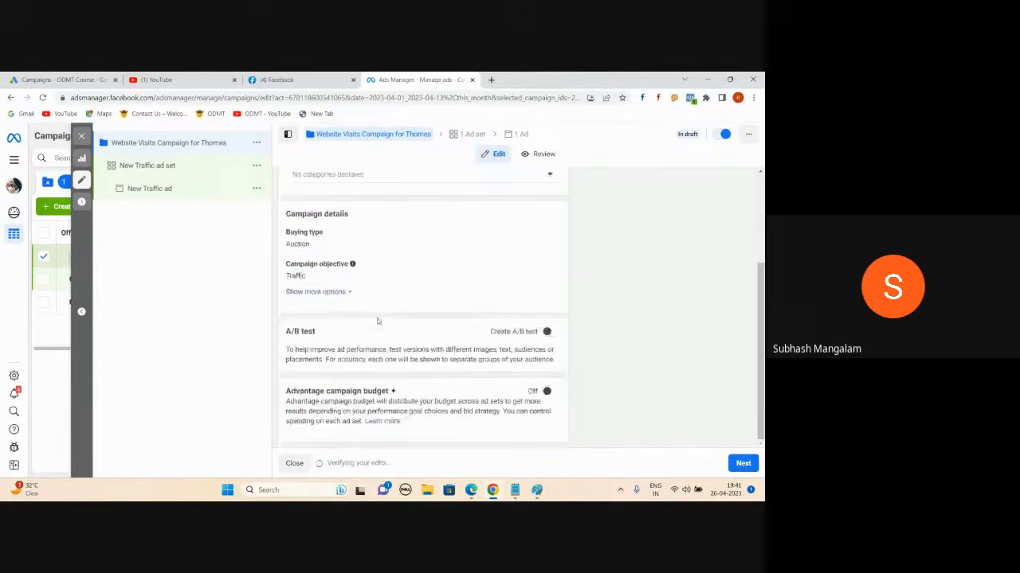
{"action": "scroll", "coordinate": [379, 323], "scroll_direction": "up", "scroll_amount": 3}
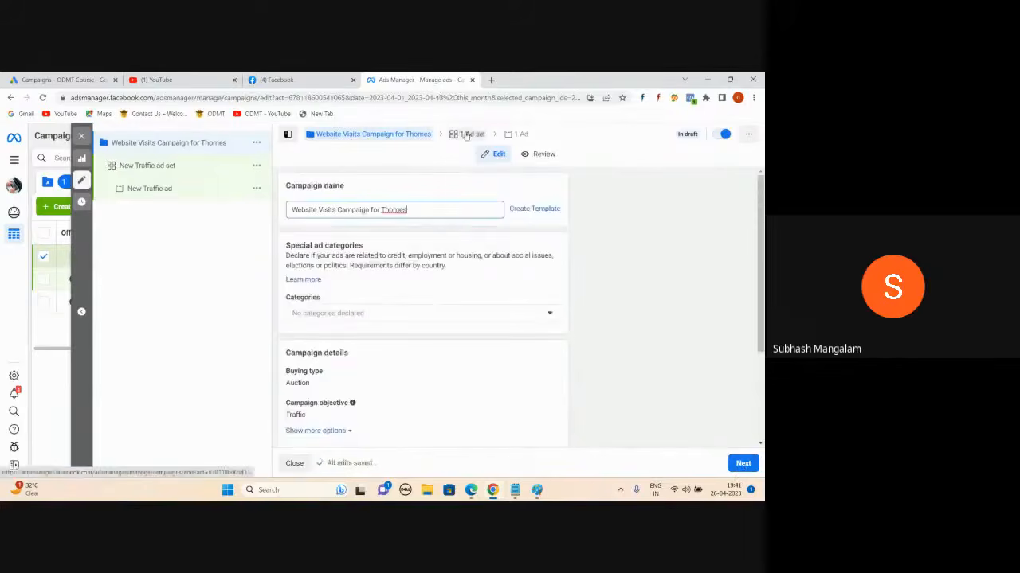
{"action": "left_click", "coordinate": [515, 489]}
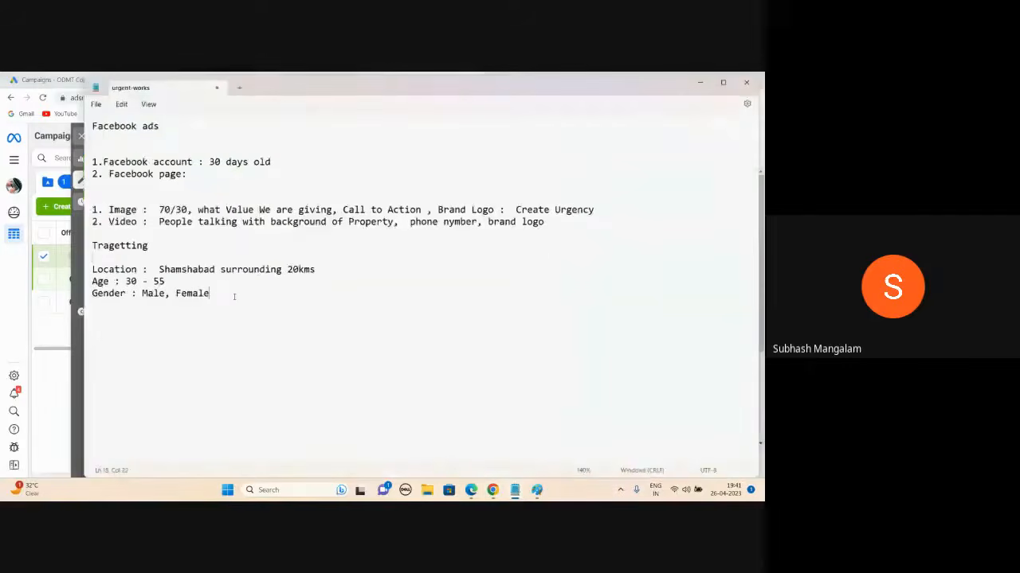
- Add a Campaign objectives line listing Brand Awareness, website Visits, Leads and Sales
{"action": "key", "text": "Return"}
{"action": "key", "text": "Return"}
{"action": "type", "text": "Campaign: "}
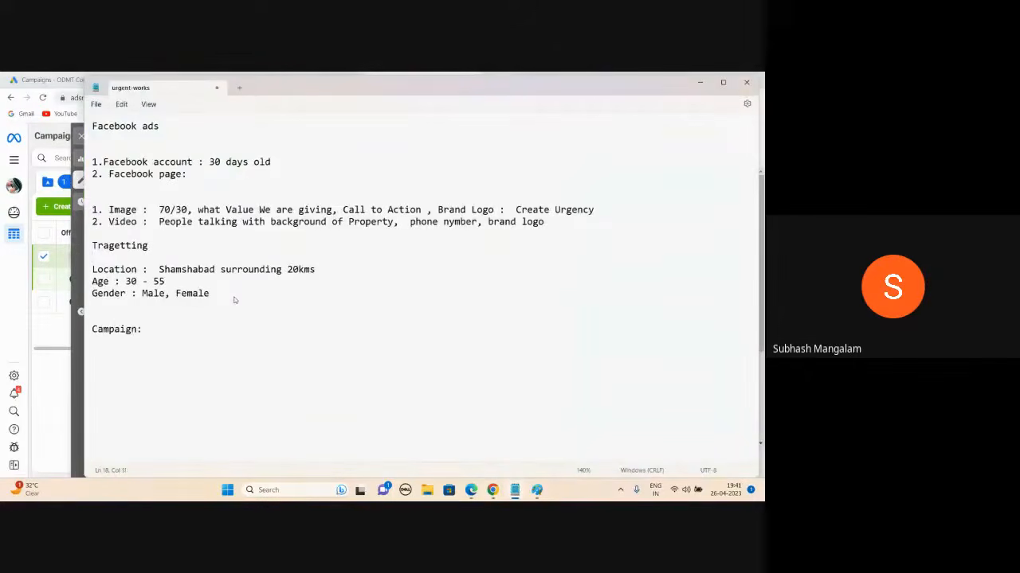
{"action": "type", "text": "You wil"}
{"action": "type", "text": "l select you"}
{"action": "type", "text": "r O"}
{"action": "type", "text": "bjec"}
{"action": "key", "text": "BackSpace"}
{"action": "type", "text": "ective :  "}
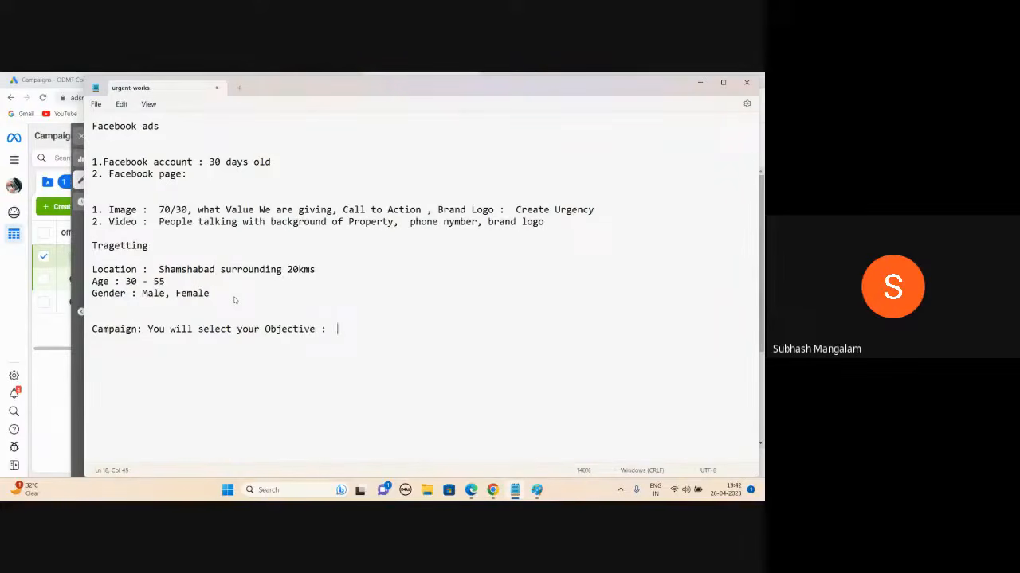
{"action": "type", "text": "Brand Awareness , web"}
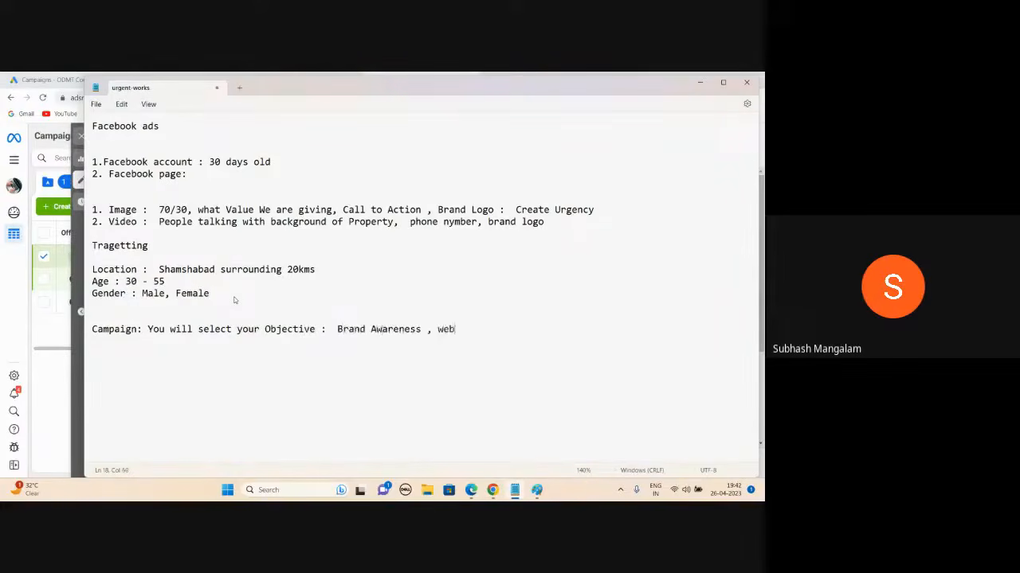
{"action": "type", "text": "site Visits, Leads, Sales"}
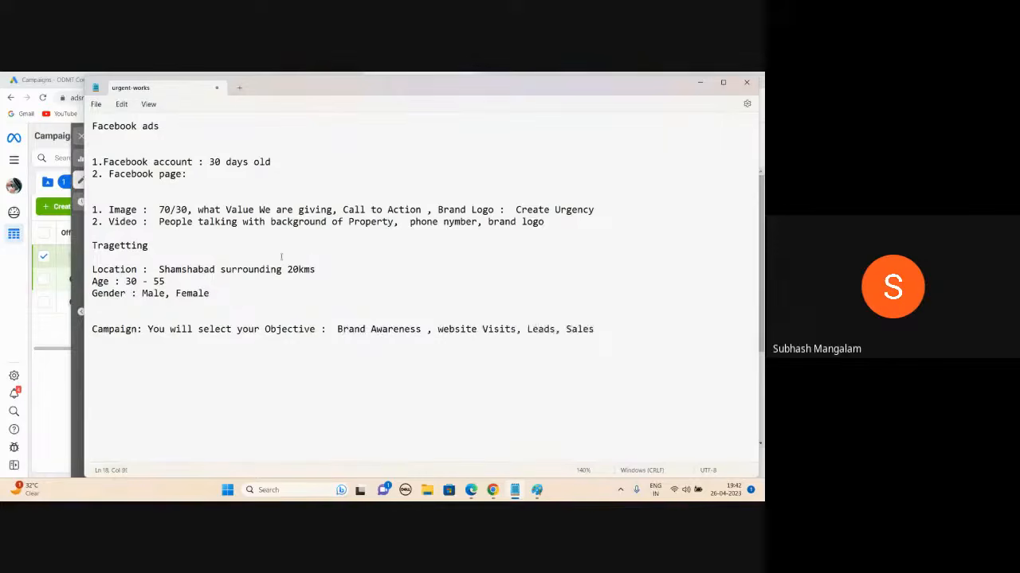
{"action": "key", "text": "alt+Tab"}
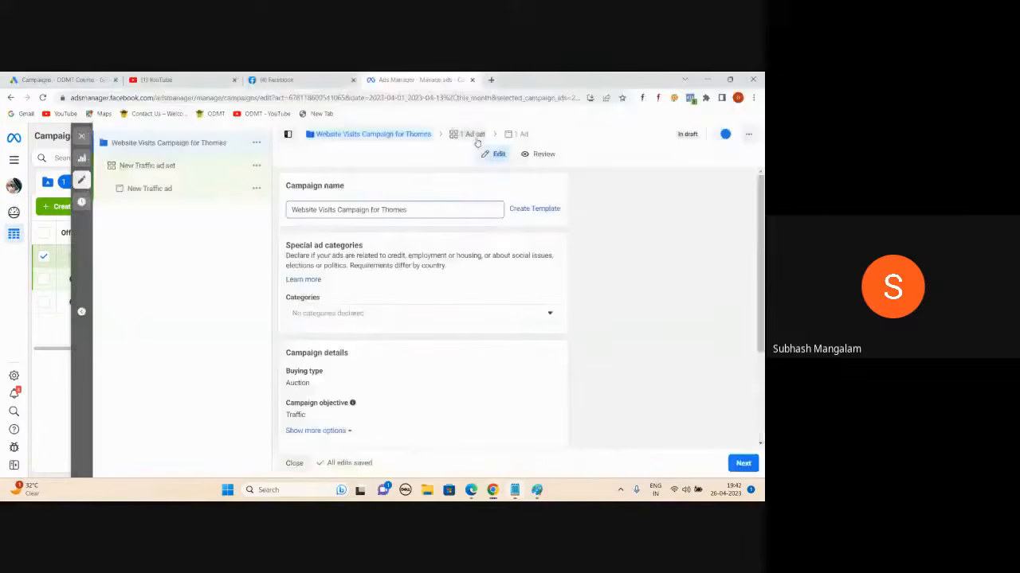
{"action": "key", "text": "alt+Tab"}
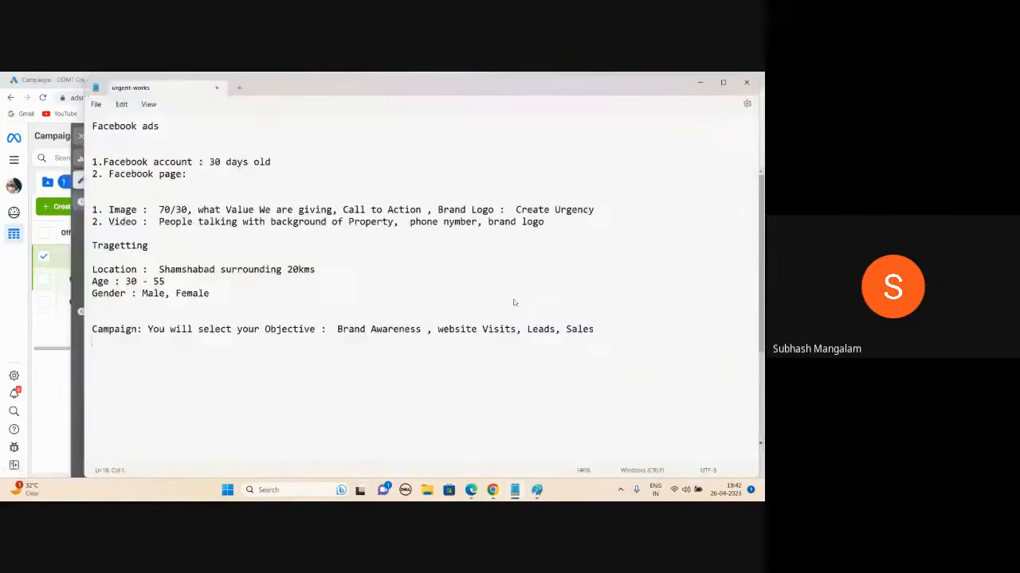
- Add the line 'Ad Set : Budget, Audience, Placement (Where ad should Appear)'
{"action": "key", "text": "Return"}
{"action": "type", "text": "Ad Set : Budget, "}
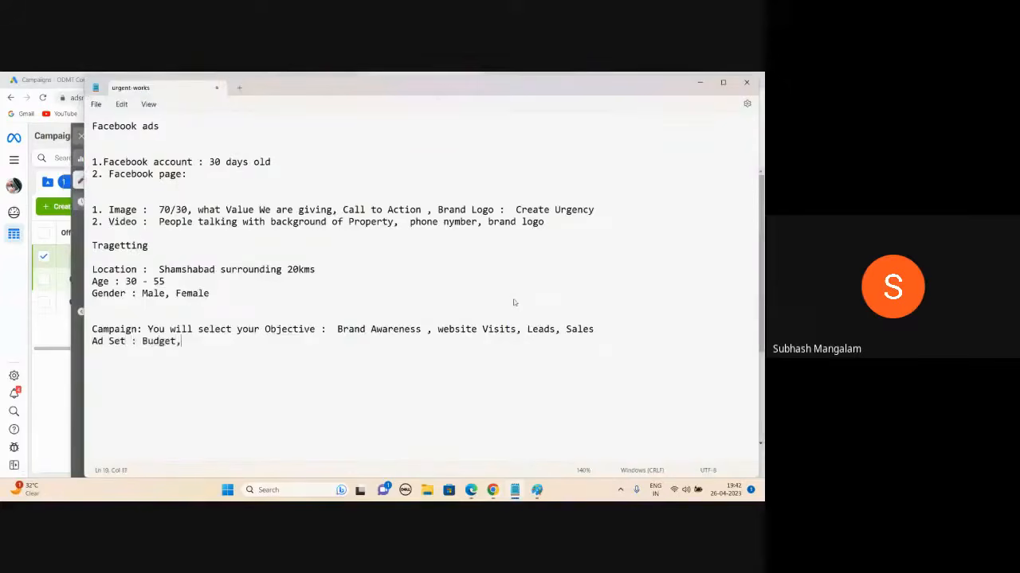
{"action": "type", "text": "Audience, Where ad shoud"}
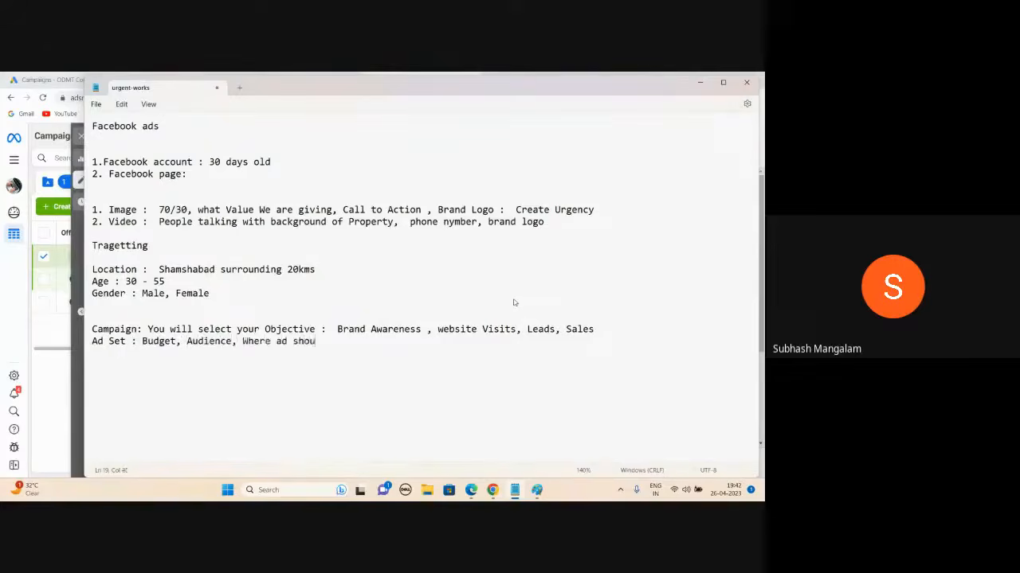
{"action": "key", "text": "BackSpace"}
{"action": "key", "text": "BackSpace"}
{"action": "type", "text": "ld Appear"}
{"action": "left_click", "coordinate": [243, 341]}
{"action": "type", "text": "Placement "}
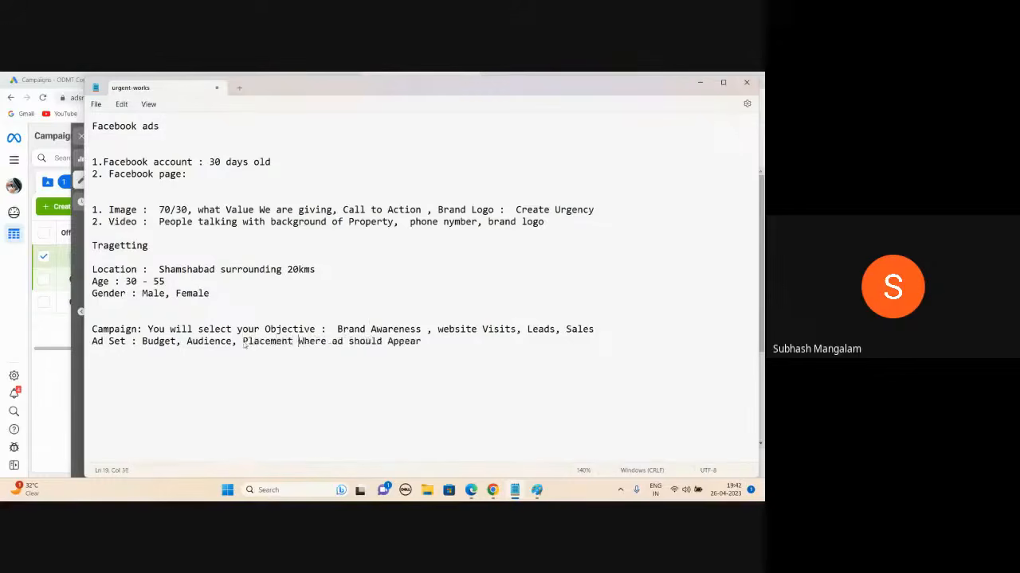
{"action": "type", "text": "("}
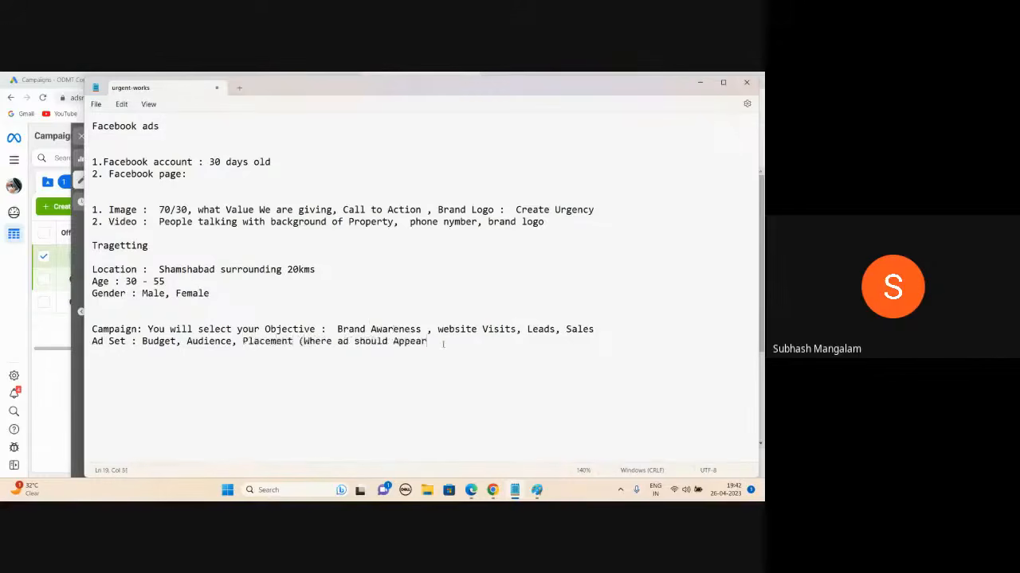
{"action": "left_click", "coordinate": [444, 344]}
{"action": "type", "text": ")"}
{"action": "left_click", "coordinate": [231, 342]}
{"action": "left_click_drag", "start_coordinate": [231, 343], "coordinate": [186, 343]}
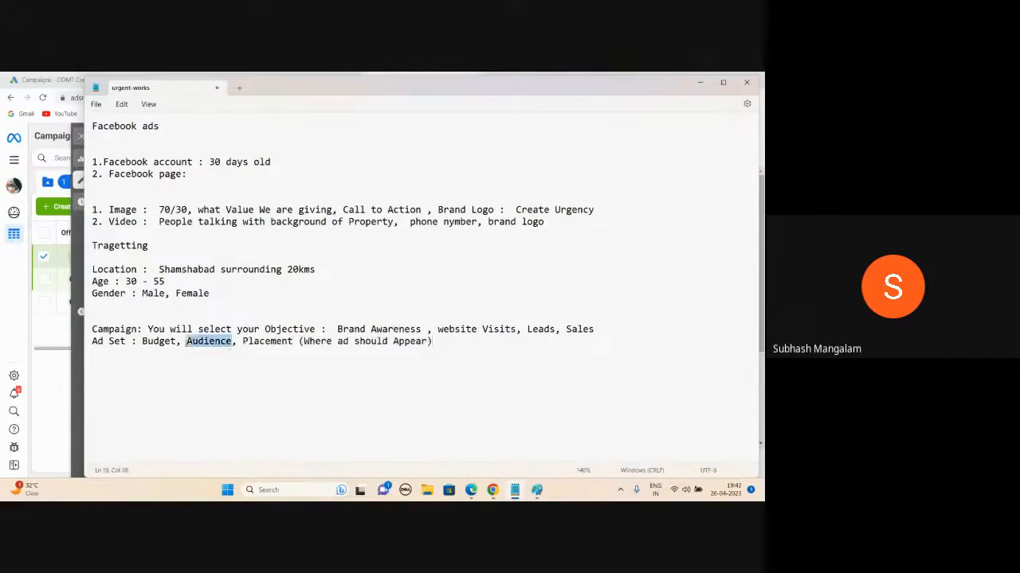
{"action": "left_click", "coordinate": [170, 356]}
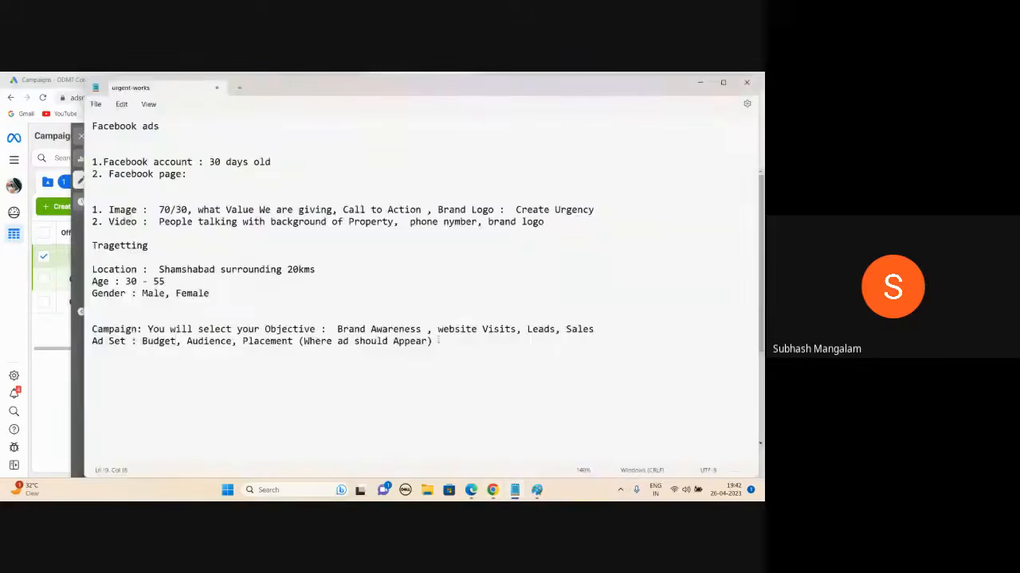
{"action": "left_click", "coordinate": [438, 341]}
- Start an 'Ad:' line and highlight the creative and targeting notes while reviewing them
{"action": "key", "text": "Return"}
{"action": "type", "text": "Ad:"}
{"action": "left_click_drag", "start_coordinate": [109, 209], "coordinate": [307, 237]}
{"action": "left_click", "coordinate": [158, 365]}
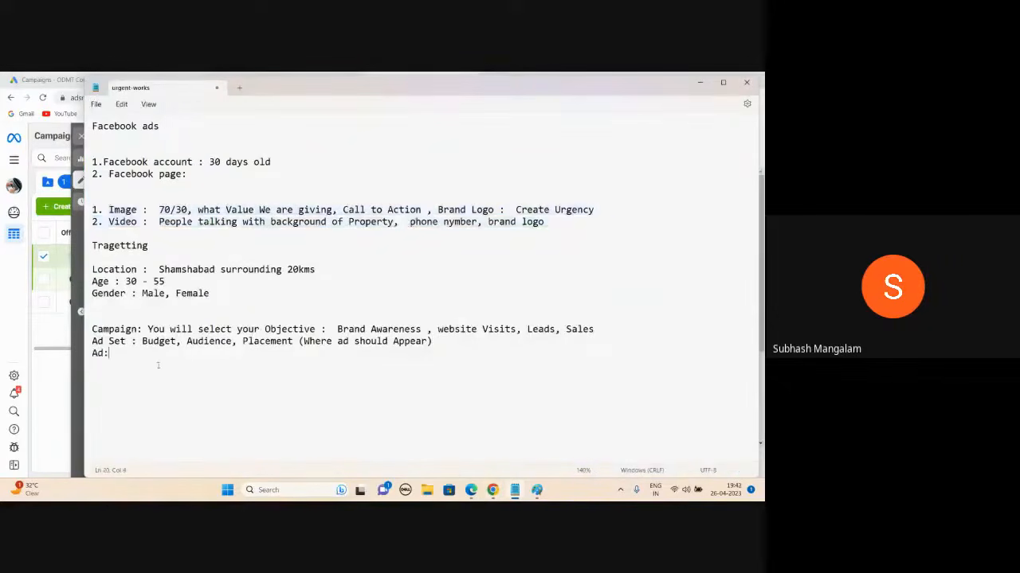
{"action": "left_click_drag", "start_coordinate": [226, 301], "coordinate": [92, 257]}
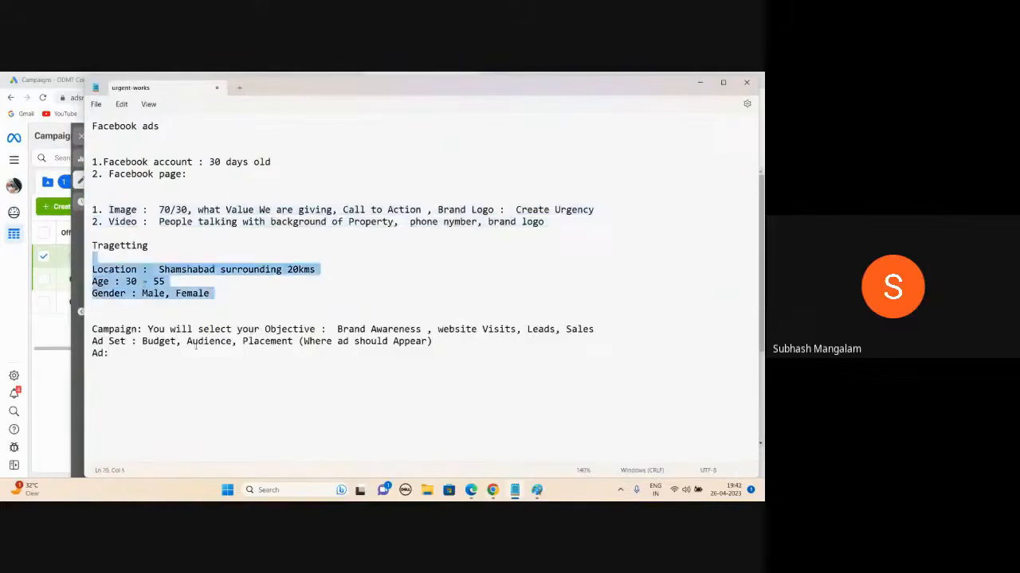
{"action": "double_click", "coordinate": [201, 341]}
{"action": "left_click", "coordinate": [228, 368]}
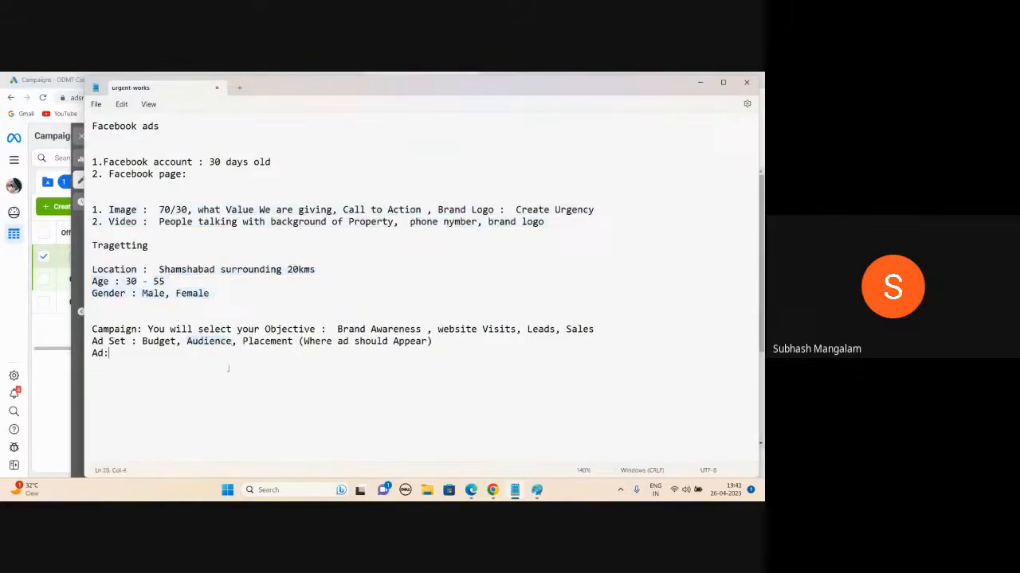
- Minimize the notes, continue to the New Traffic ad set, and scroll to its conversion location options
{"action": "left_click", "coordinate": [699, 82]}
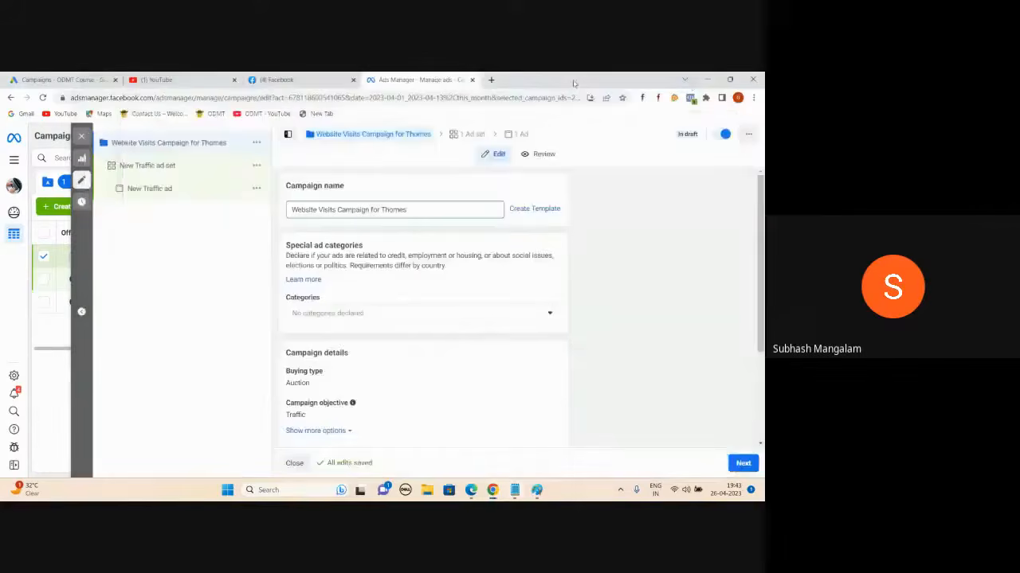
{"action": "scroll", "coordinate": [432, 257], "scroll_direction": "down", "scroll_amount": 3}
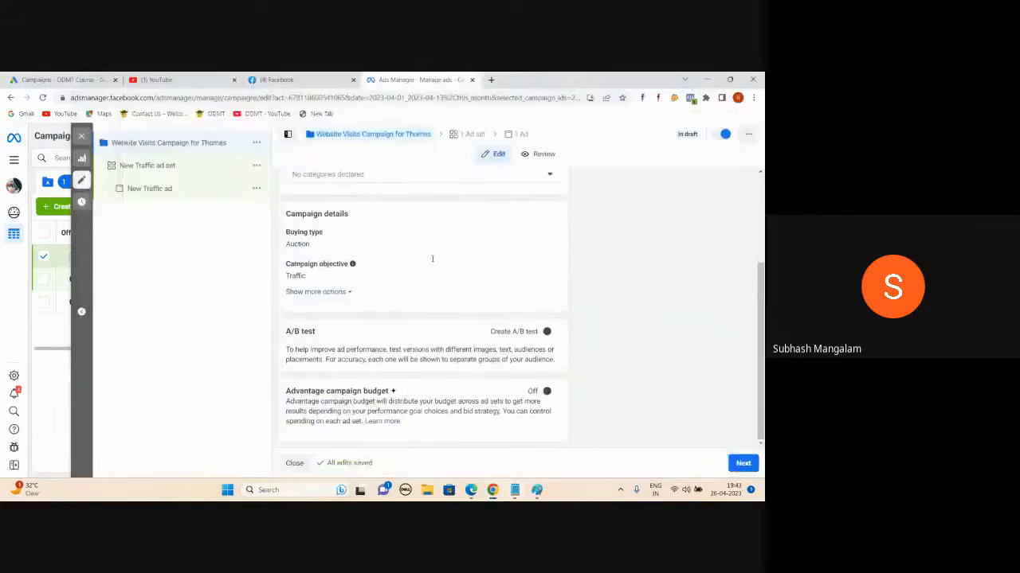
{"action": "left_click", "coordinate": [743, 464]}
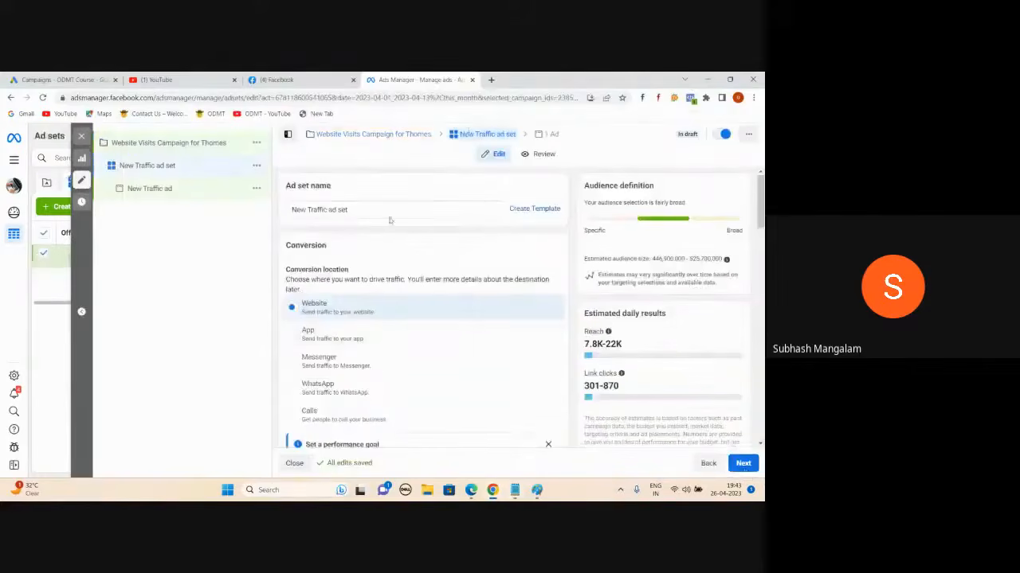
{"action": "scroll", "coordinate": [396, 201], "scroll_direction": "down", "scroll_amount": 1}
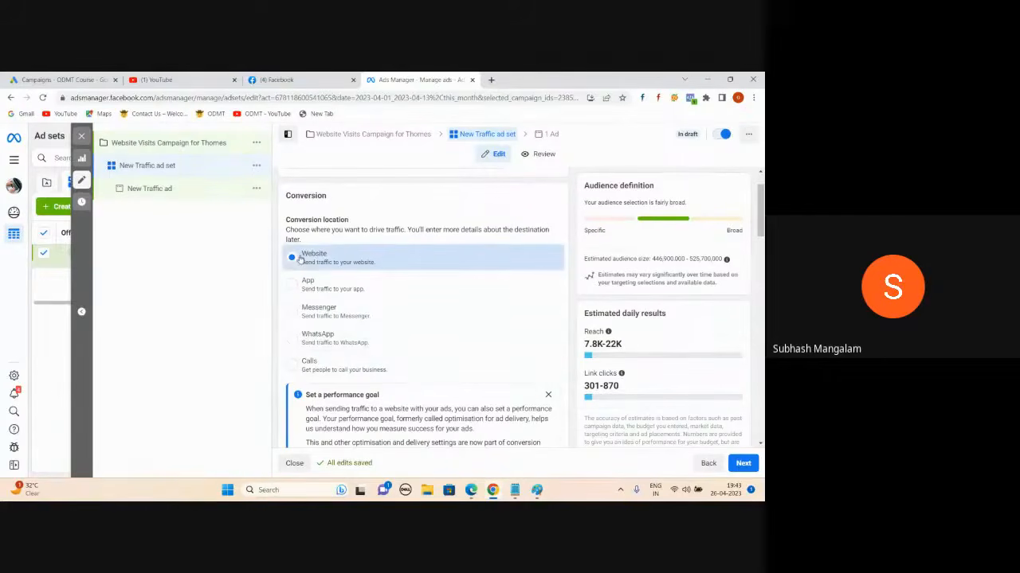
{"action": "scroll", "coordinate": [428, 209], "scroll_direction": "down", "scroll_amount": 1}
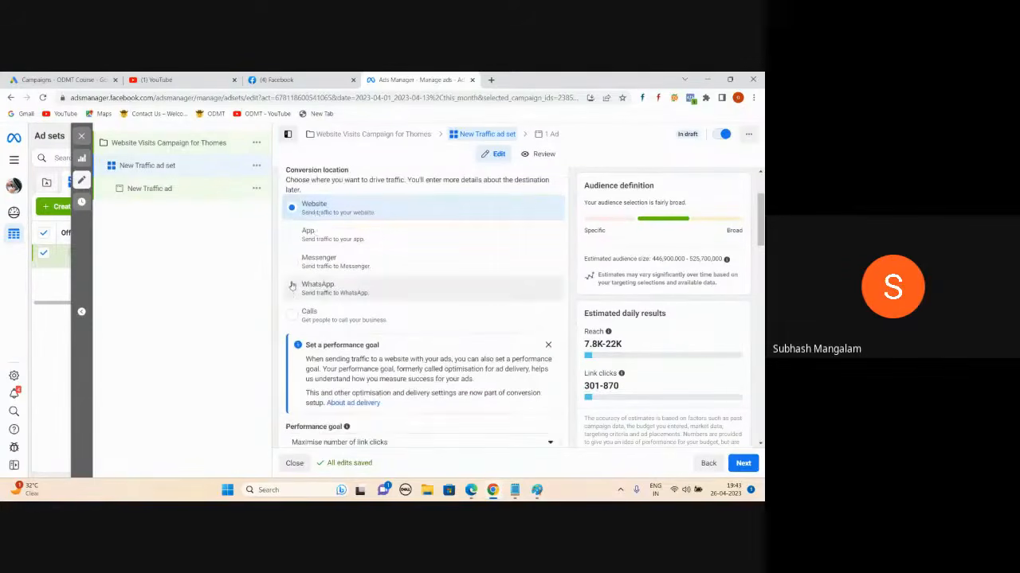
{"action": "scroll", "coordinate": [406, 271], "scroll_direction": "down", "scroll_amount": 9}
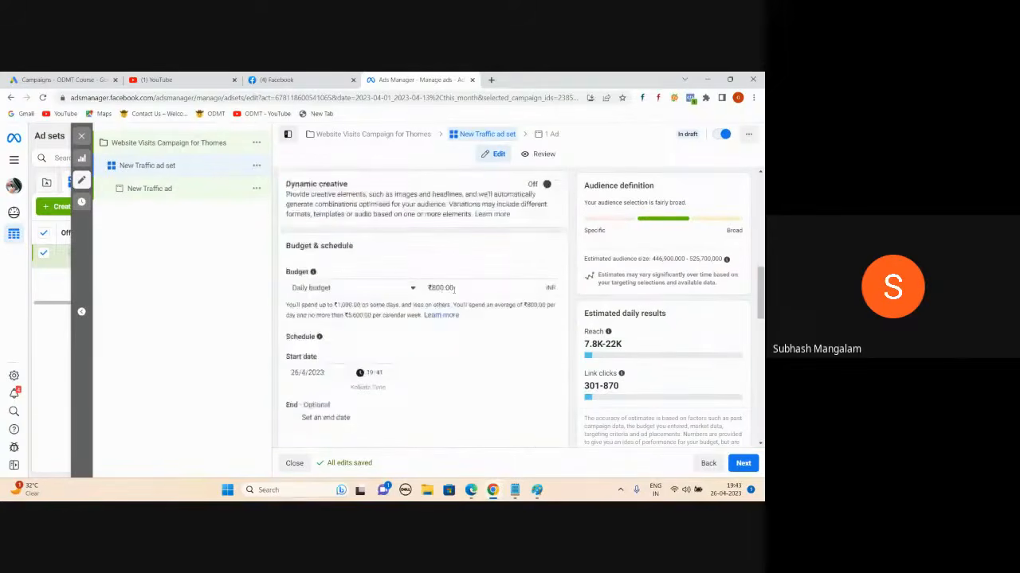
{"action": "scroll", "coordinate": [454, 289], "scroll_direction": "up", "scroll_amount": 5}
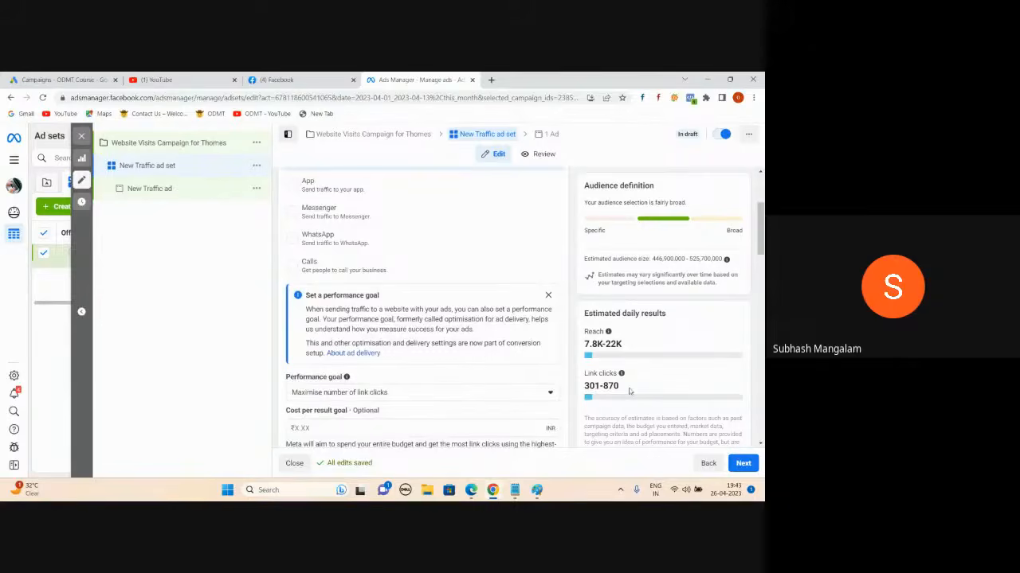
{"action": "scroll", "coordinate": [335, 243], "scroll_direction": "up", "scroll_amount": 2}
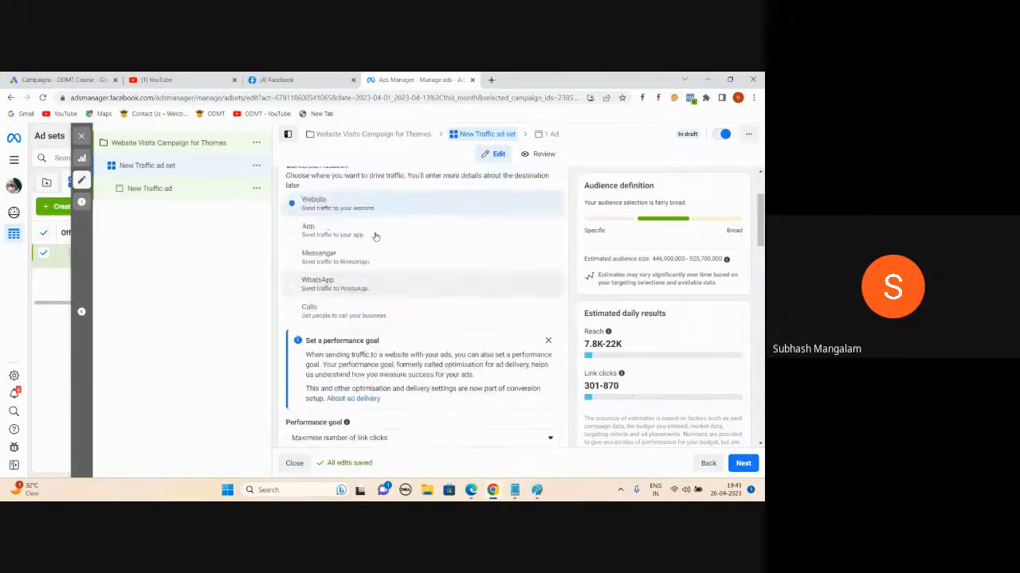
{"action": "scroll", "coordinate": [334, 244], "scroll_direction": "down", "scroll_amount": 2}
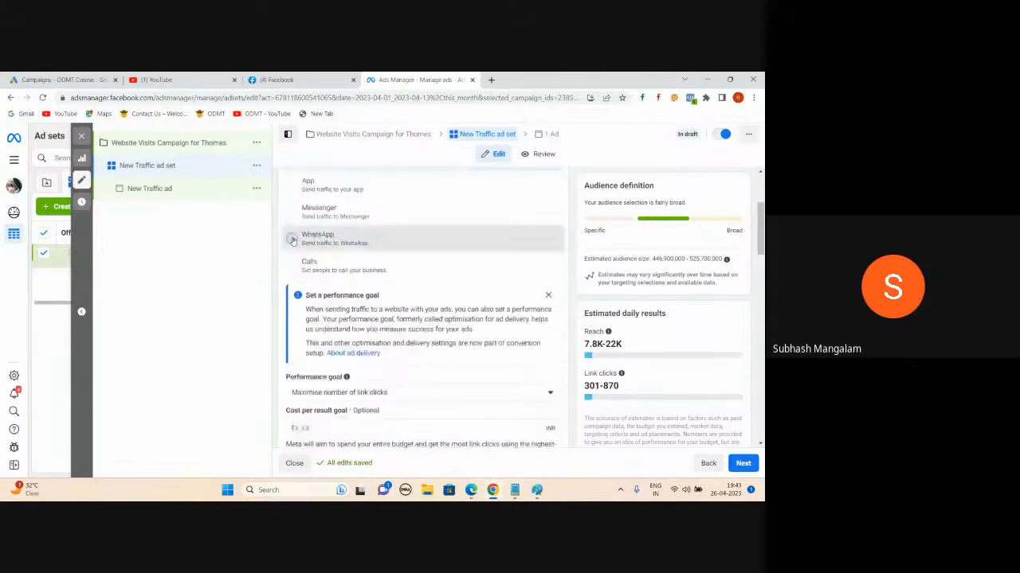
- Compare WhatsApp, Website and Calls as conversion location, settling on WhatsApp, then scroll to Page
{"action": "left_click", "coordinate": [294, 242]}
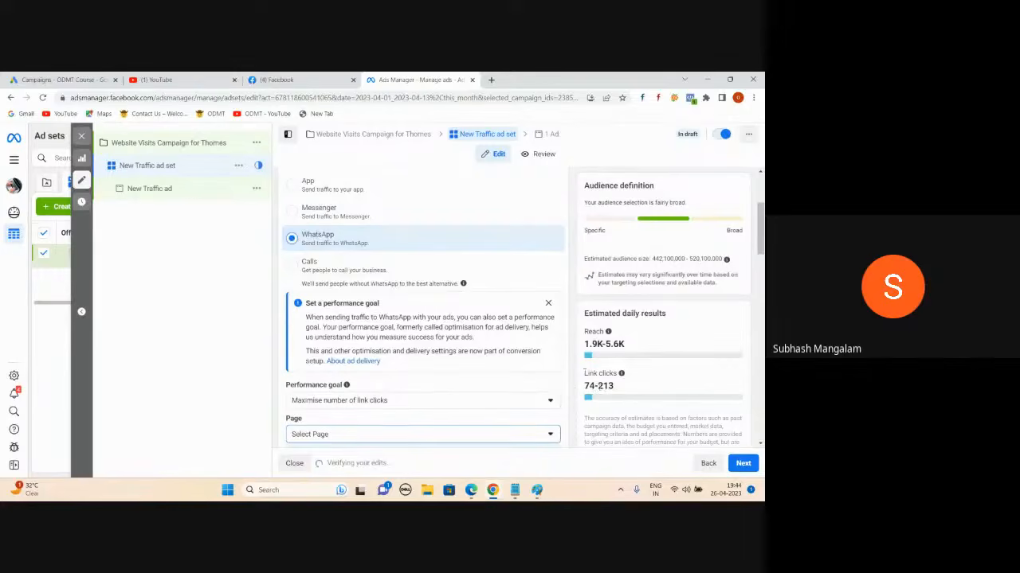
{"action": "scroll", "coordinate": [528, 348], "scroll_direction": "up", "scroll_amount": 2}
{"action": "left_click", "coordinate": [492, 301]}
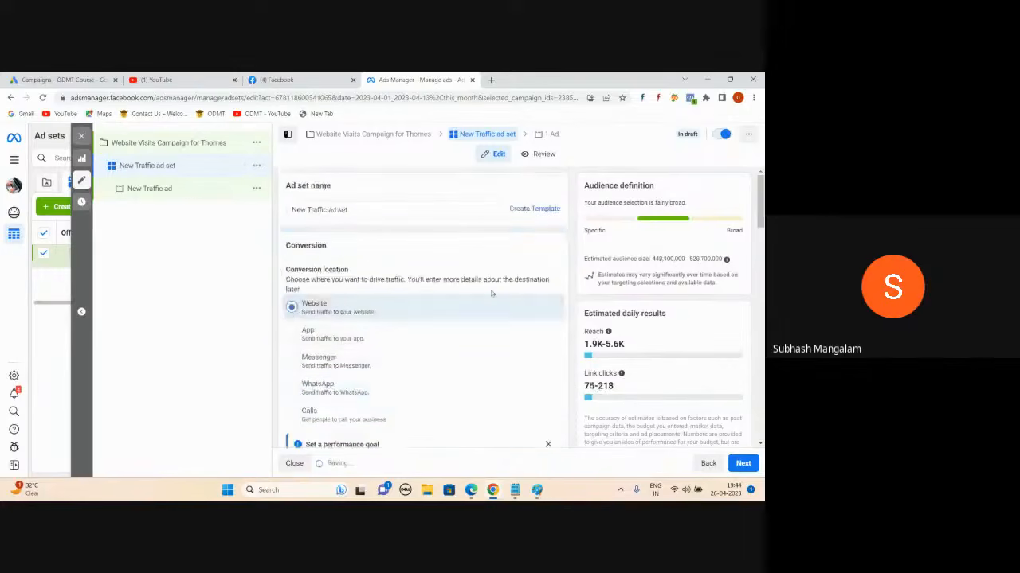
{"action": "scroll", "coordinate": [492, 293], "scroll_direction": "down", "scroll_amount": 1}
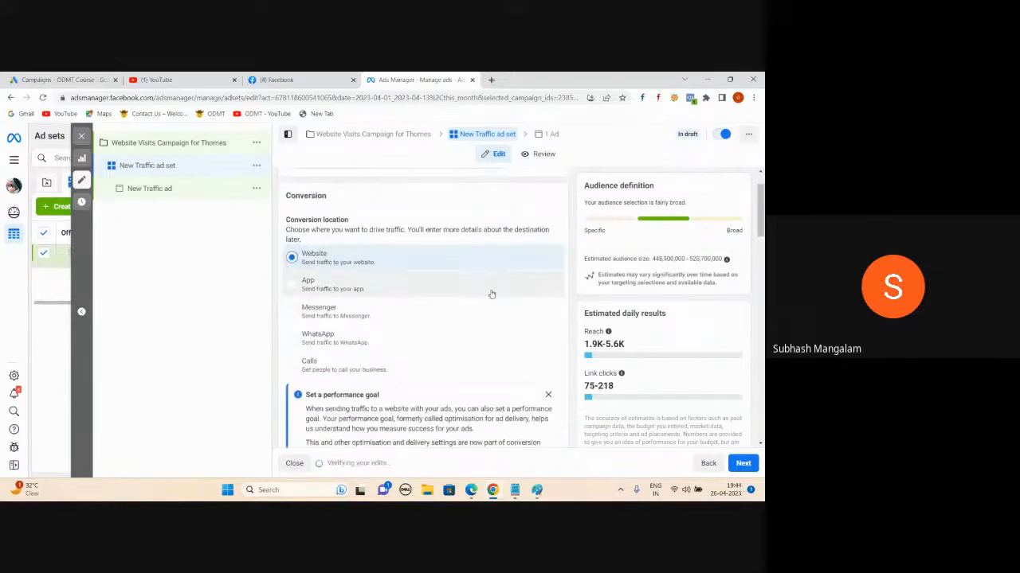
{"action": "left_click", "coordinate": [292, 338]}
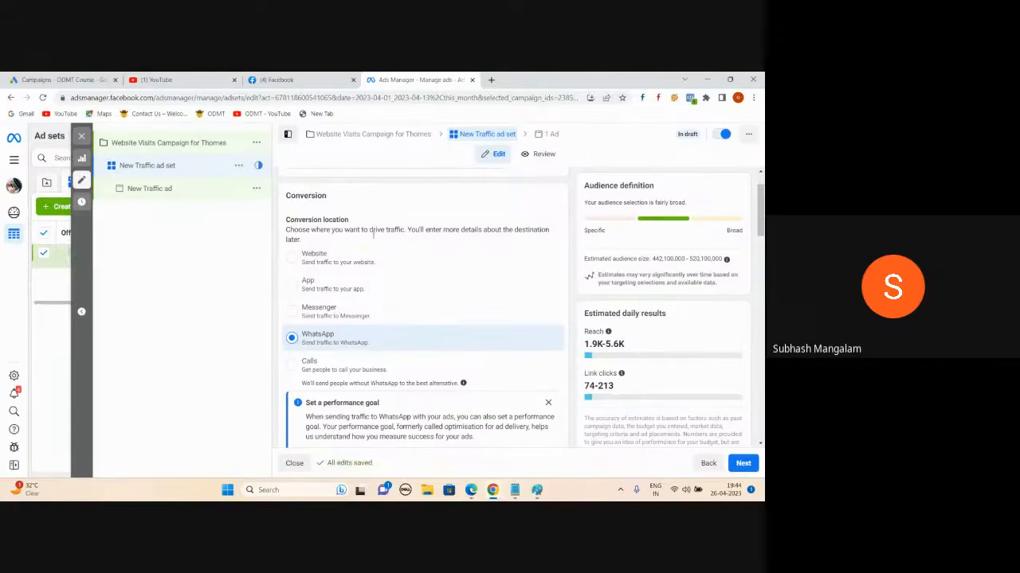
{"action": "left_click", "coordinate": [293, 367]}
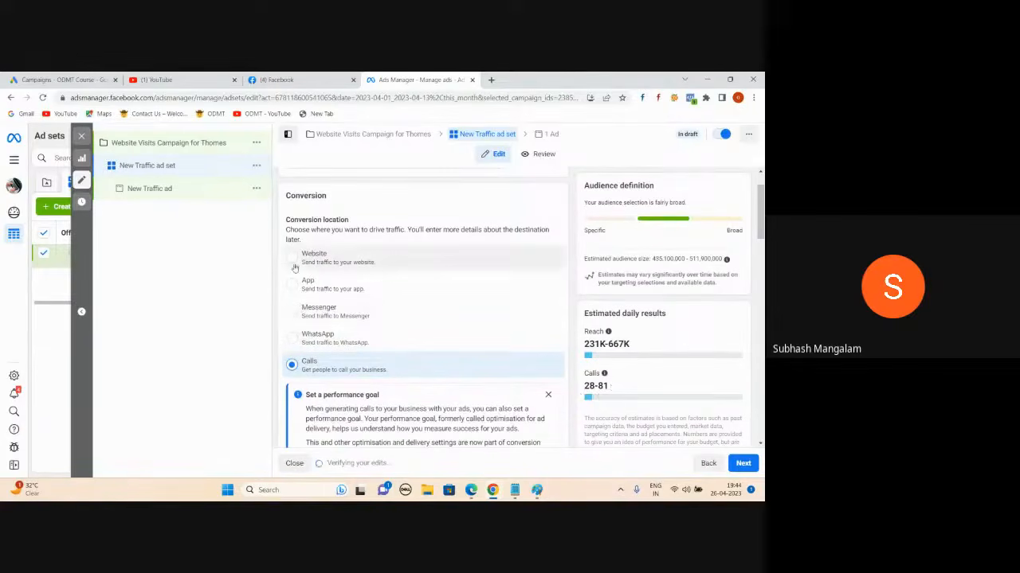
{"action": "left_click", "coordinate": [292, 338]}
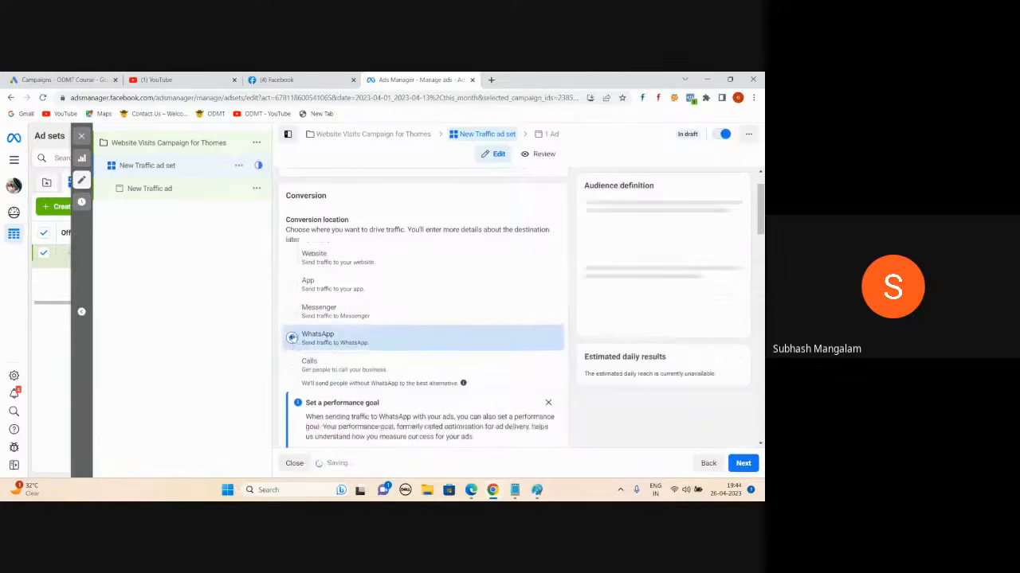
{"action": "scroll", "coordinate": [404, 276], "scroll_direction": "down", "scroll_amount": 3}
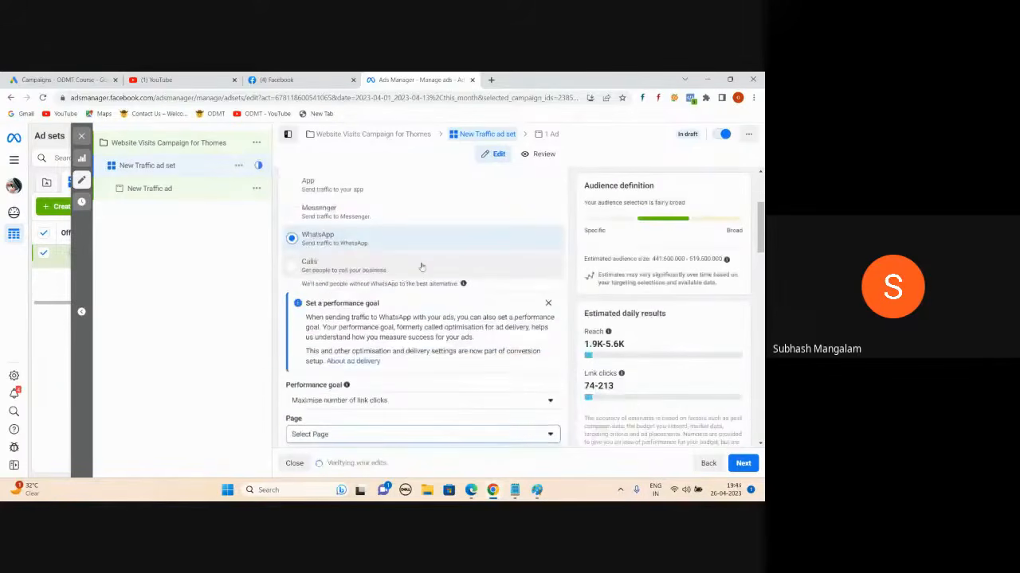
{"action": "scroll", "coordinate": [436, 247], "scroll_direction": "down", "scroll_amount": 2}
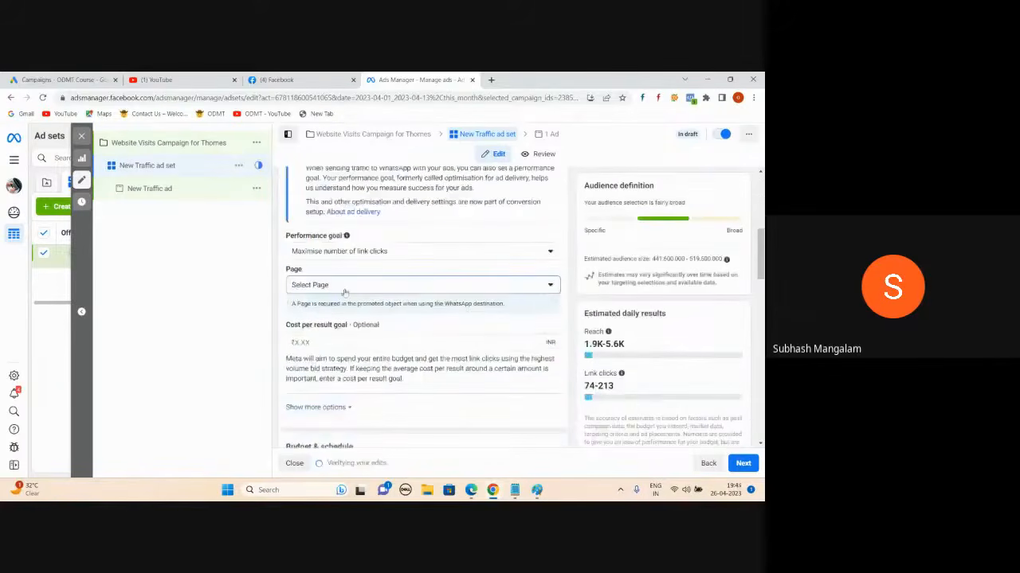
- Choose the ODMT Course Page from the Personal group of Pages
{"action": "left_click", "coordinate": [552, 284]}
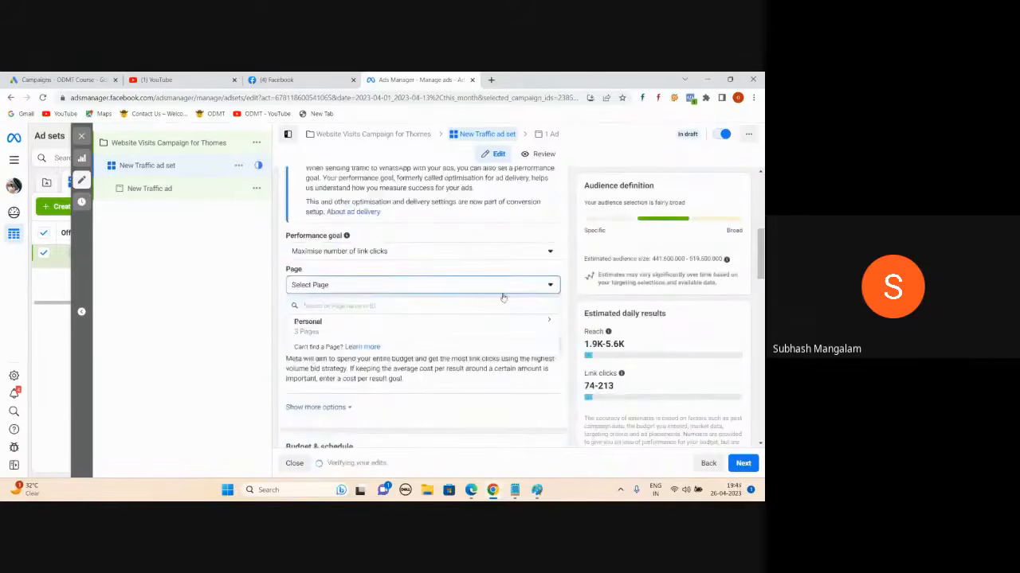
{"action": "left_click", "coordinate": [317, 329]}
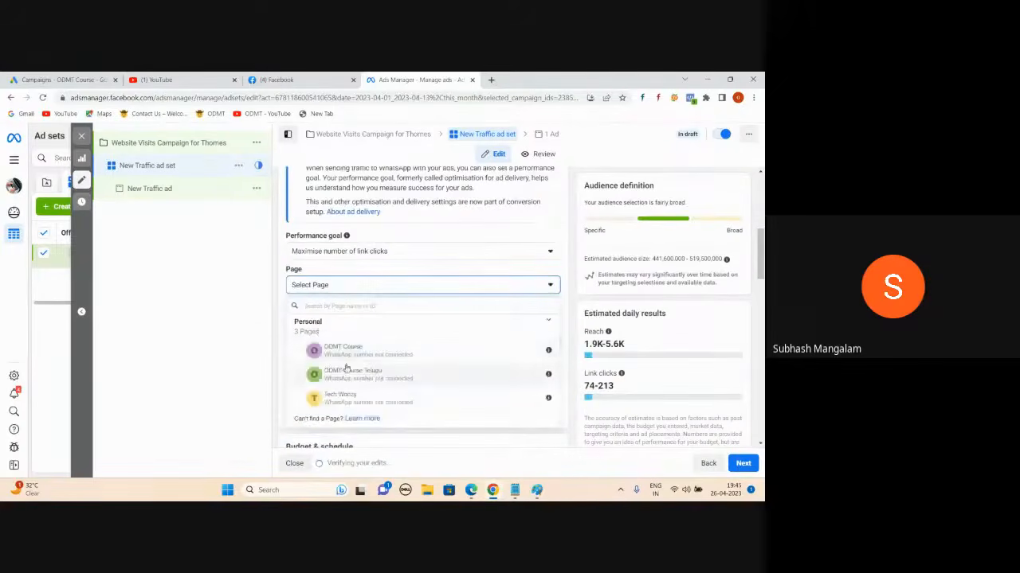
{"action": "left_click", "coordinate": [366, 347]}
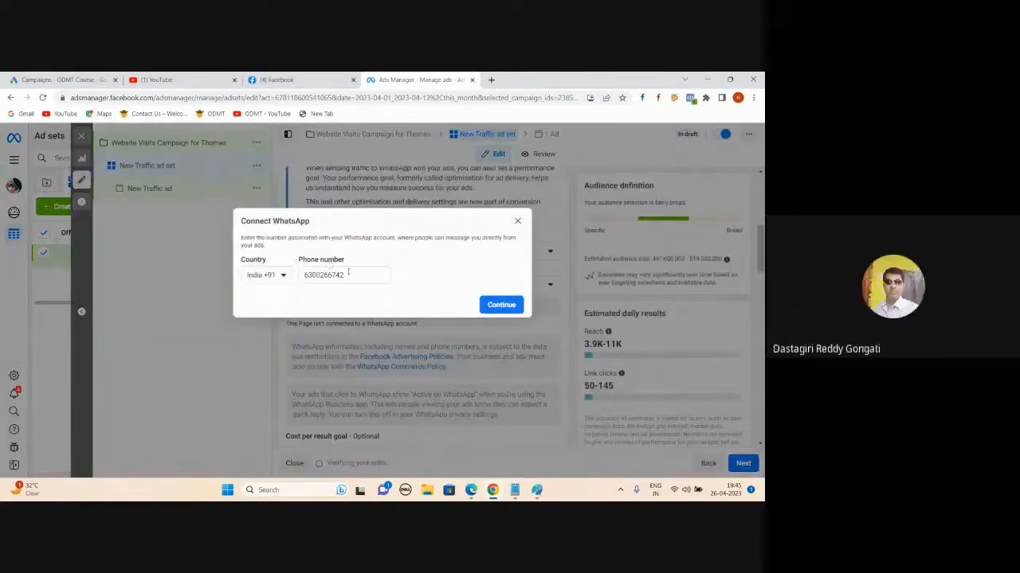
- Bring the Google Meet window forward, then hide it to return to Ads Manager
{"action": "mouse_move", "coordinate": [470, 490]}
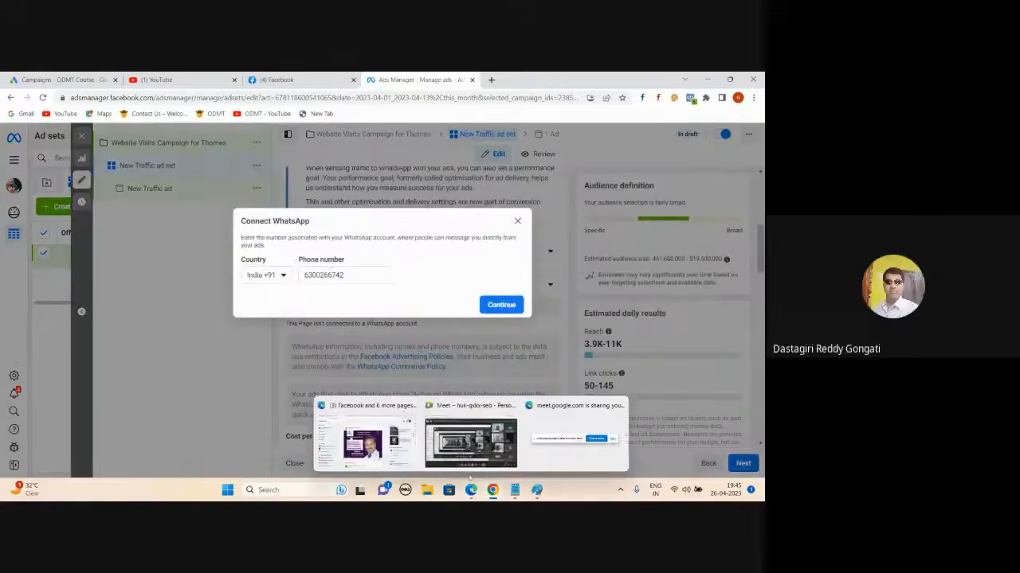
{"action": "left_click", "coordinate": [465, 449]}
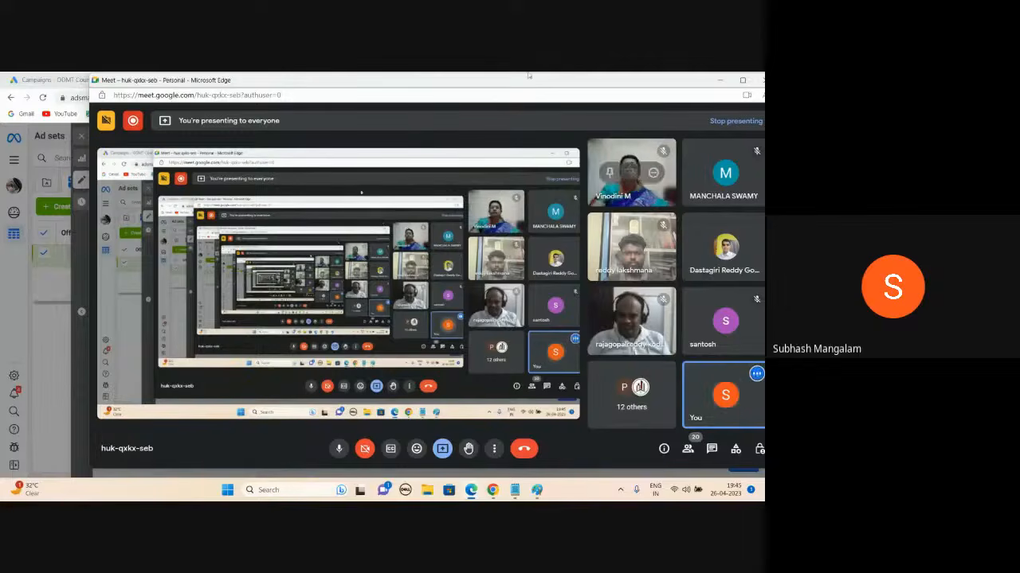
{"action": "left_click", "coordinate": [720, 80]}
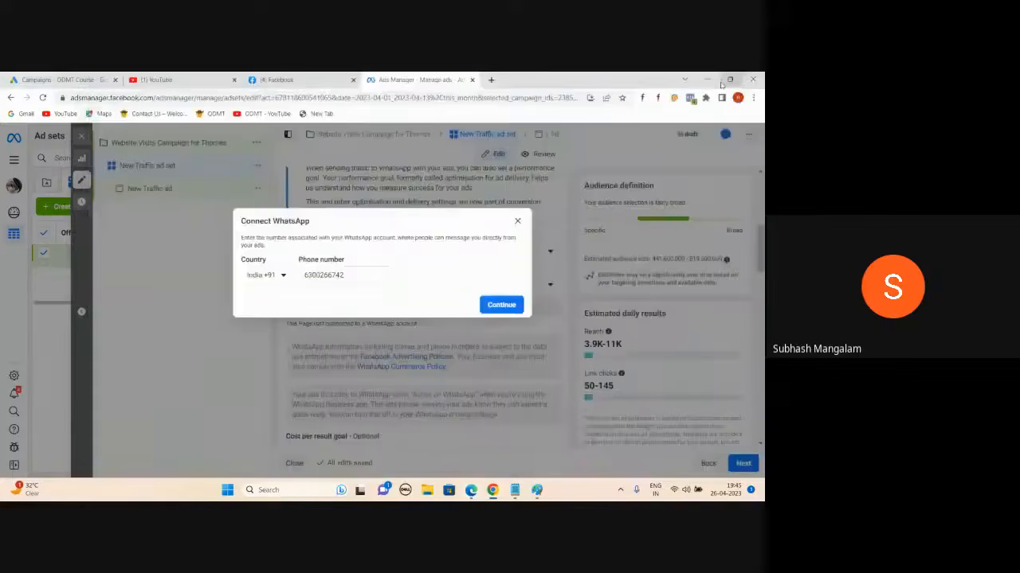
{"action": "mouse_move", "coordinate": [721, 84]}
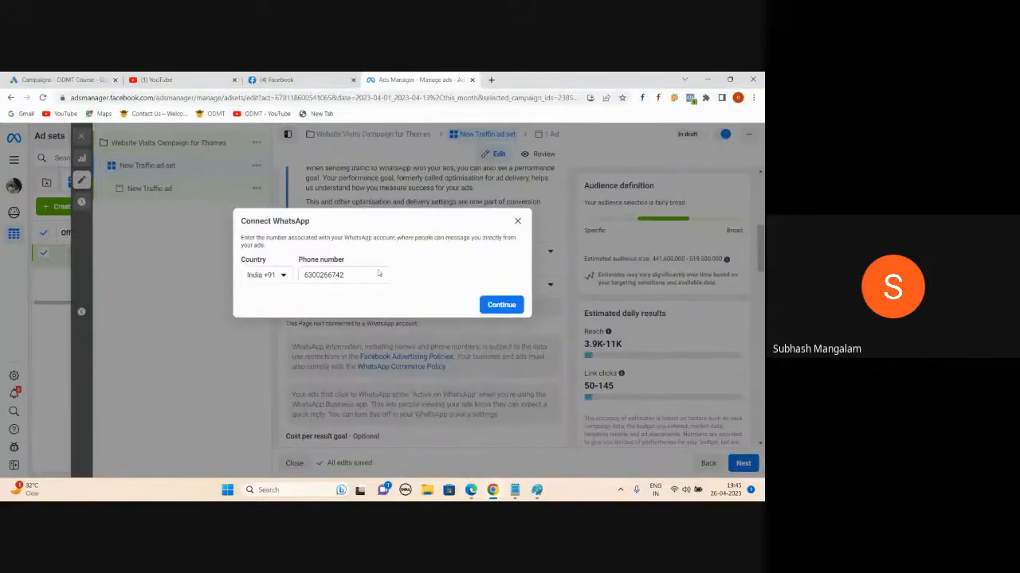
- Replace the WhatsApp phone number with a new one and submit it for verification
{"action": "double_click", "coordinate": [355, 274]}
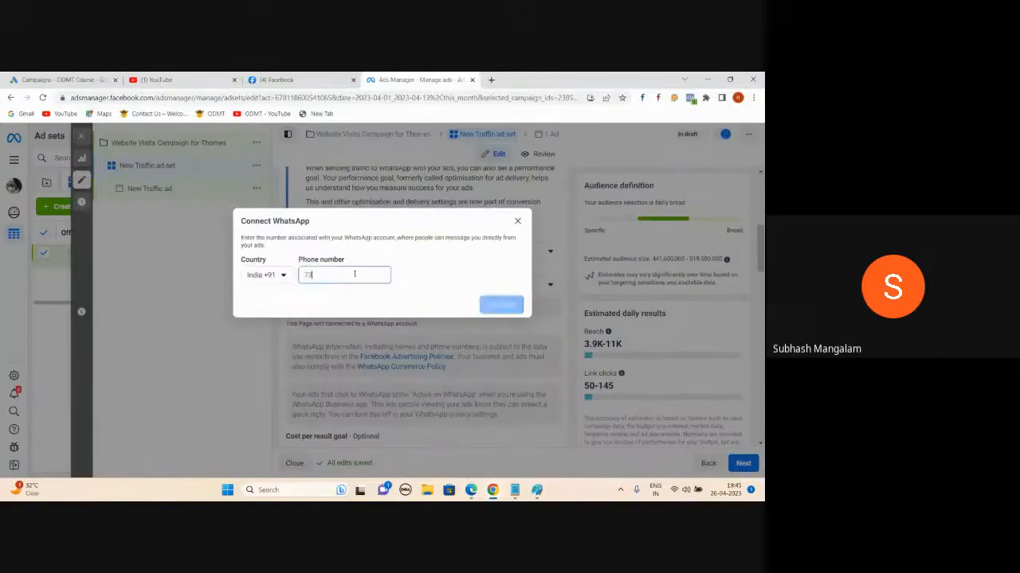
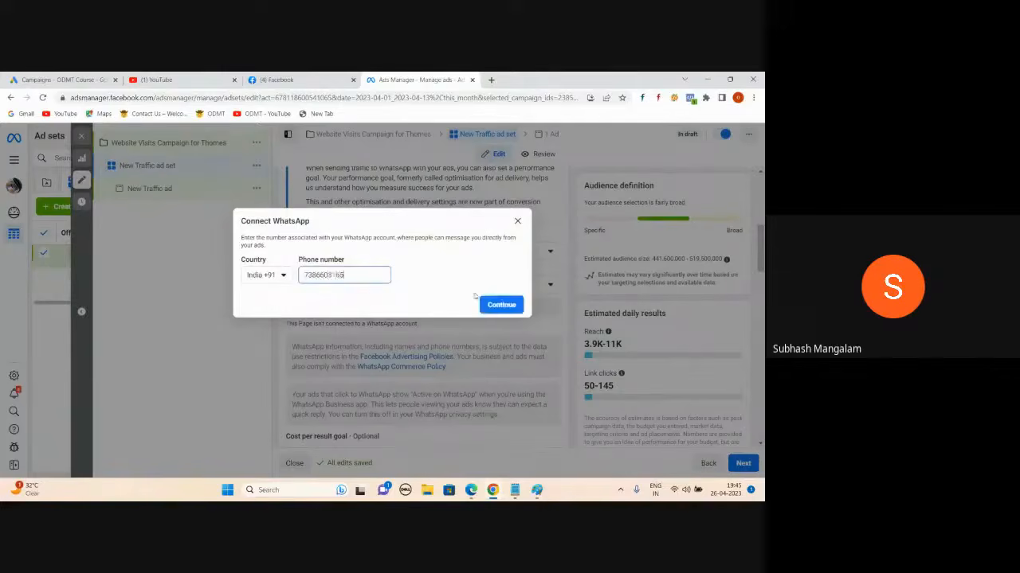
{"action": "left_click", "coordinate": [484, 301]}
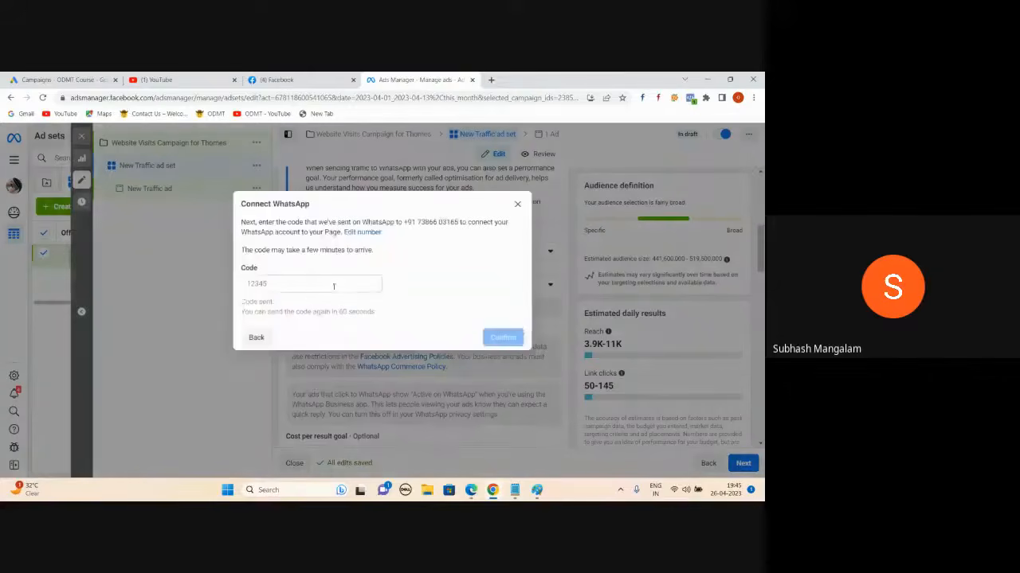
- Leave the verification code unentered and close the Connect WhatsApp dialog
{"action": "left_click", "coordinate": [279, 284]}
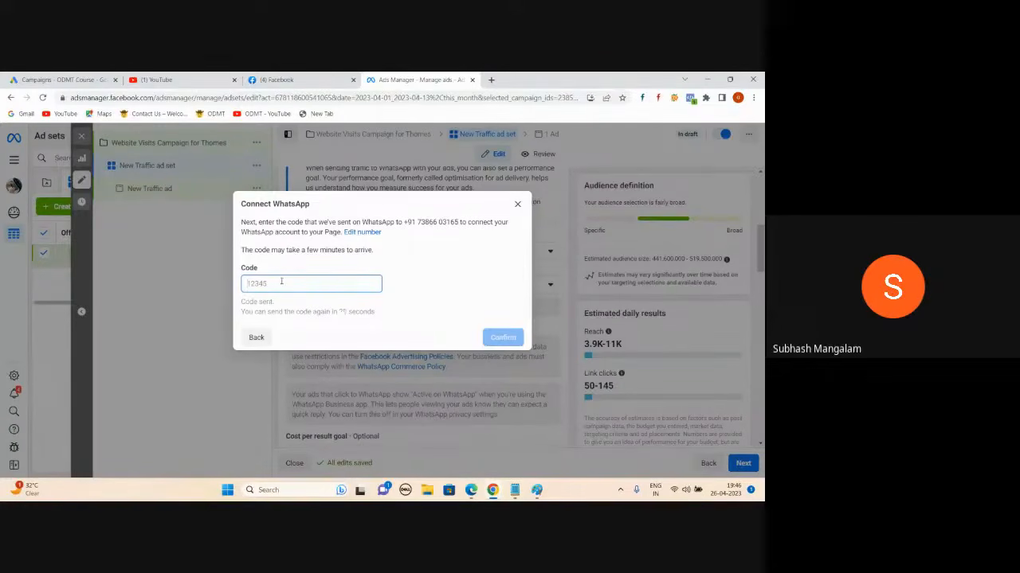
{"action": "left_click", "coordinate": [517, 204]}
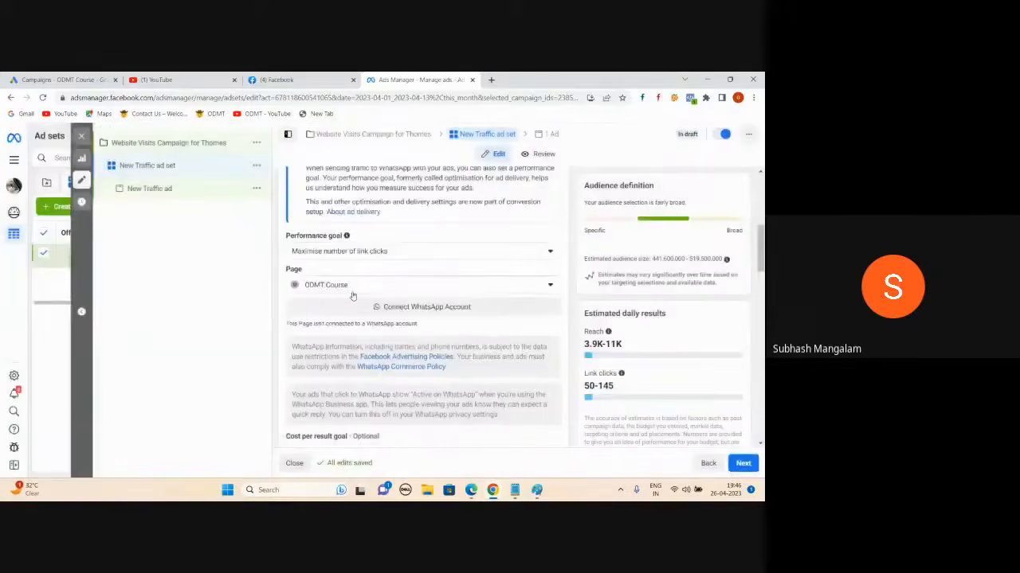
- Set the conversion location back to Website
{"action": "scroll", "coordinate": [353, 318], "scroll_direction": "up", "scroll_amount": 4}
{"action": "left_click", "coordinate": [294, 310]}
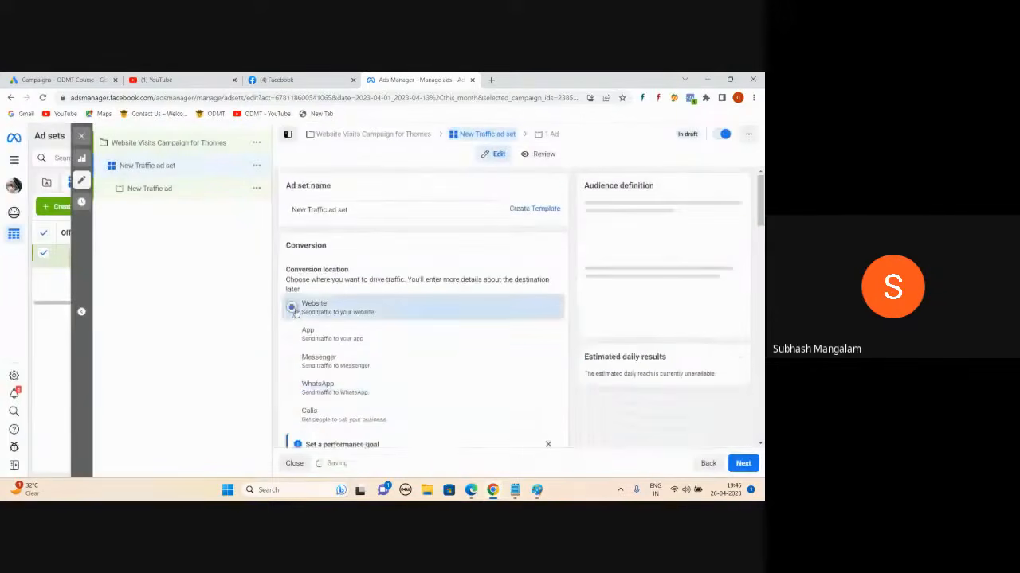
{"action": "scroll", "coordinate": [511, 352], "scroll_direction": "down", "scroll_amount": 5}
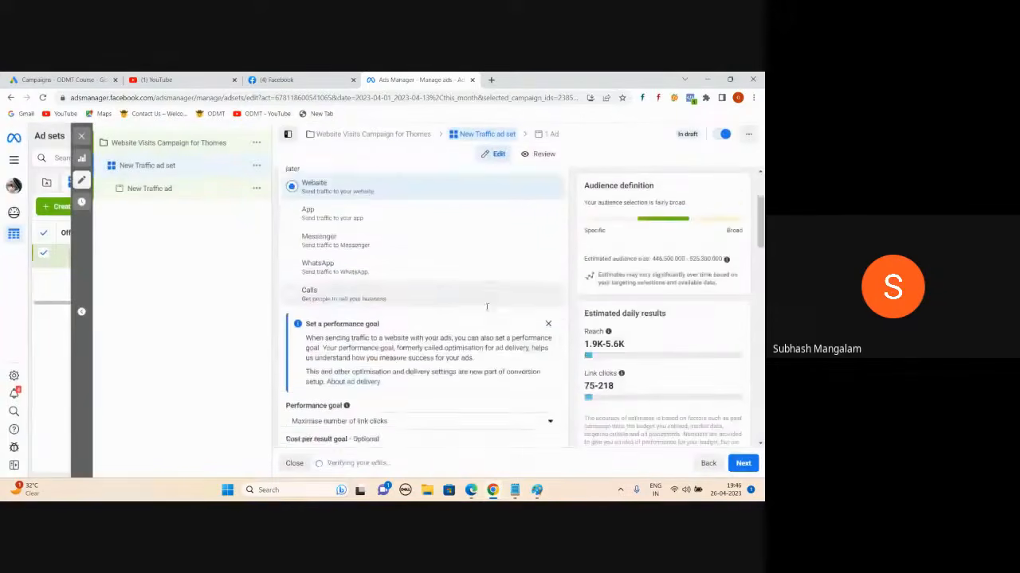
{"action": "scroll", "coordinate": [497, 318], "scroll_direction": "down", "scroll_amount": 2}
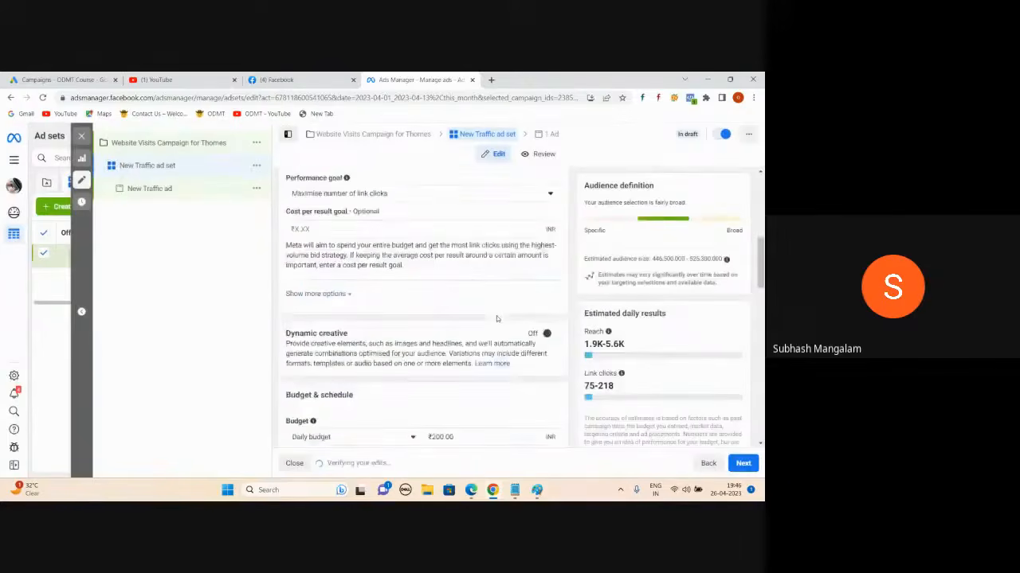
{"action": "scroll", "coordinate": [470, 334], "scroll_direction": "down", "scroll_amount": 2}
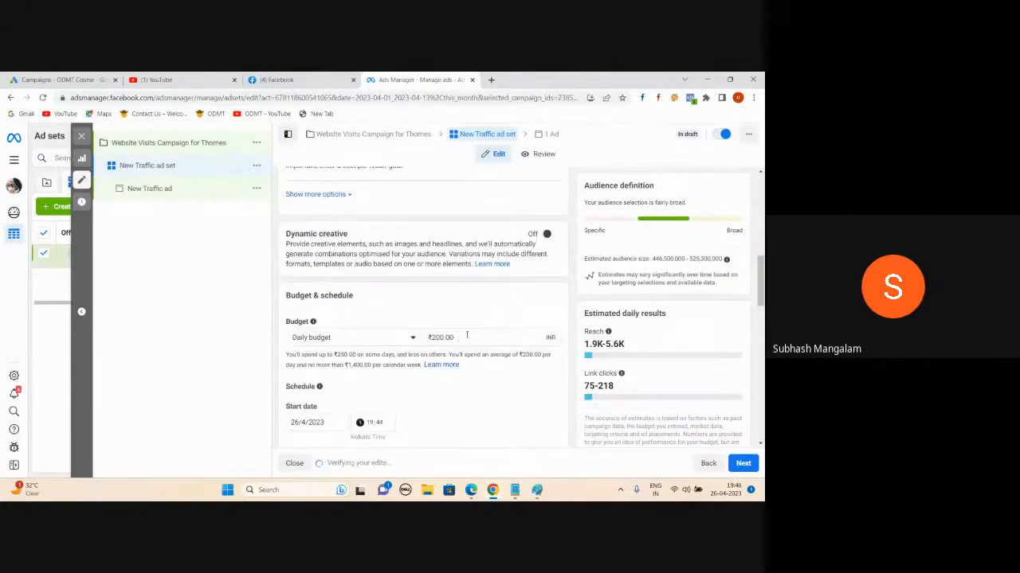
- Enter a ₹500 daily budget and apply it
{"action": "left_click", "coordinate": [467, 335]}
{"action": "type", "text": "500"}
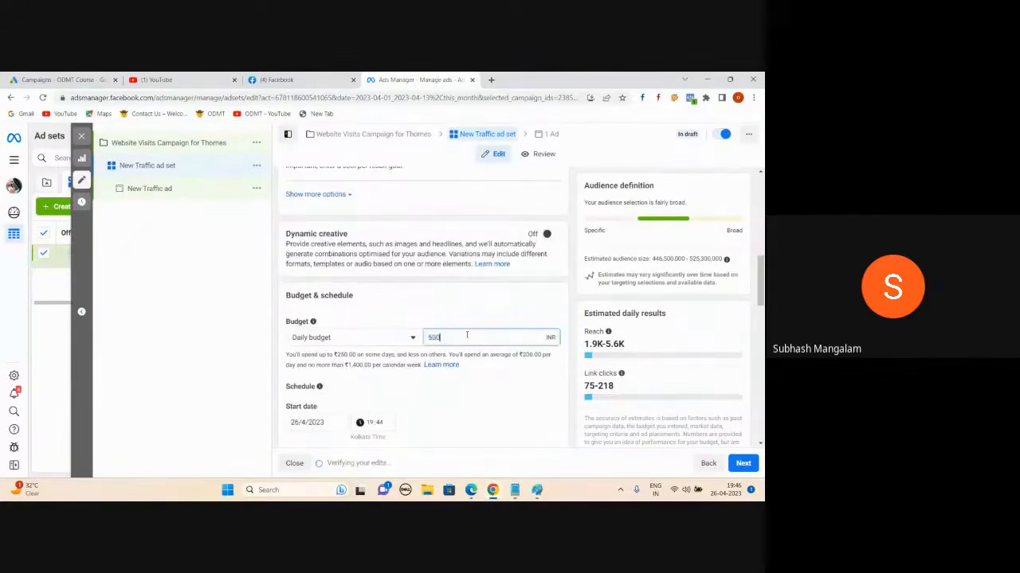
{"action": "left_click", "coordinate": [251, 296]}
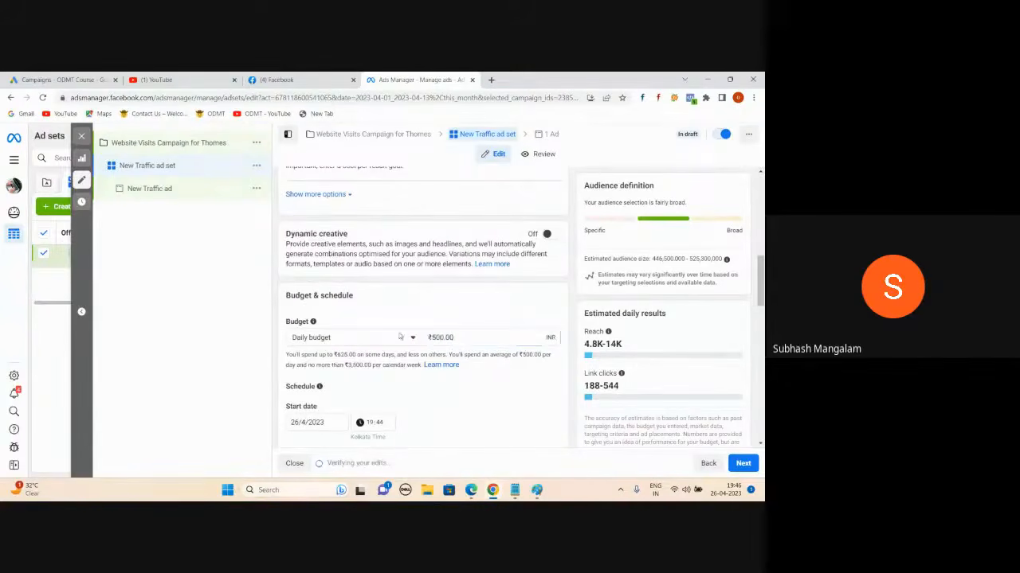
{"action": "scroll", "coordinate": [450, 341], "scroll_direction": "down", "scroll_amount": 1}
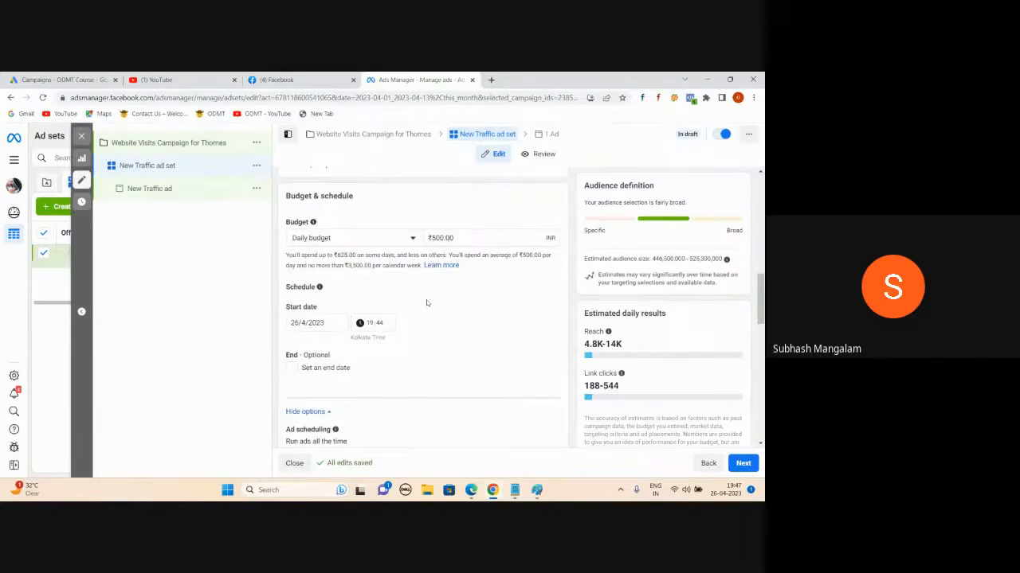
- Remove India from the locations and add Hyderabad as the target location
{"action": "scroll", "coordinate": [430, 286], "scroll_direction": "down", "scroll_amount": 3}
{"action": "scroll", "coordinate": [410, 266], "scroll_direction": "down", "scroll_amount": 3}
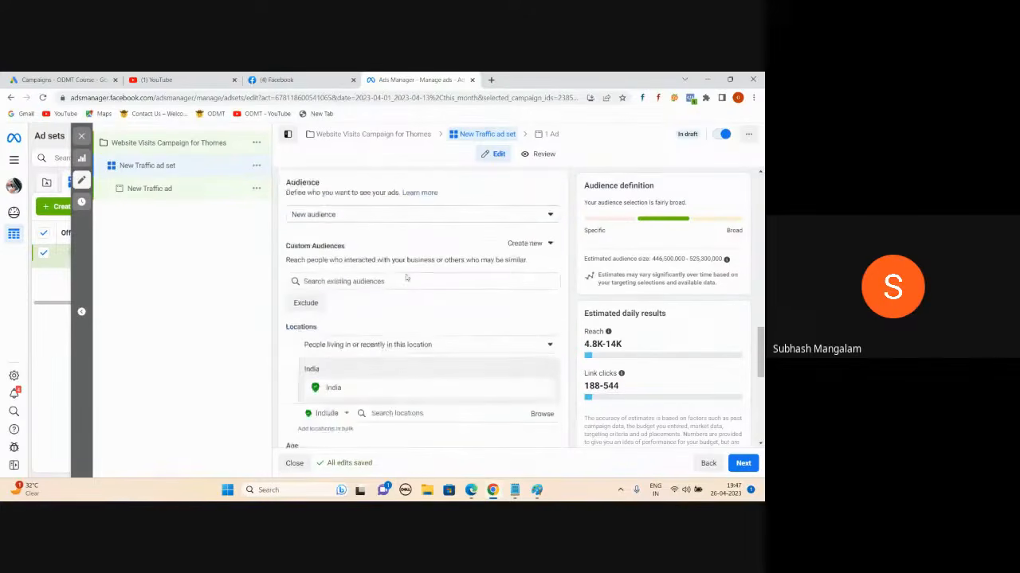
{"action": "scroll", "coordinate": [401, 344], "scroll_direction": "down", "scroll_amount": 1}
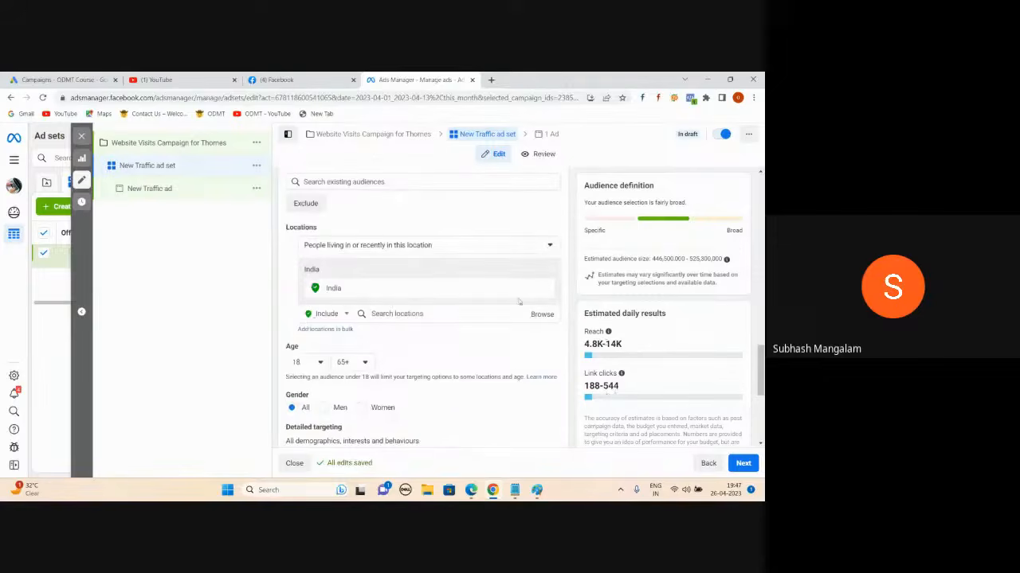
{"action": "left_click", "coordinate": [544, 291]}
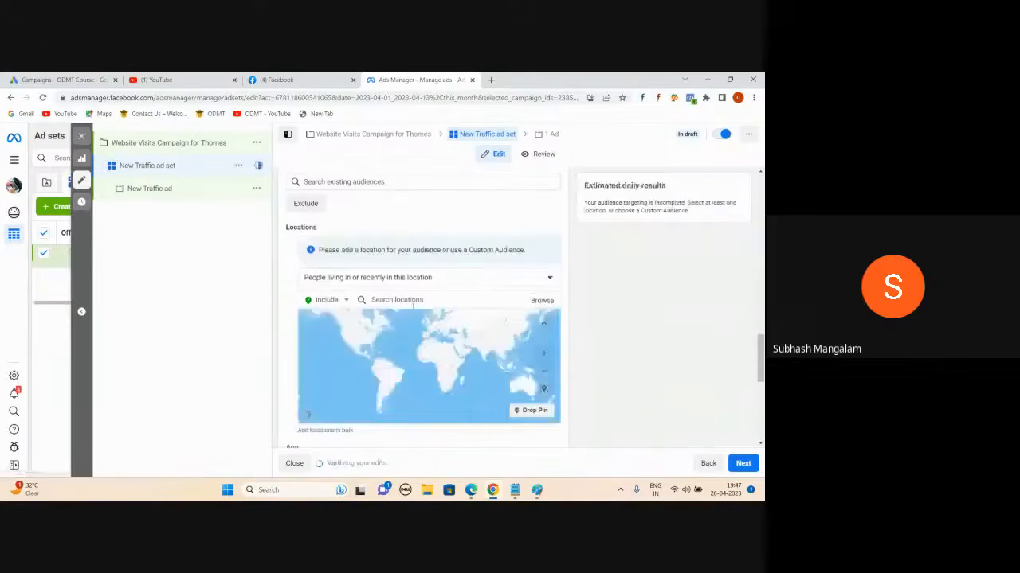
{"action": "left_click", "coordinate": [411, 301]}
{"action": "type", "text": "hyderabad"}
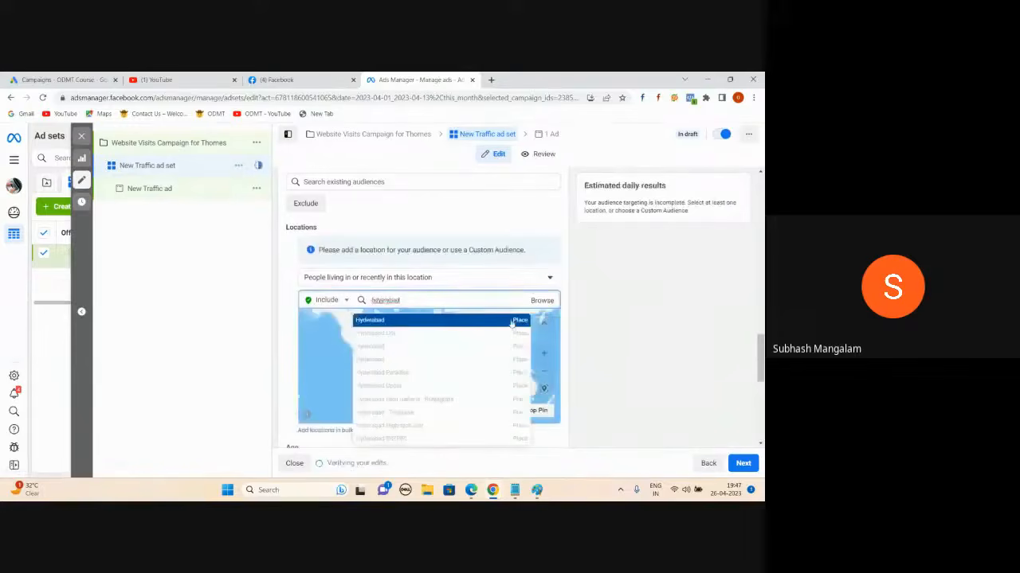
{"action": "left_click", "coordinate": [515, 324]}
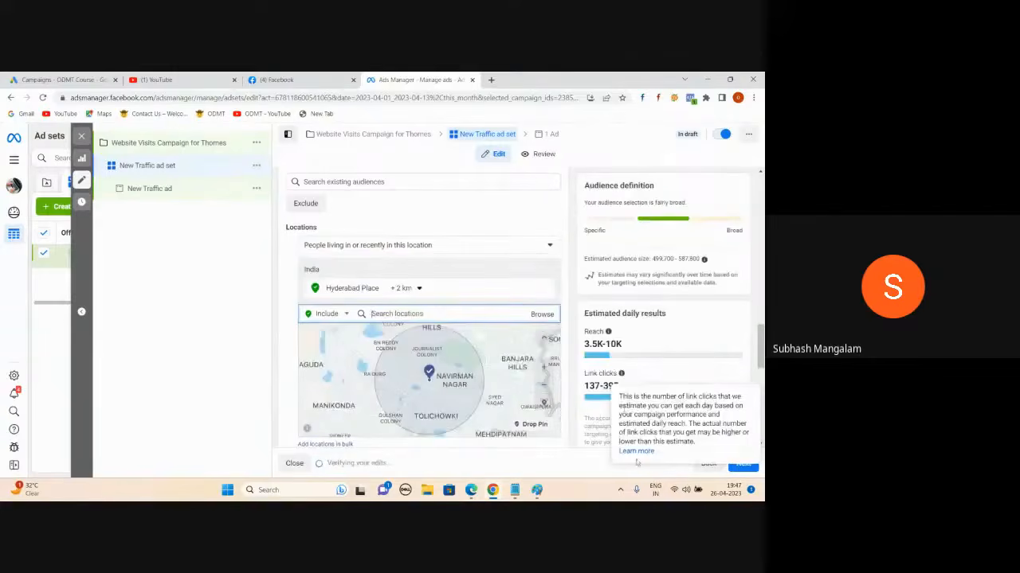
{"action": "left_click", "coordinate": [582, 468]}
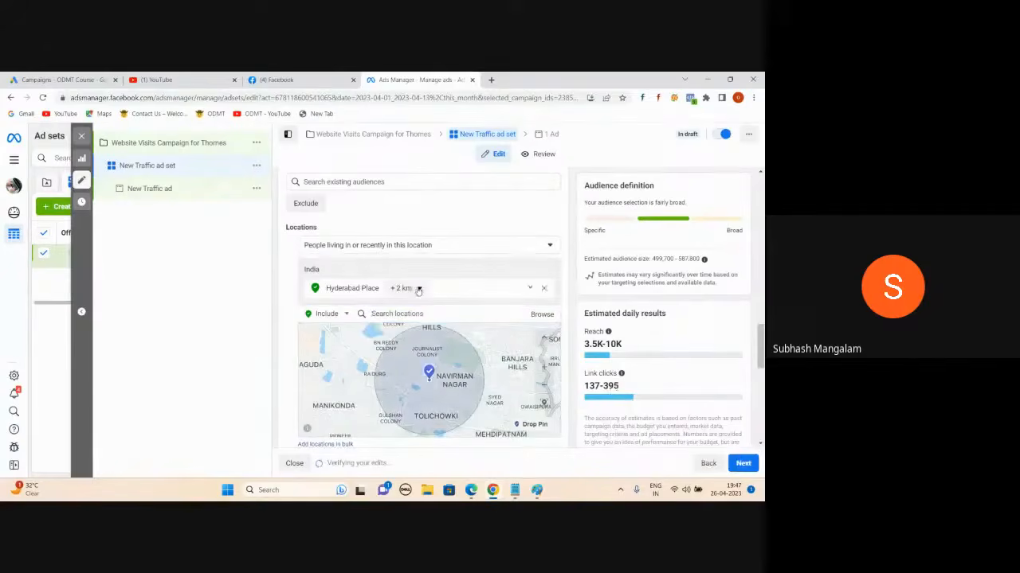
- Widen the radius around Hyderabad to 34 km
{"action": "left_click", "coordinate": [418, 289]}
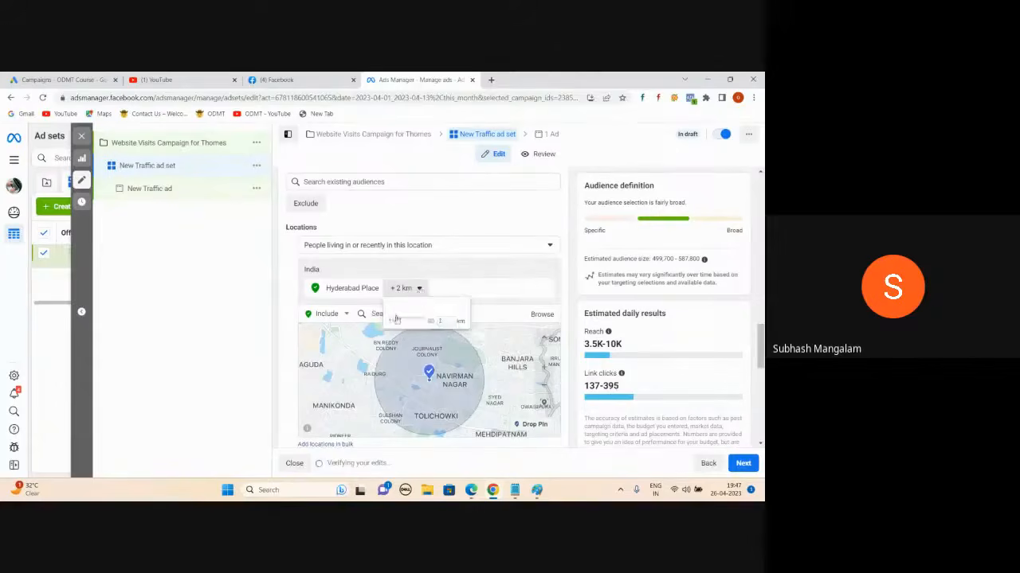
{"action": "left_click_drag", "start_coordinate": [396, 319], "coordinate": [410, 321]}
{"action": "left_click", "coordinate": [590, 467]}
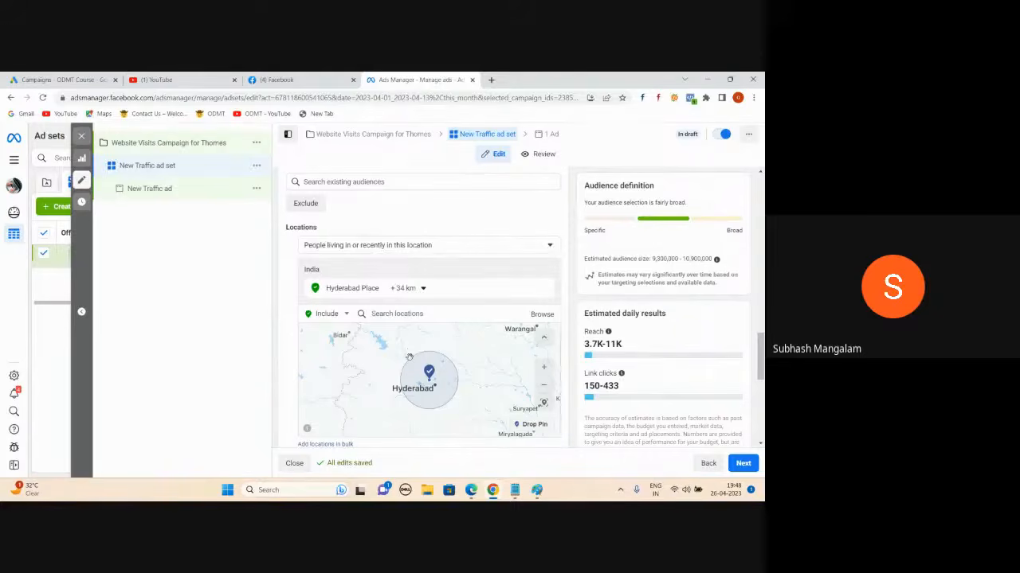
- Try 'People living in this location', revert to 'living in or recently', and reopen the choices
{"action": "left_click", "coordinate": [549, 248]}
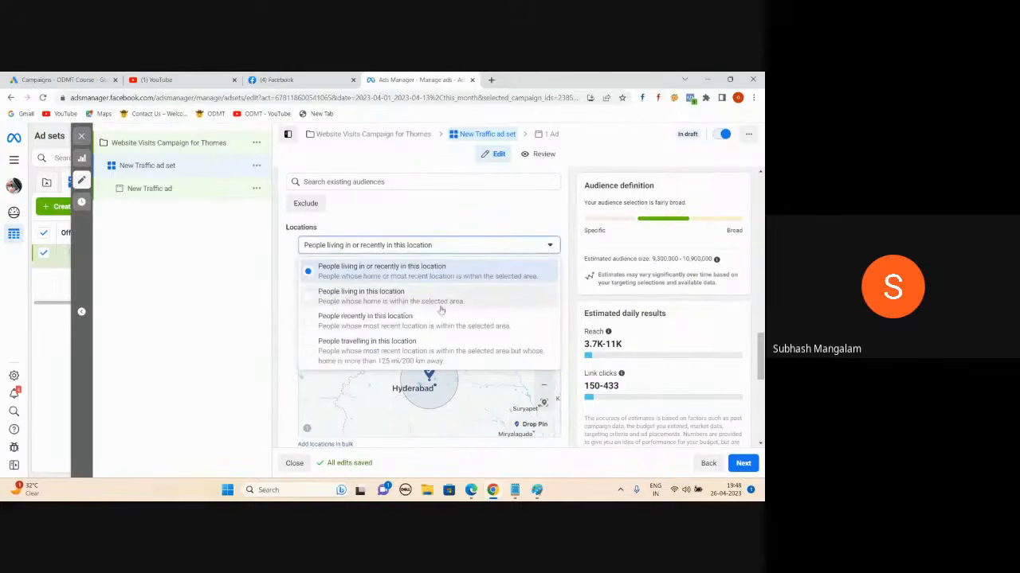
{"action": "left_click", "coordinate": [316, 301]}
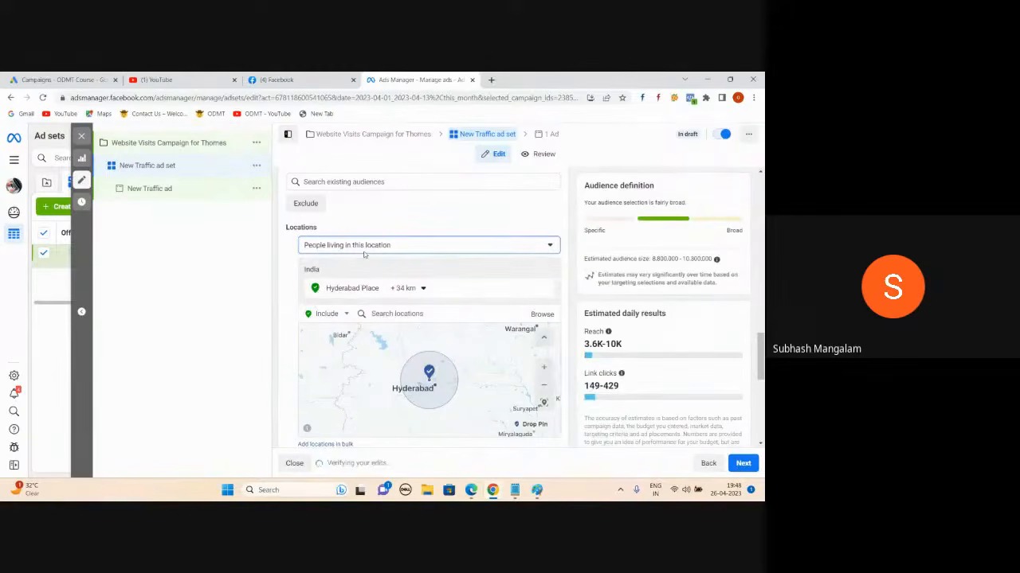
{"action": "left_click", "coordinate": [364, 254]}
{"action": "left_click", "coordinate": [308, 271]}
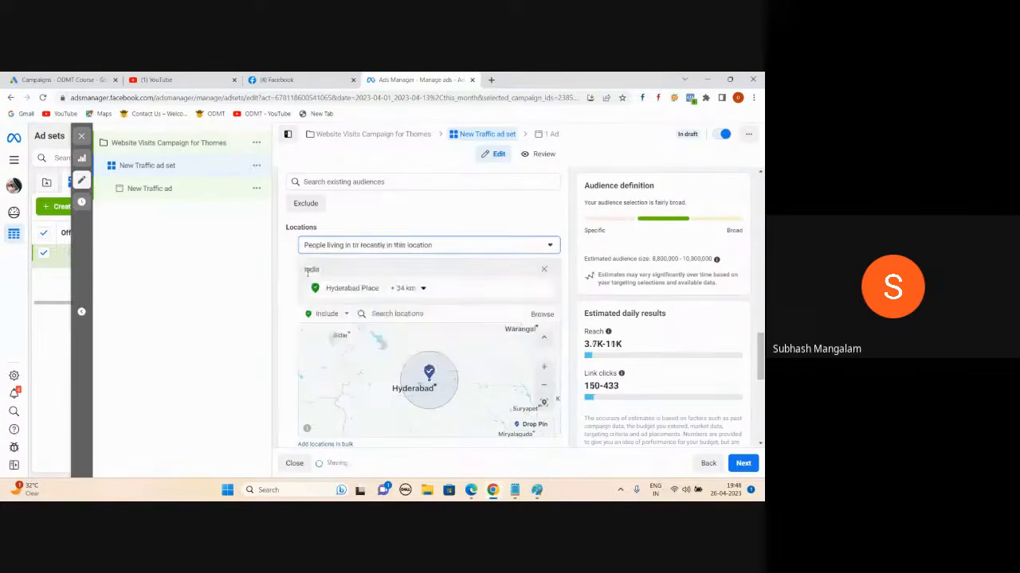
{"action": "left_click", "coordinate": [542, 247]}
{"action": "left_click", "coordinate": [542, 248]}
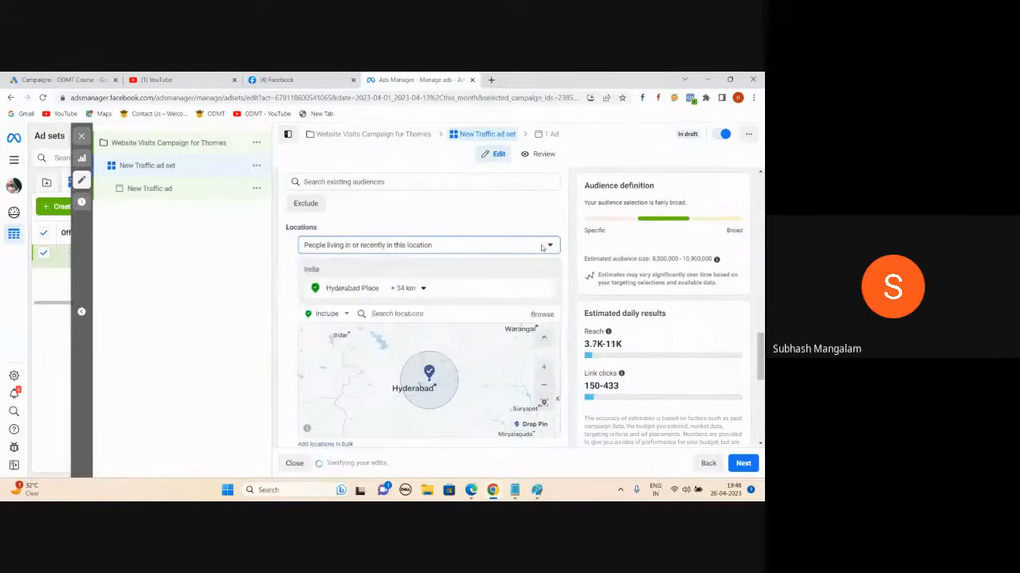
{"action": "left_click", "coordinate": [541, 248]}
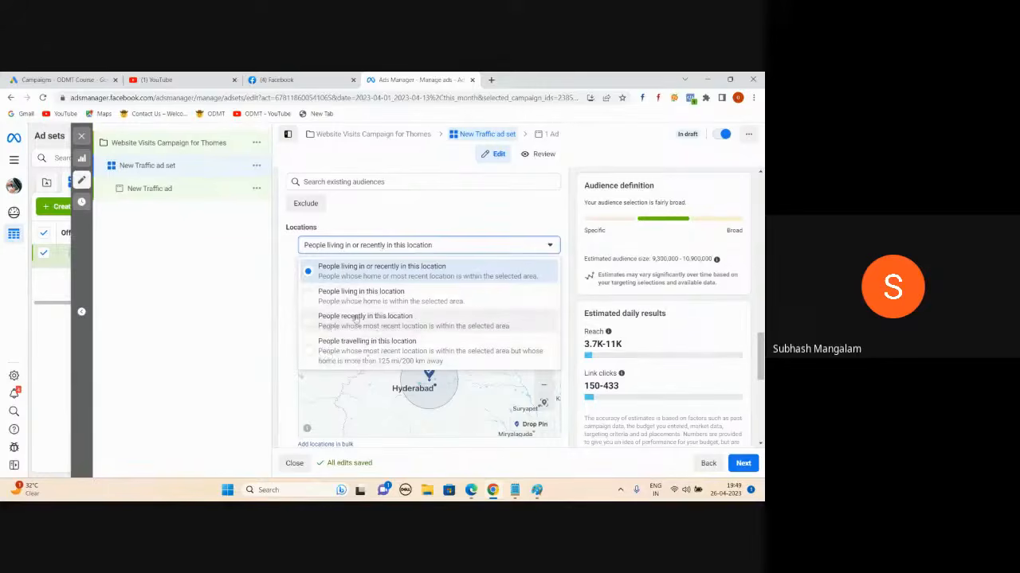
{"action": "mouse_move", "coordinate": [471, 490]}
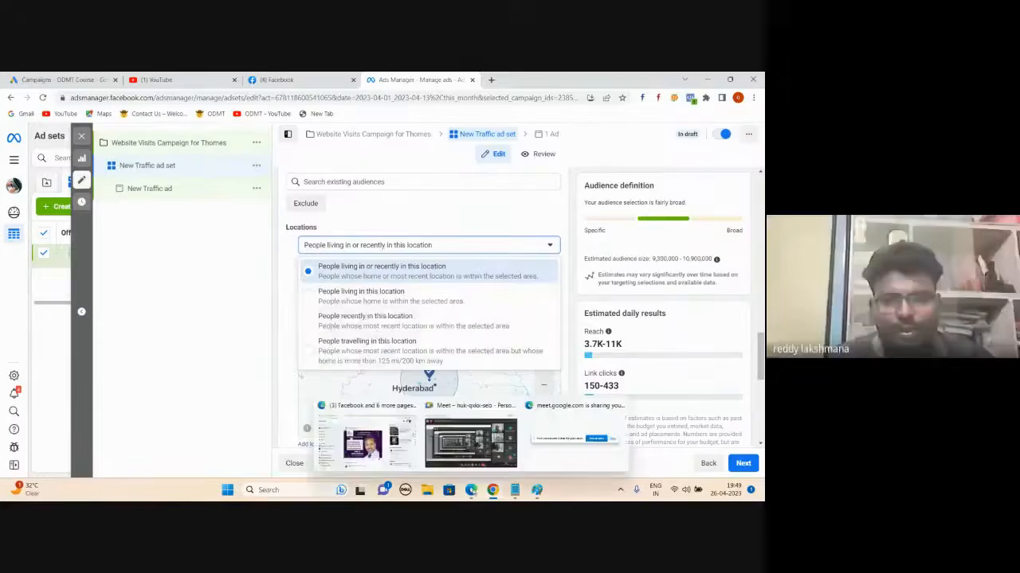
{"action": "left_click", "coordinate": [470, 442]}
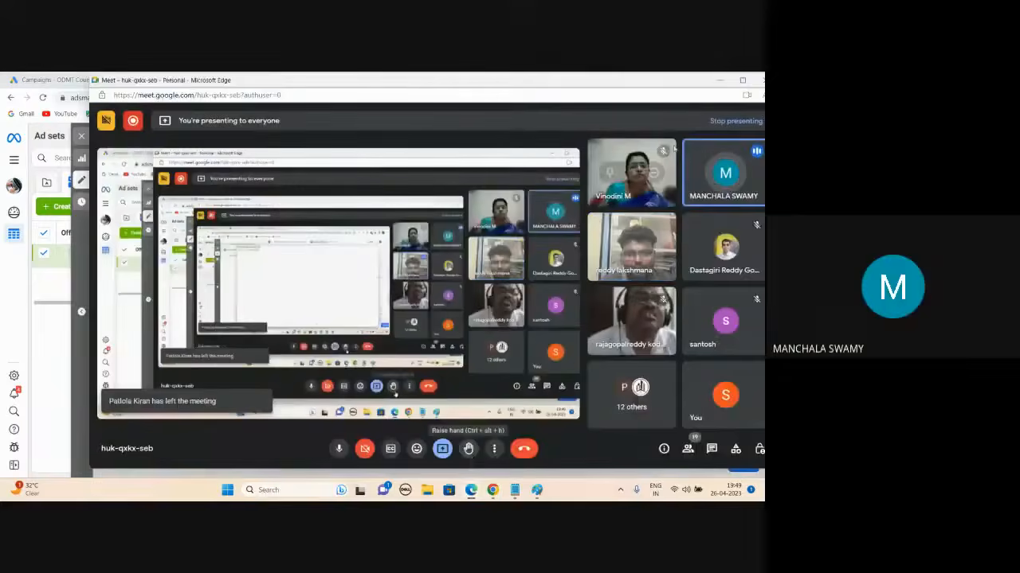
{"action": "left_click", "coordinate": [720, 82]}
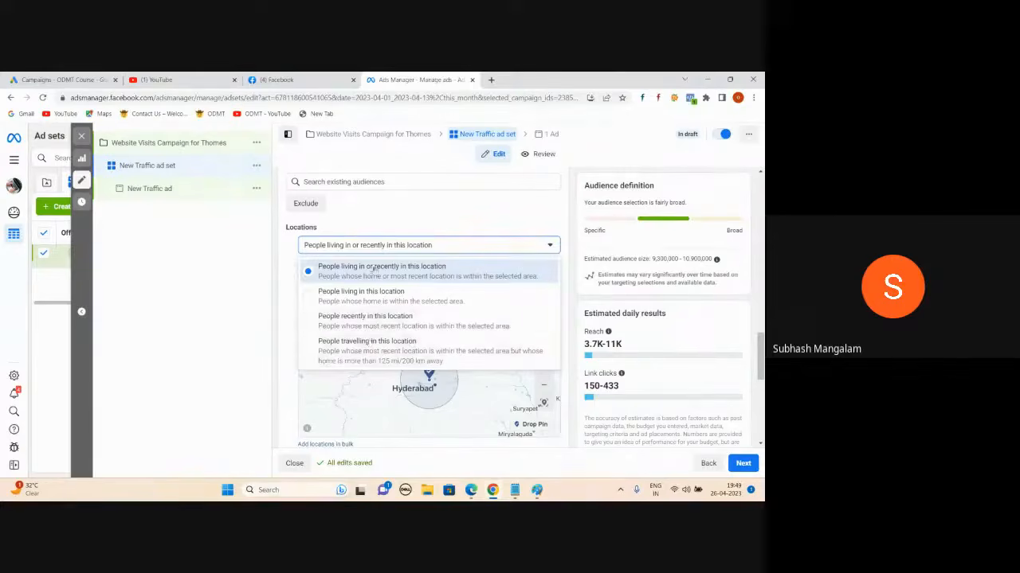
- Target only people living in Hyderabad, then bring the Google Meet meeting forward
{"action": "left_click", "coordinate": [310, 298]}
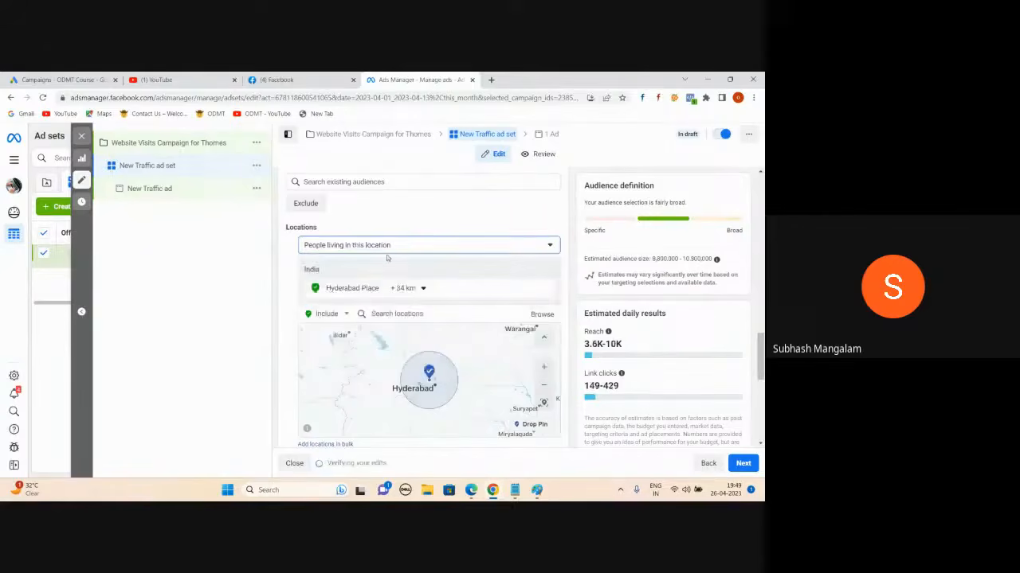
{"action": "mouse_move", "coordinate": [471, 491]}
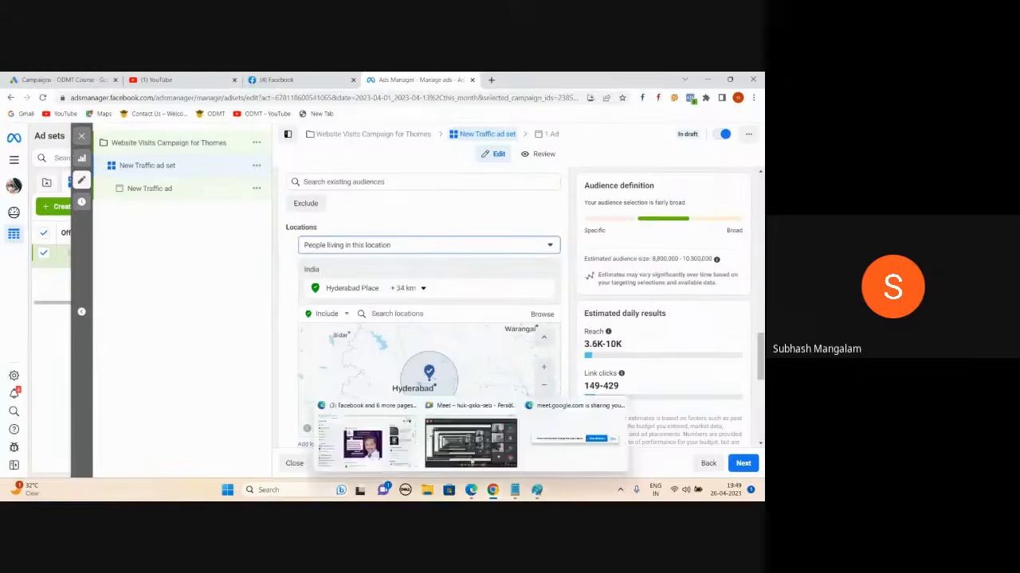
{"action": "left_click", "coordinate": [477, 443]}
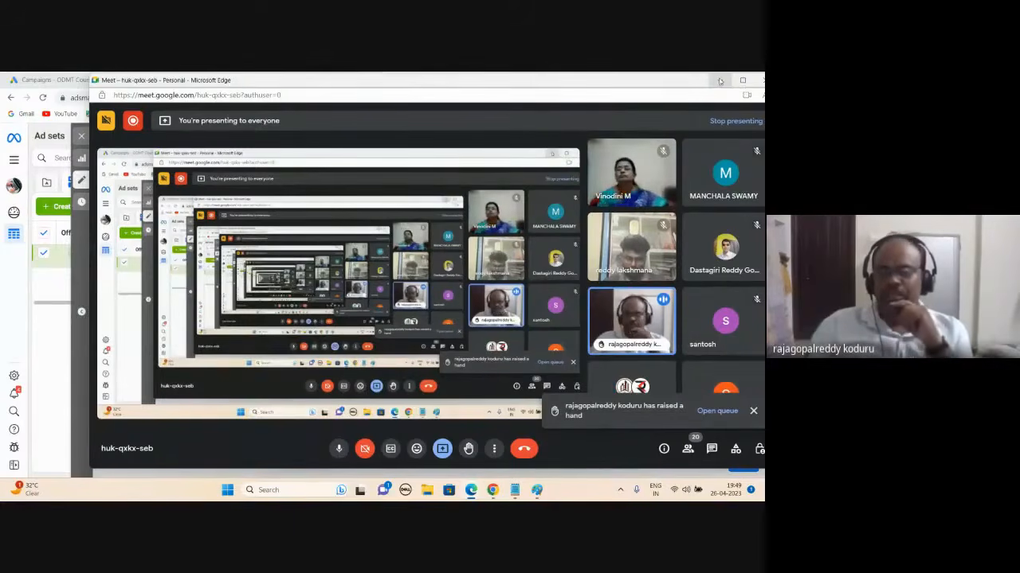
- Minimise the Google Meet window to return to the ad set form
{"action": "left_click", "coordinate": [719, 81]}
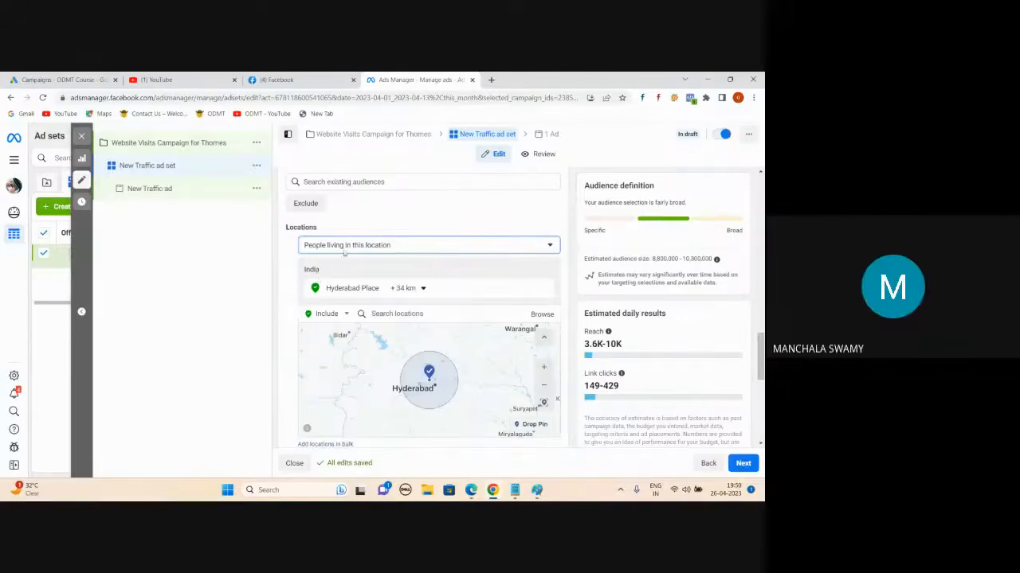
{"action": "scroll", "coordinate": [292, 317], "scroll_direction": "down", "scroll_amount": 2}
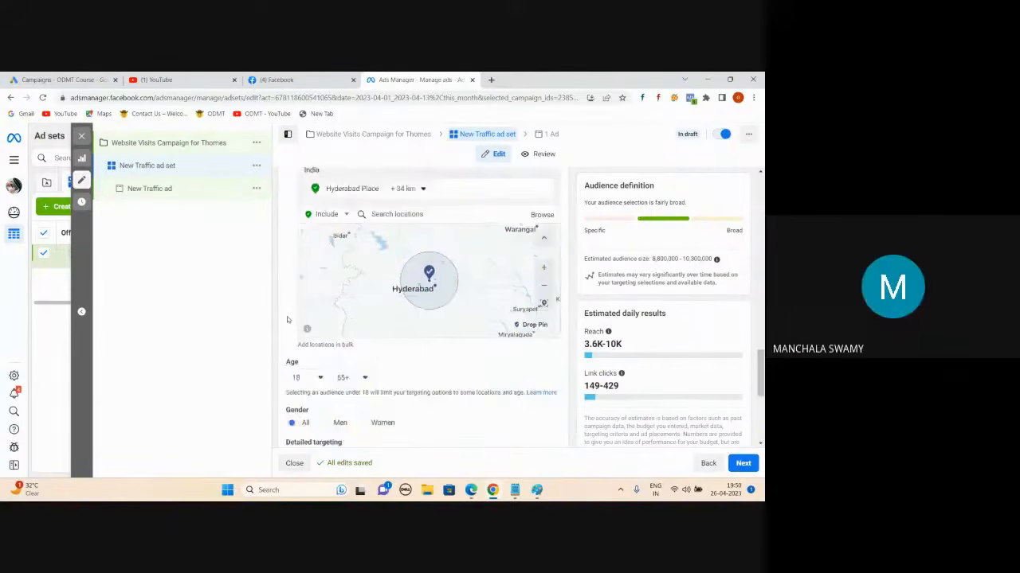
{"action": "scroll", "coordinate": [287, 320], "scroll_direction": "down", "scroll_amount": 1}
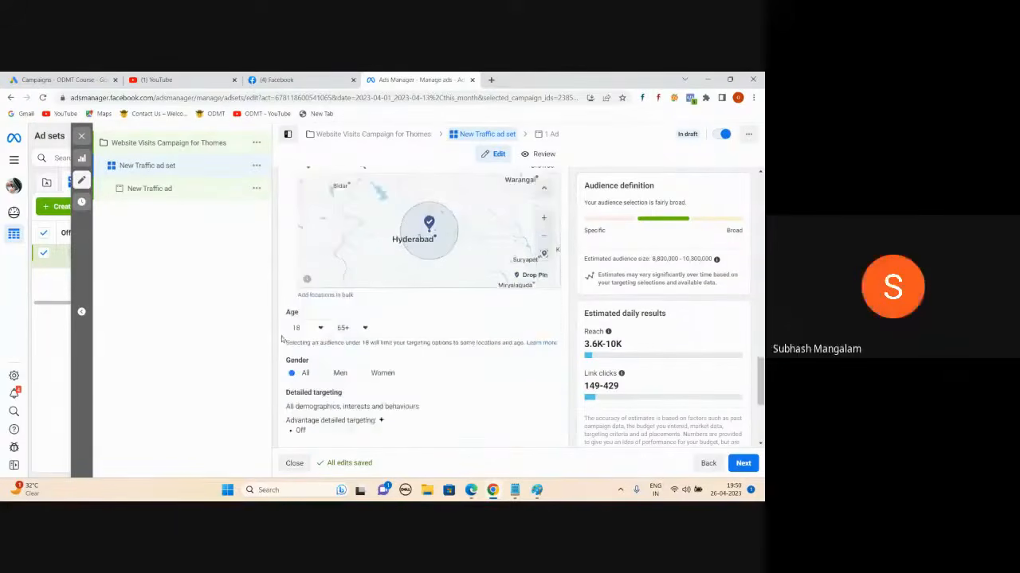
{"action": "left_click", "coordinate": [321, 328]}
{"action": "scroll", "coordinate": [315, 403], "scroll_direction": "down", "scroll_amount": 4}
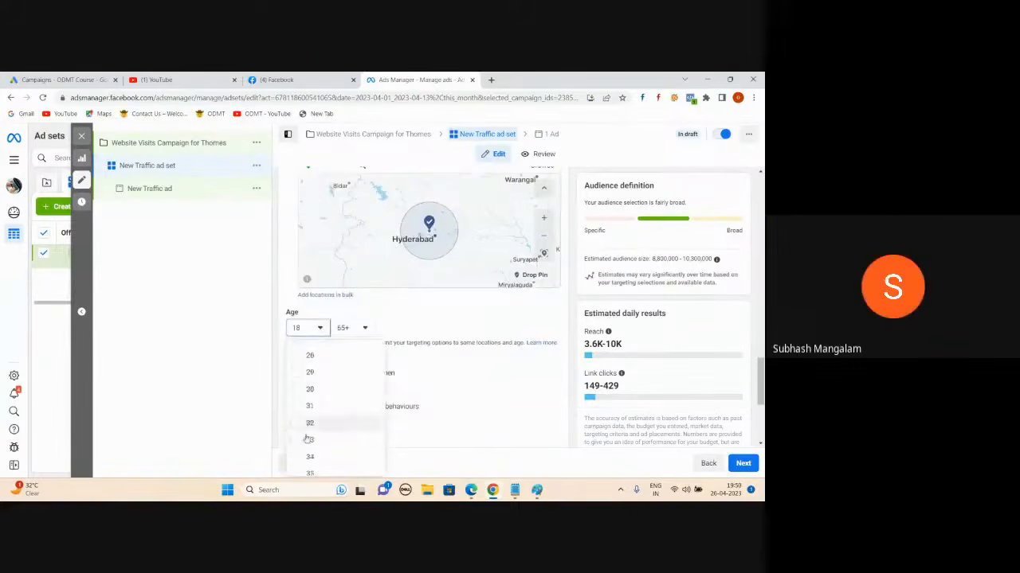
{"action": "left_click", "coordinate": [351, 327]}
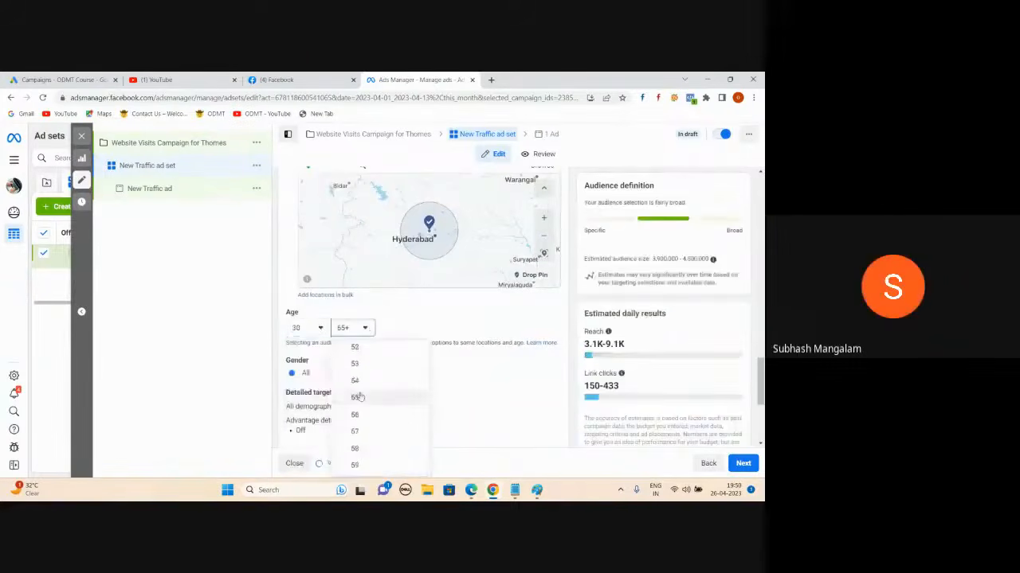
{"action": "left_click", "coordinate": [351, 400]}
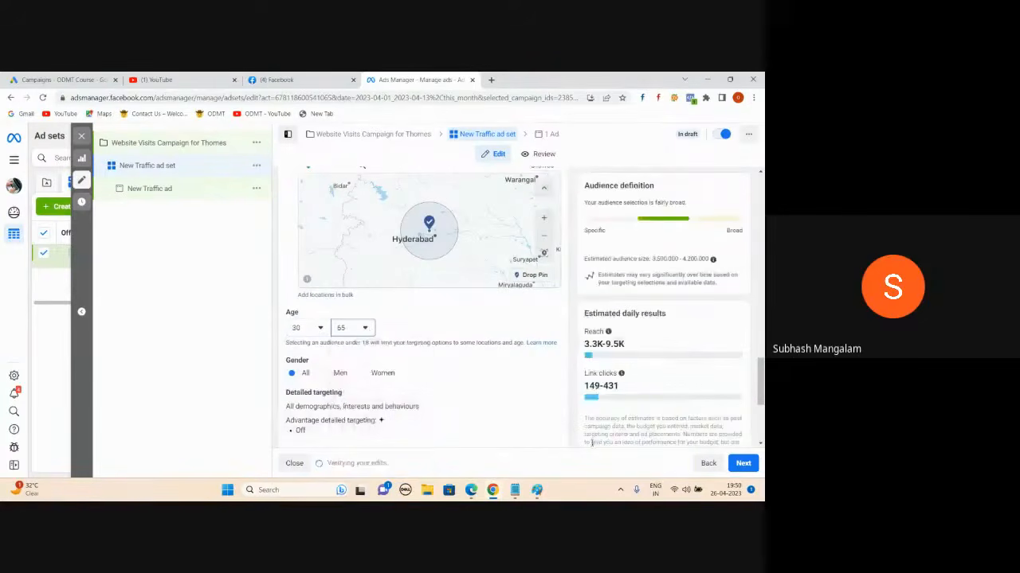
{"action": "left_click", "coordinate": [335, 373]}
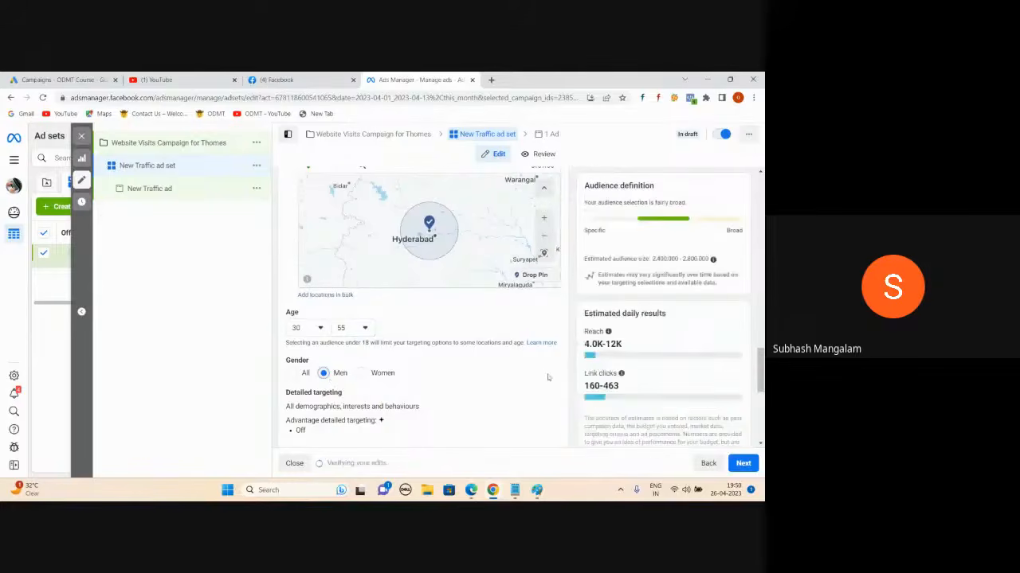
{"action": "scroll", "coordinate": [546, 374], "scroll_direction": "down", "scroll_amount": 2}
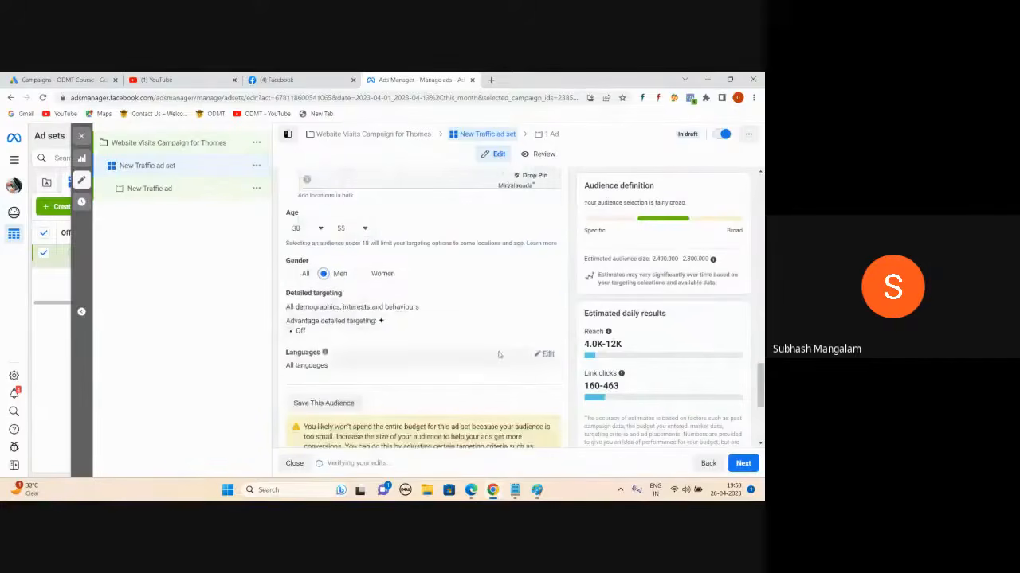
{"action": "scroll", "coordinate": [494, 350], "scroll_direction": "up", "scroll_amount": 3}
{"action": "scroll", "coordinate": [488, 349], "scroll_direction": "up", "scroll_amount": 1}
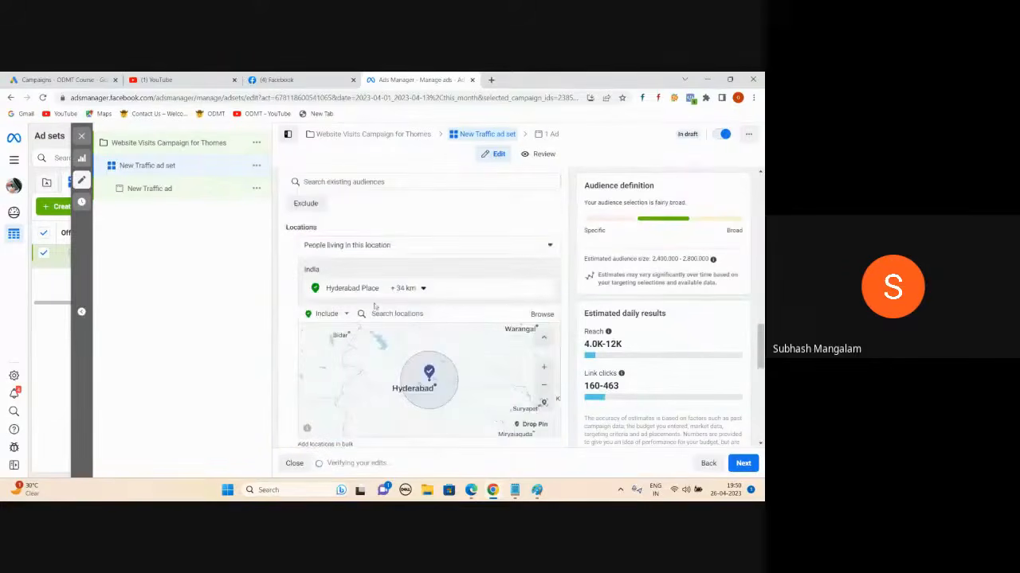
{"action": "scroll", "coordinate": [404, 326], "scroll_direction": "down", "scroll_amount": 2}
{"action": "scroll", "coordinate": [406, 322], "scroll_direction": "down", "scroll_amount": 3}
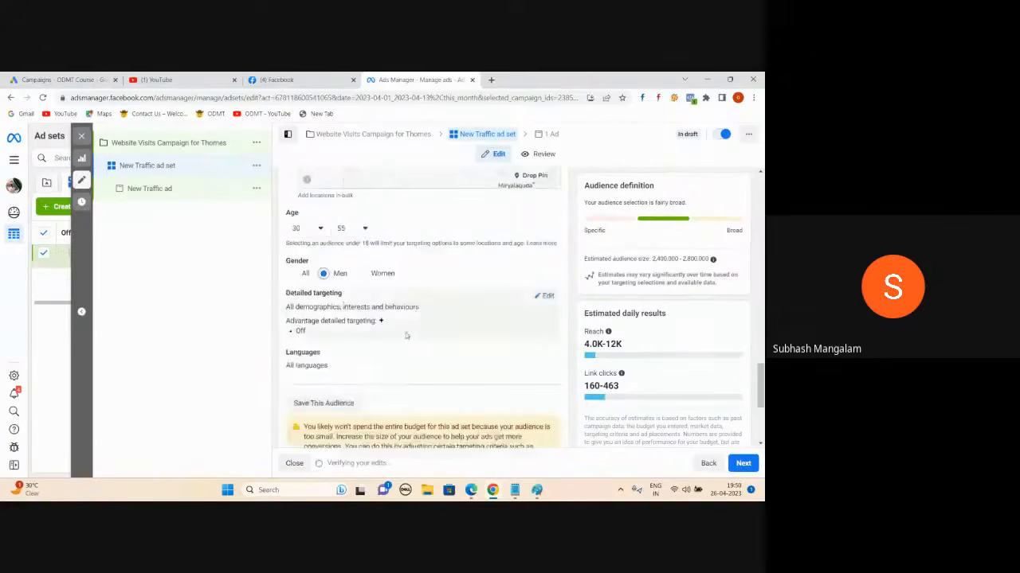
{"action": "scroll", "coordinate": [327, 323], "scroll_direction": "up", "scroll_amount": 3}
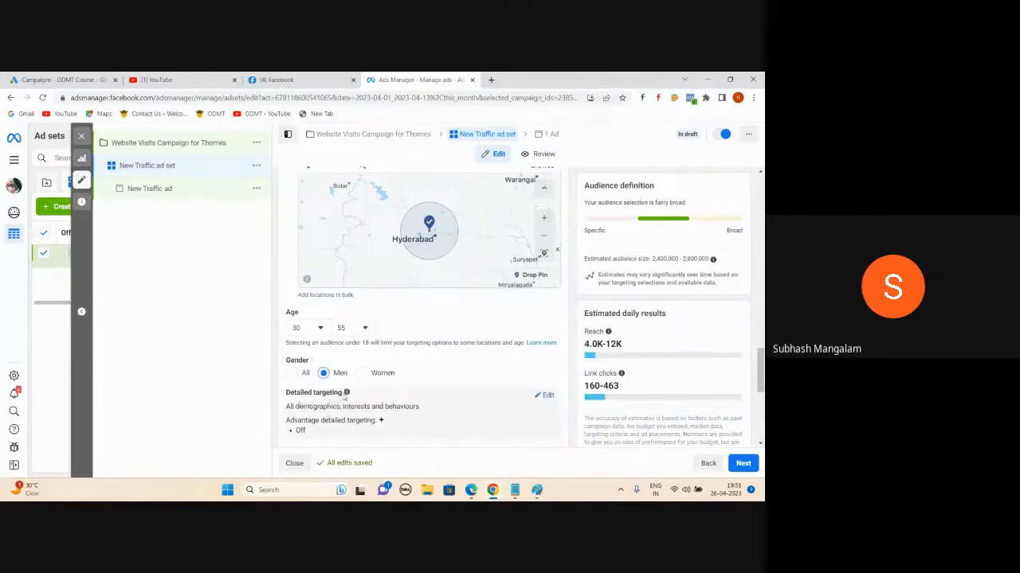
- Search detailed targeting for 'real estate' and review the suggestions without adding any
{"action": "scroll", "coordinate": [342, 396], "scroll_direction": "down", "scroll_amount": 1}
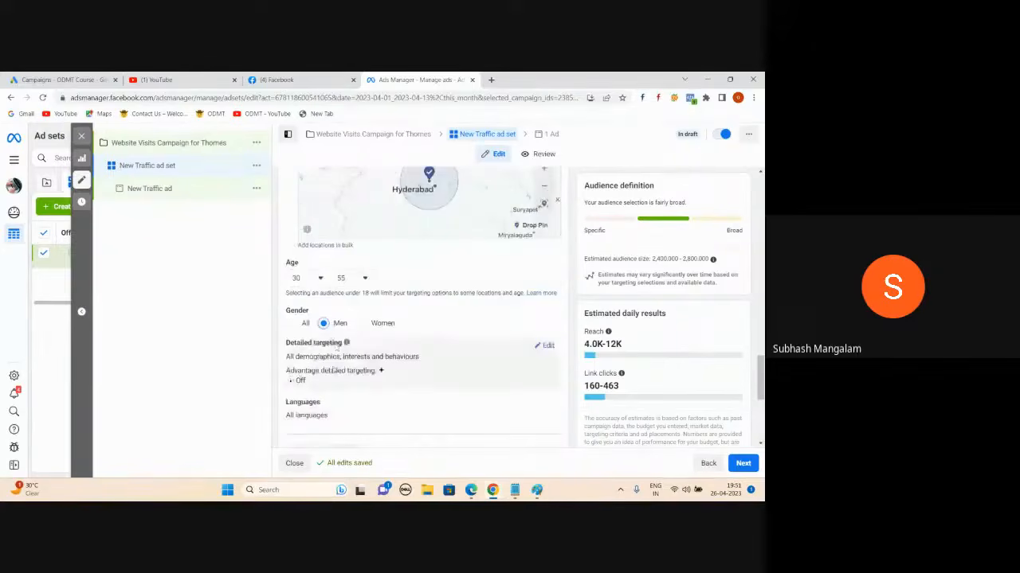
{"action": "left_click", "coordinate": [547, 348]}
{"action": "scroll", "coordinate": [446, 334], "scroll_direction": "down", "scroll_amount": 1}
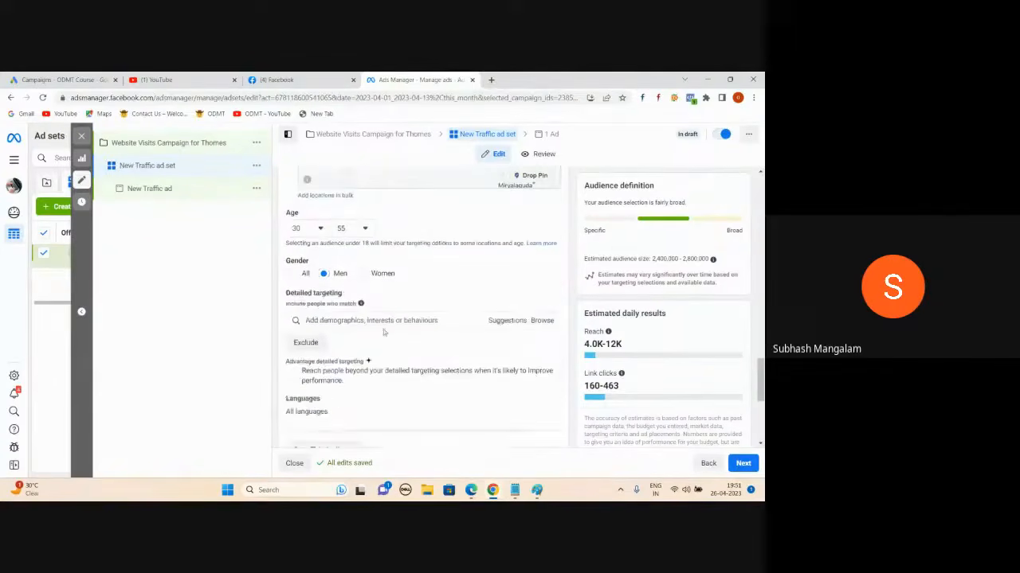
{"action": "left_click", "coordinate": [366, 320]}
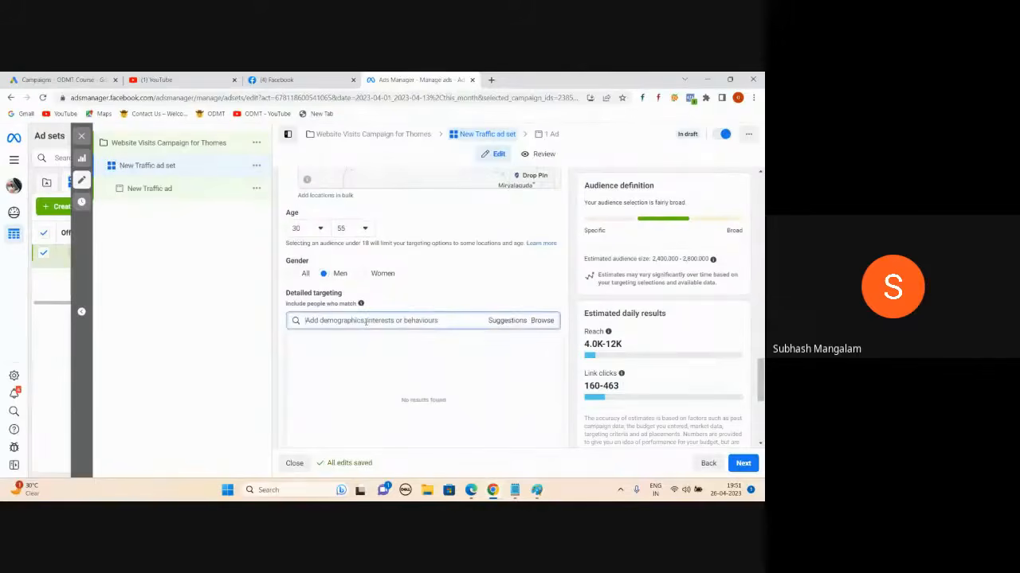
{"action": "type", "text": "real estate"}
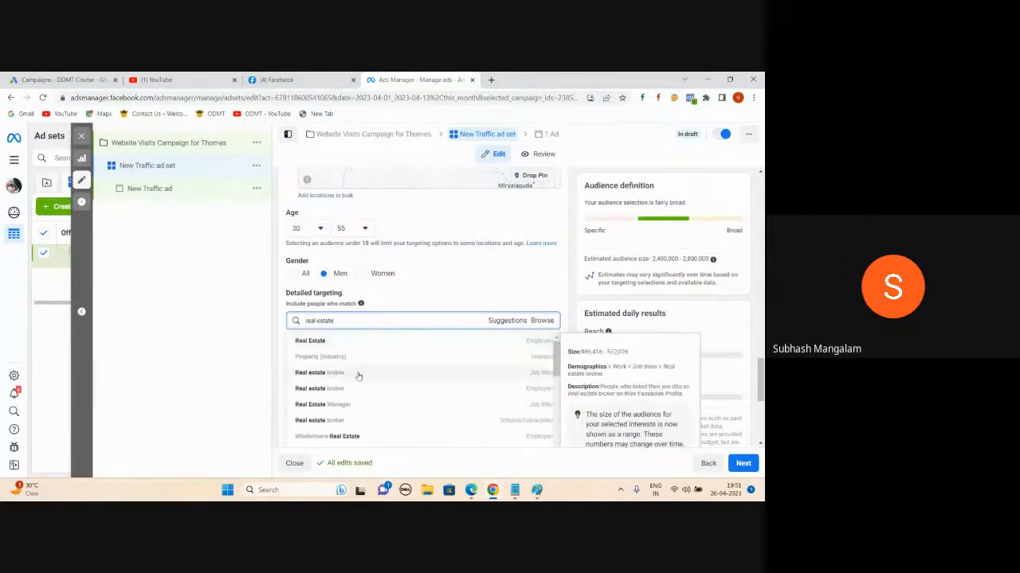
{"action": "scroll", "coordinate": [349, 404], "scroll_direction": "down", "scroll_amount": 1}
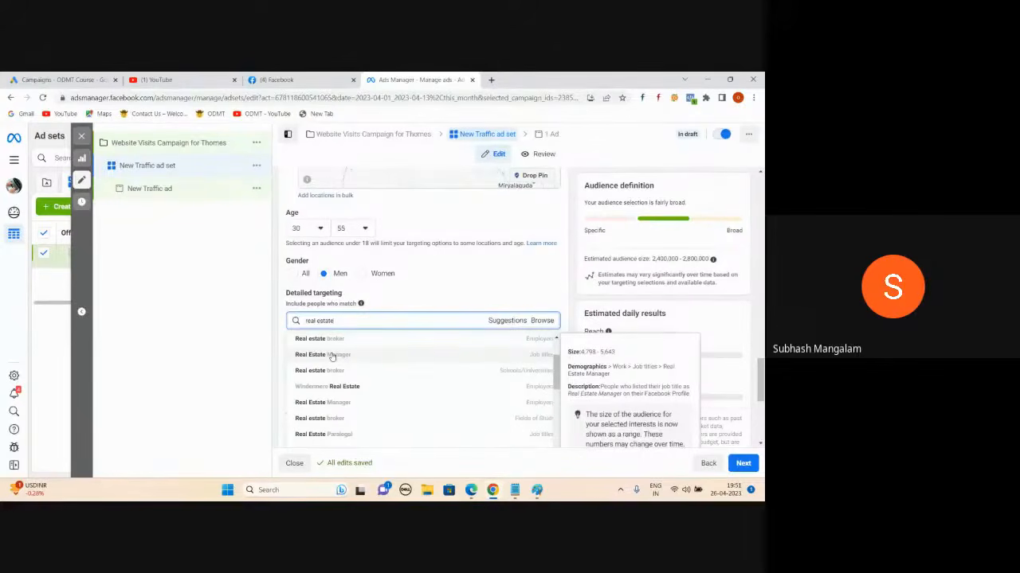
{"action": "scroll", "coordinate": [375, 344], "scroll_direction": "down", "scroll_amount": 3}
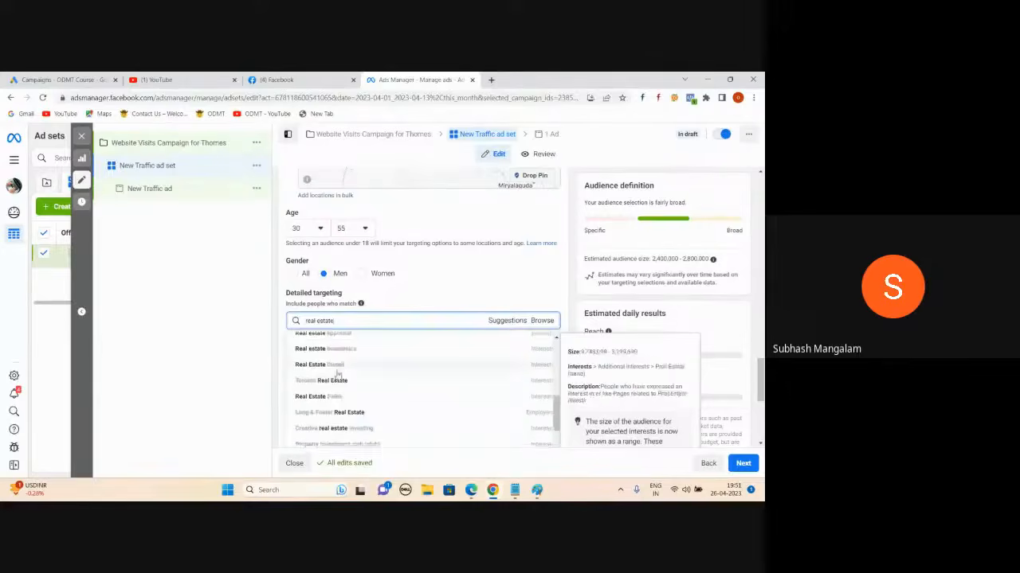
{"action": "left_click", "coordinate": [244, 341]}
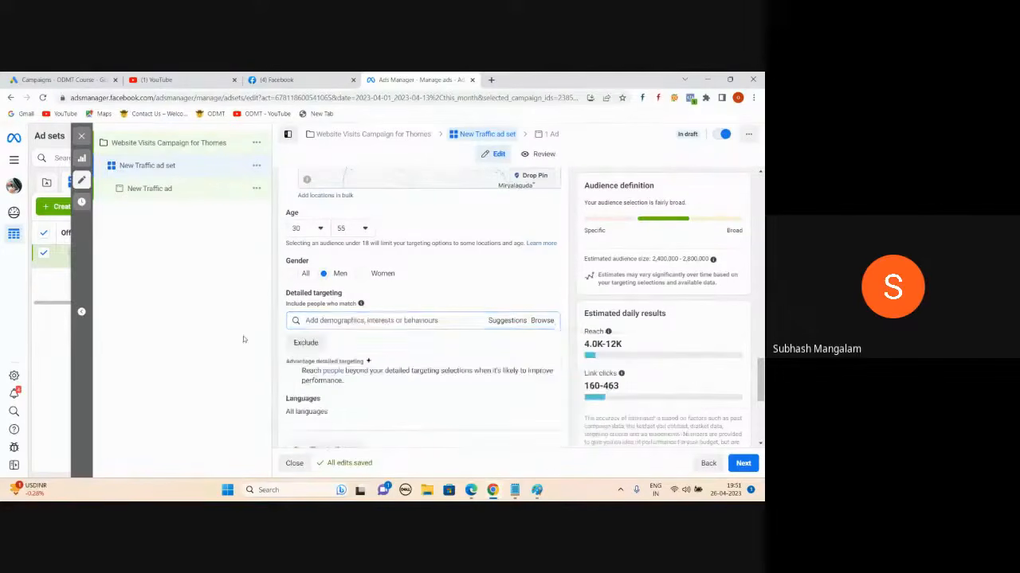
{"action": "left_click", "coordinate": [358, 322]}
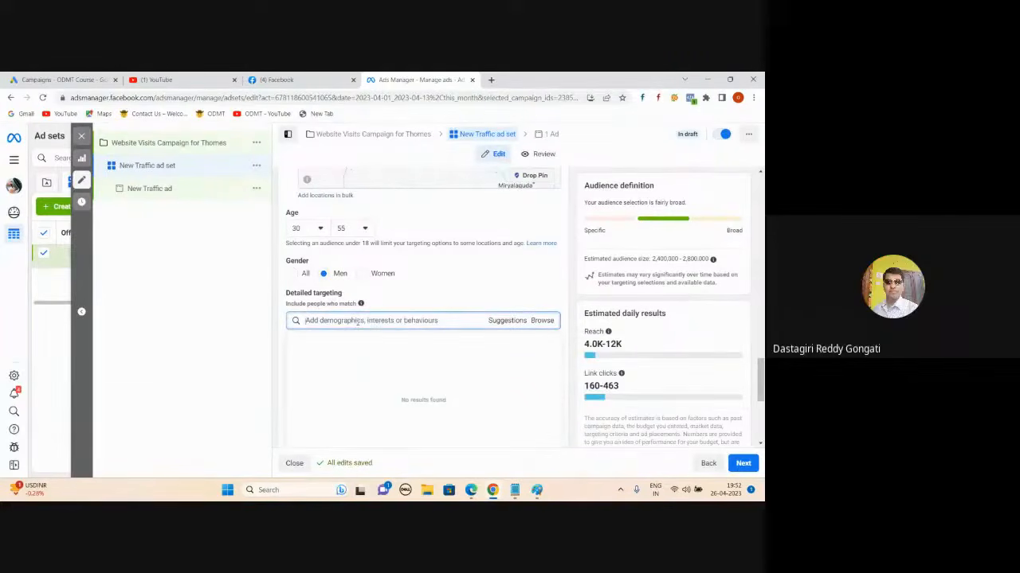
{"action": "mouse_move", "coordinate": [471, 487]}
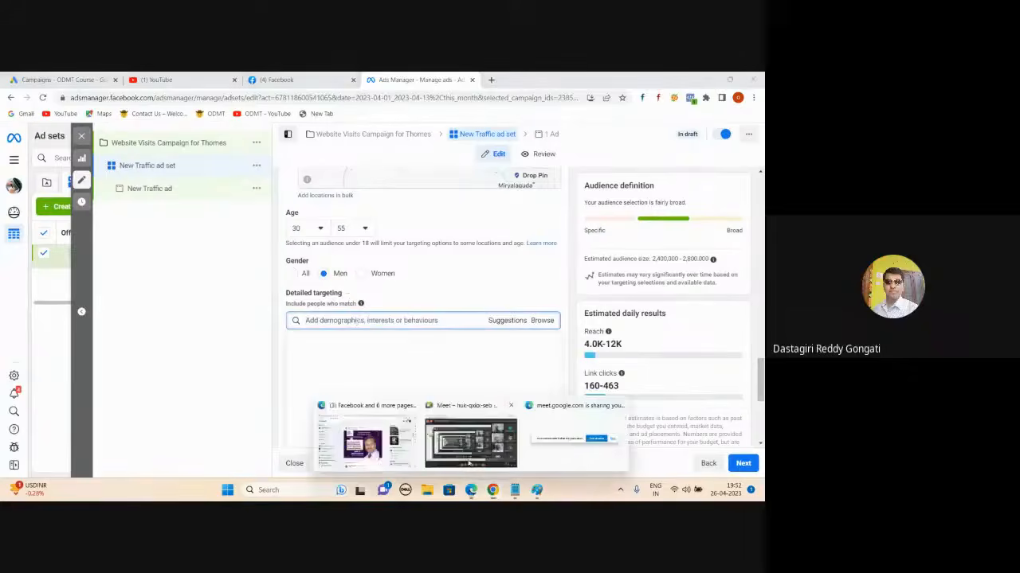
{"action": "left_click", "coordinate": [470, 446]}
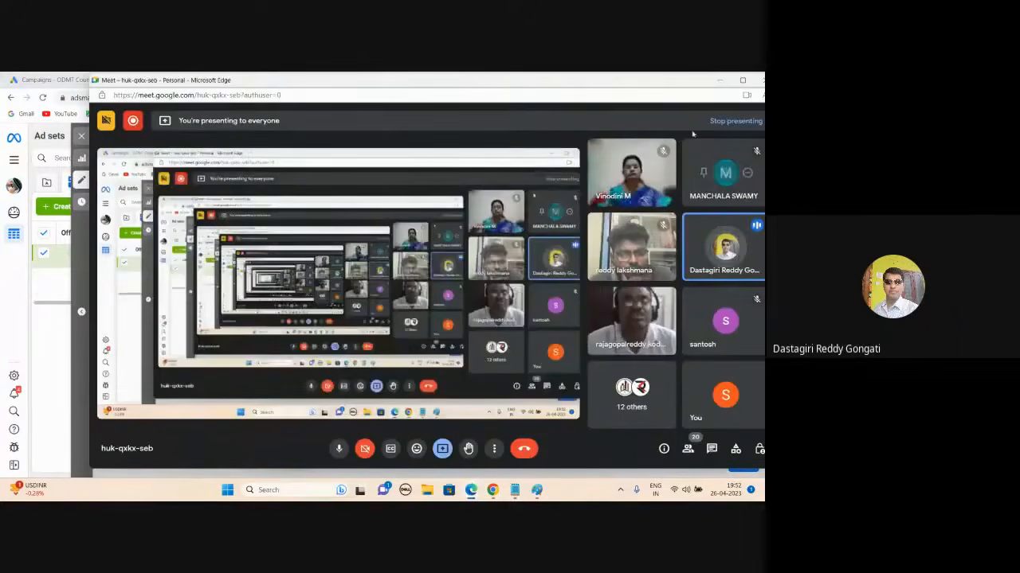
{"action": "key", "text": "alt+Tab"}
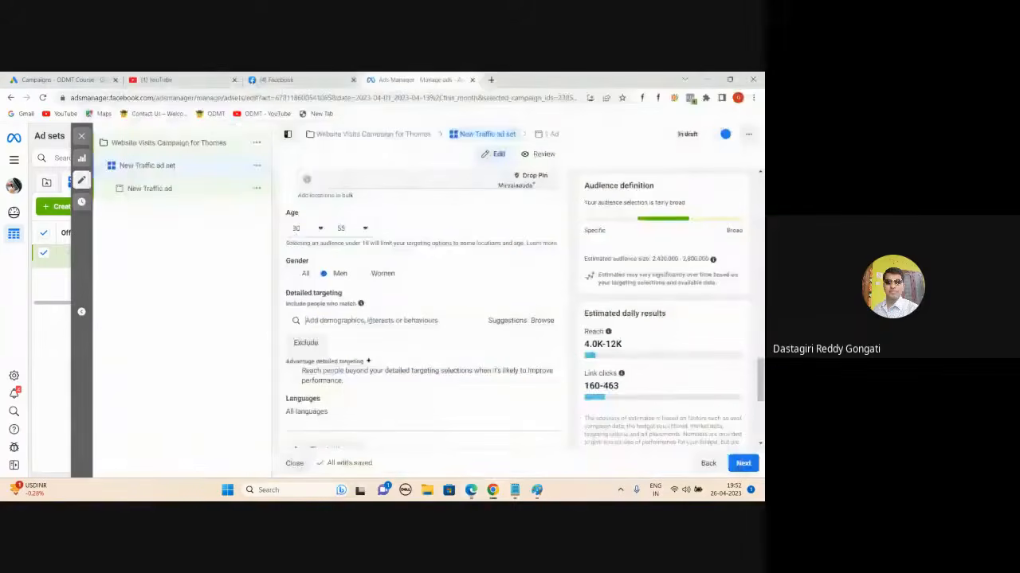
{"action": "left_click", "coordinate": [368, 320]}
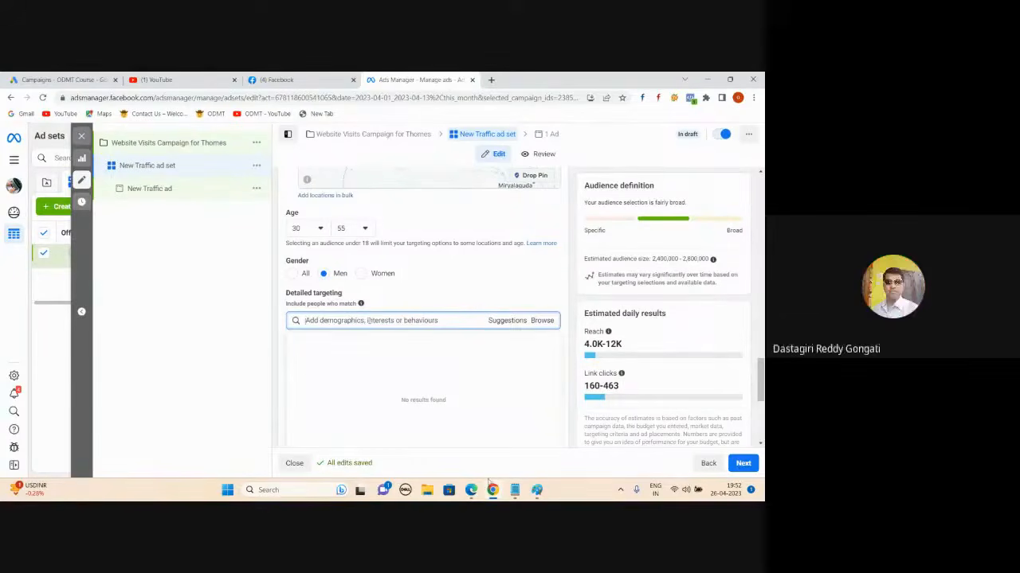
{"action": "mouse_move", "coordinate": [491, 484]}
{"action": "left_click", "coordinate": [478, 454]}
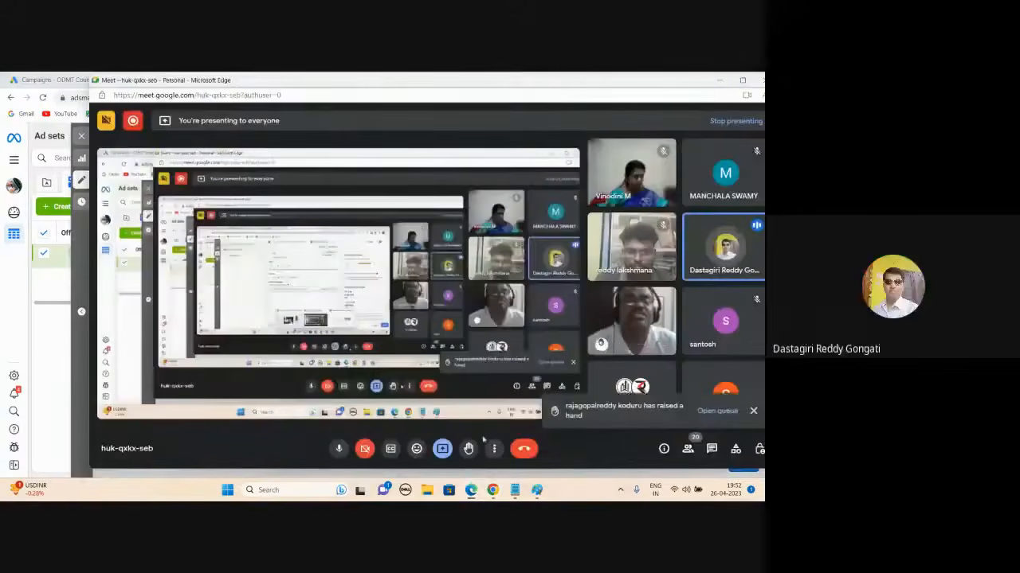
{"action": "left_click", "coordinate": [714, 82]}
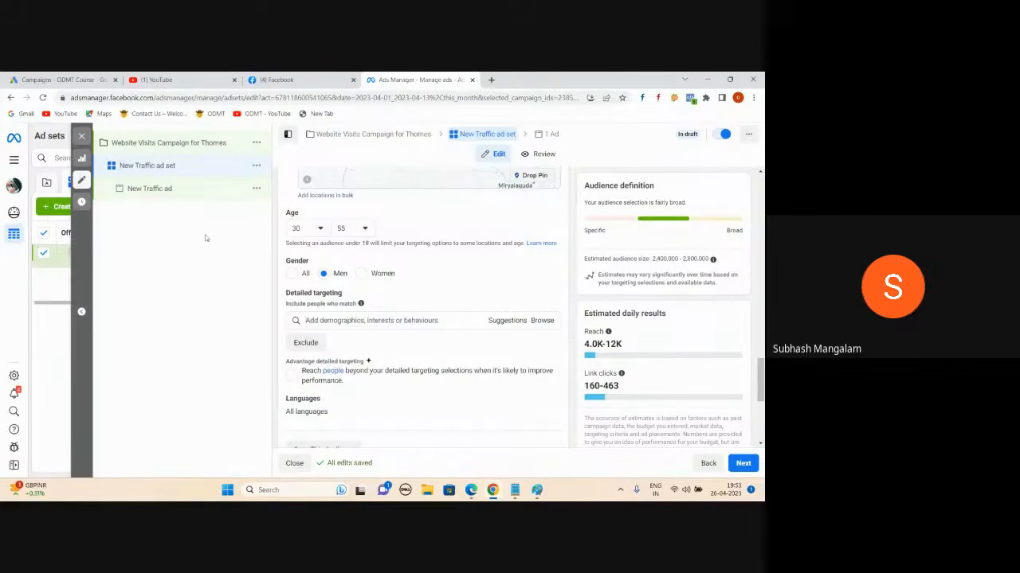
- Compare the Women-only estimate, switch gender back to Men, and browse detailed targeting categories
{"action": "left_click", "coordinate": [361, 275]}
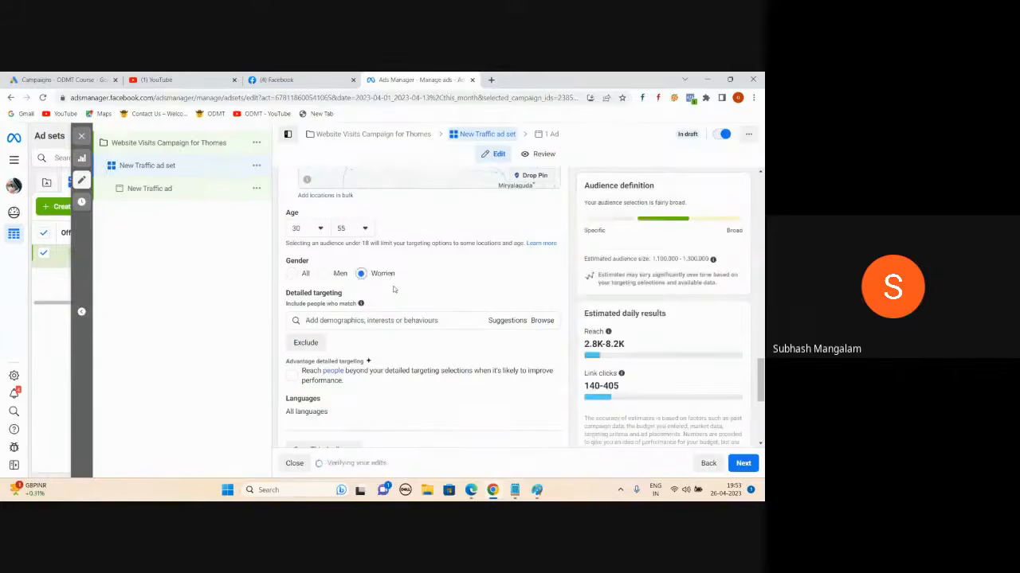
{"action": "left_click", "coordinate": [324, 276]}
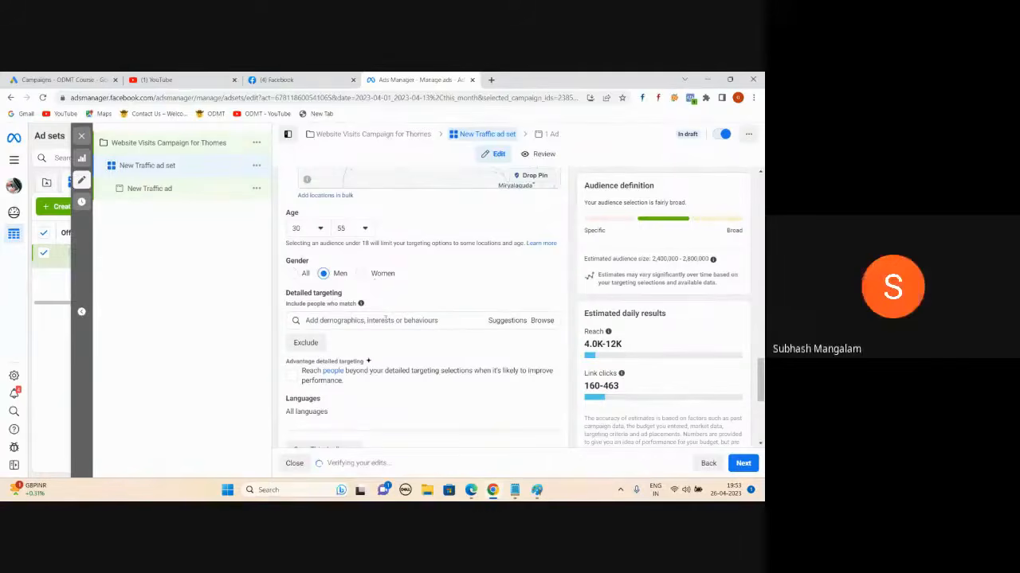
{"action": "left_click", "coordinate": [539, 321]}
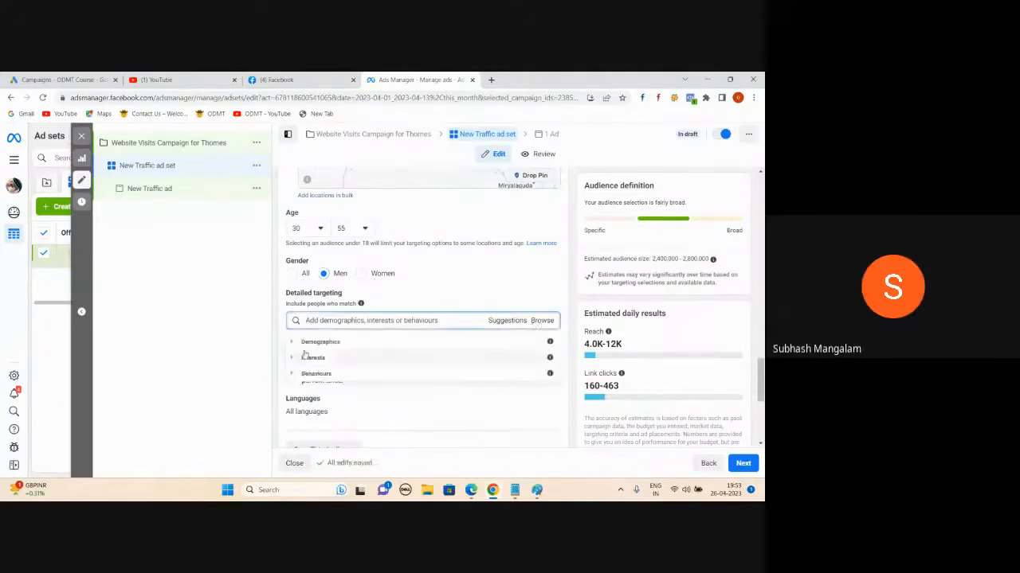
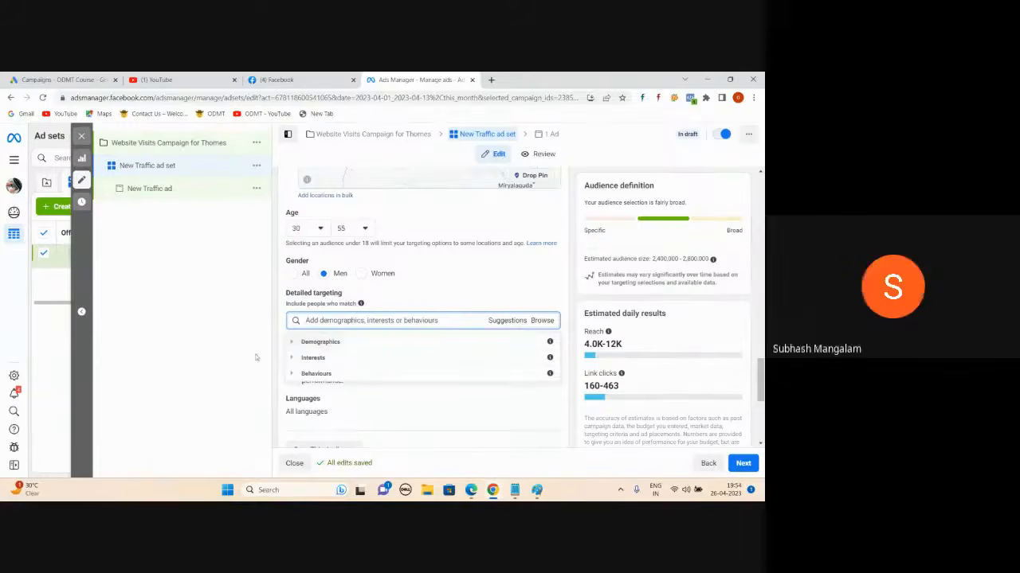
- Search detailed targeting for 'doctors', review the results, then clear the search
{"action": "left_click", "coordinate": [256, 321]}
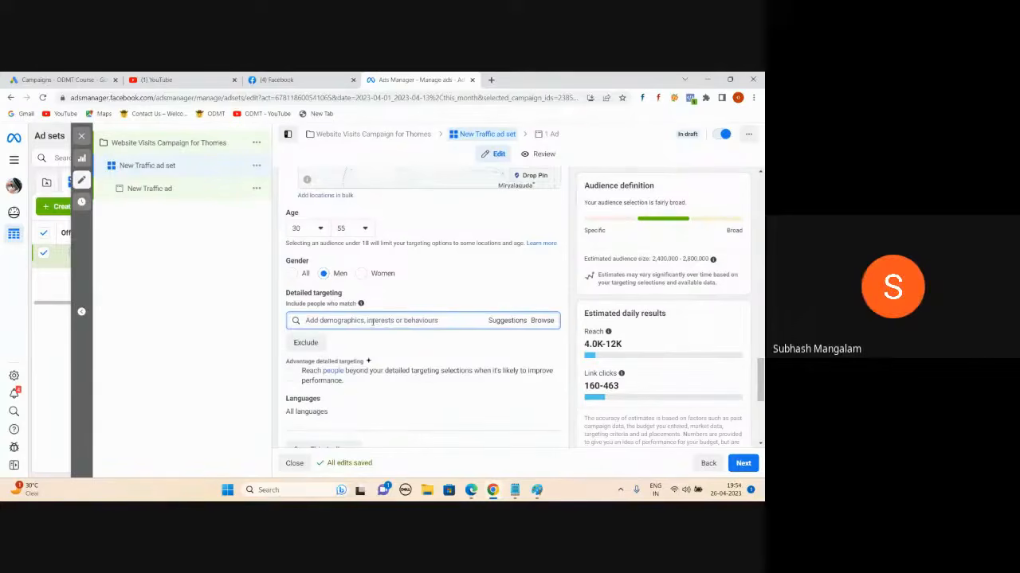
{"action": "type", "text": "doctors"}
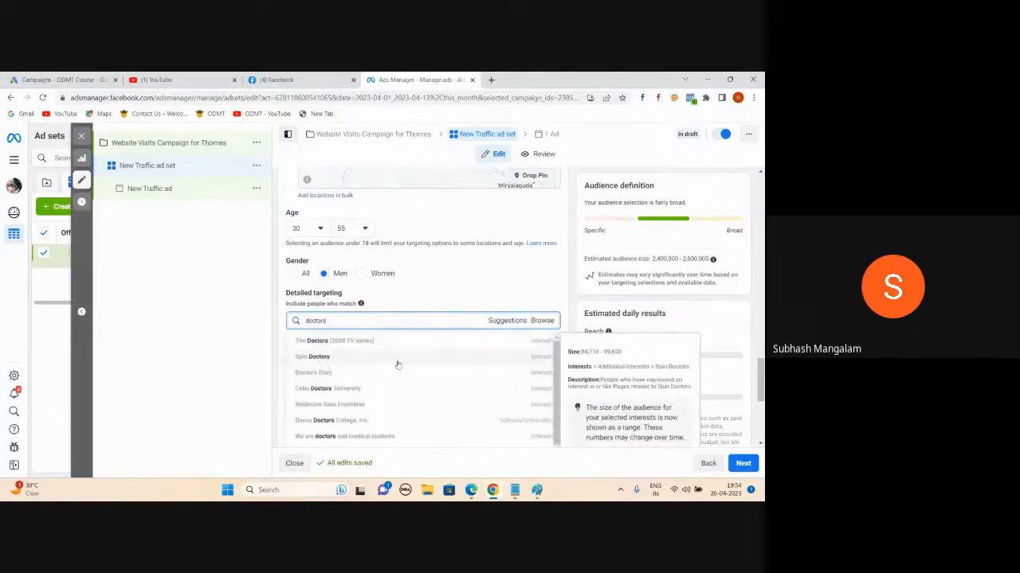
{"action": "scroll", "coordinate": [397, 364], "scroll_direction": "down", "scroll_amount": 1}
{"action": "scroll", "coordinate": [398, 364], "scroll_direction": "down", "scroll_amount": 1}
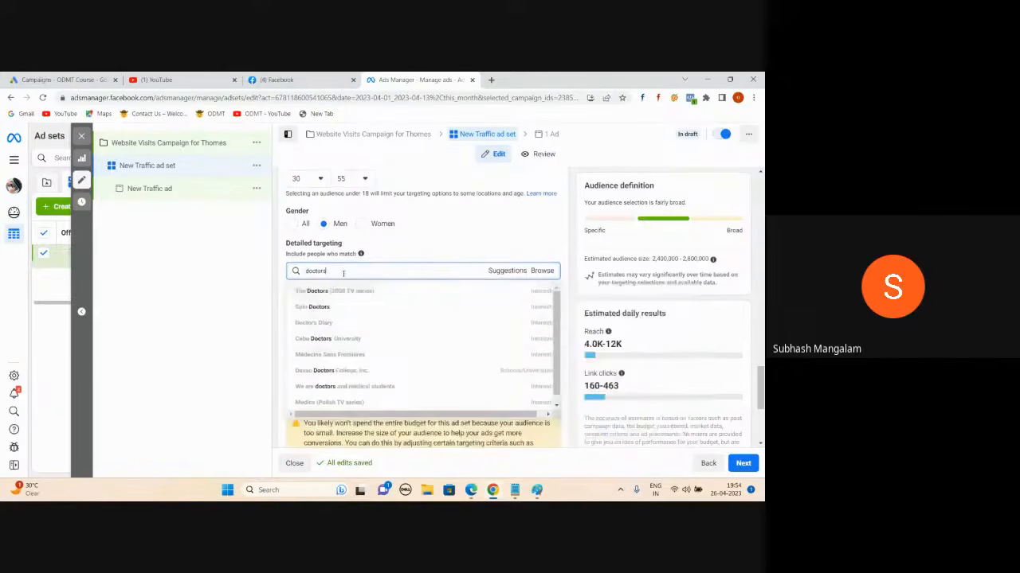
{"action": "key", "text": "BackSpace"}
{"action": "key", "text": "BackSpace"}
{"action": "key", "text": "BackSpace"}
{"action": "key", "text": "BackSpace"}
{"action": "key", "text": "BackSpace"}
{"action": "key", "text": "BackSpace"}
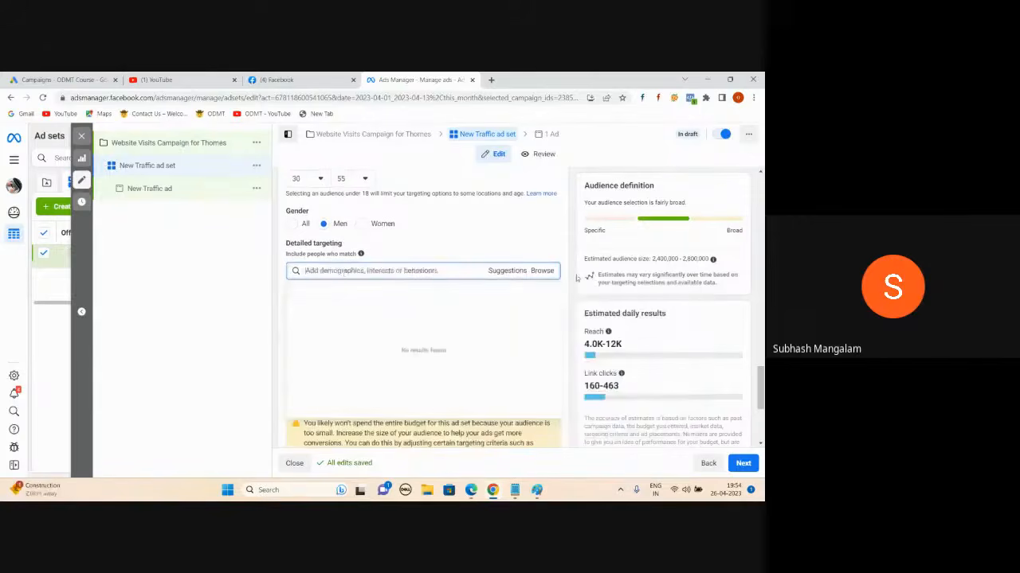
- Browse Demographics > Education > Education level options, then collapse the Education branch
{"action": "left_click", "coordinate": [544, 272]}
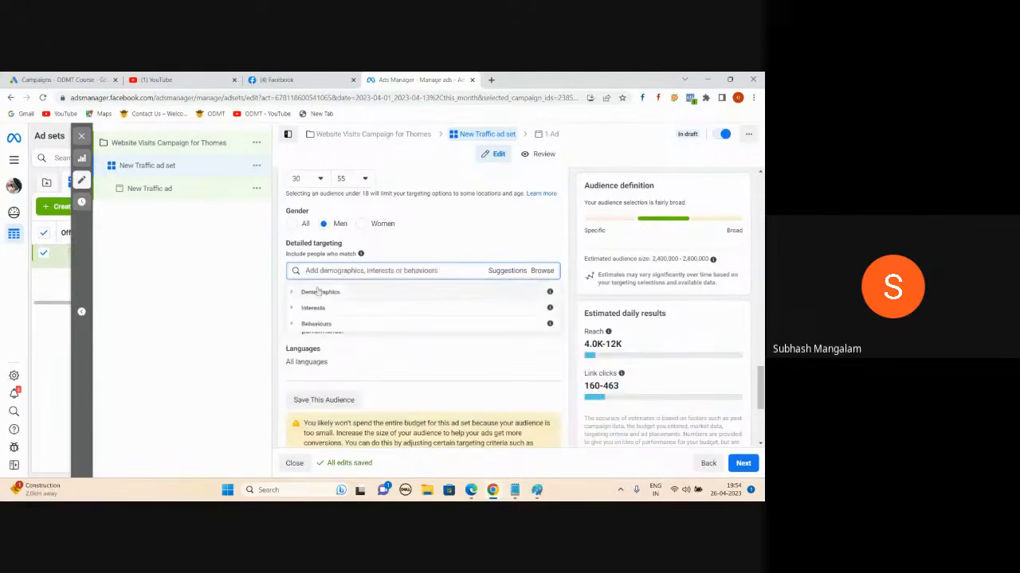
{"action": "left_click", "coordinate": [292, 293]}
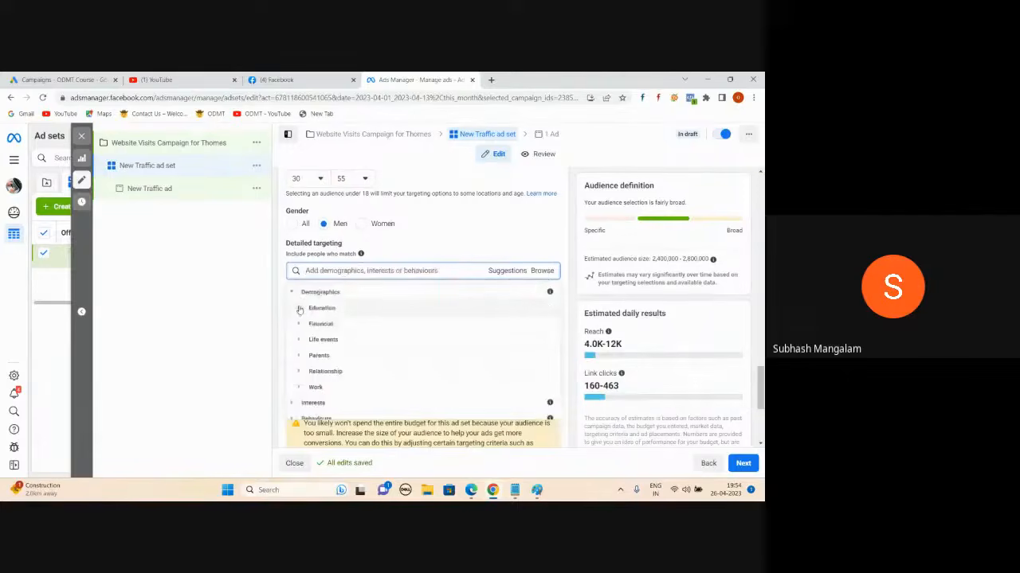
{"action": "left_click", "coordinate": [299, 308]}
{"action": "left_click", "coordinate": [303, 309]}
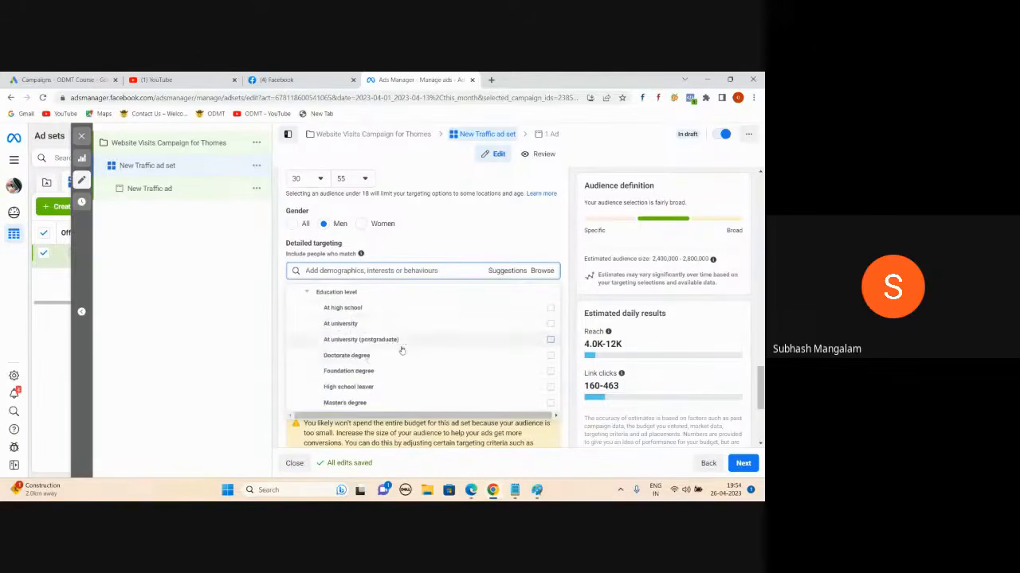
{"action": "scroll", "coordinate": [402, 348], "scroll_direction": "down", "scroll_amount": 1}
{"action": "mouse_move", "coordinate": [372, 354]}
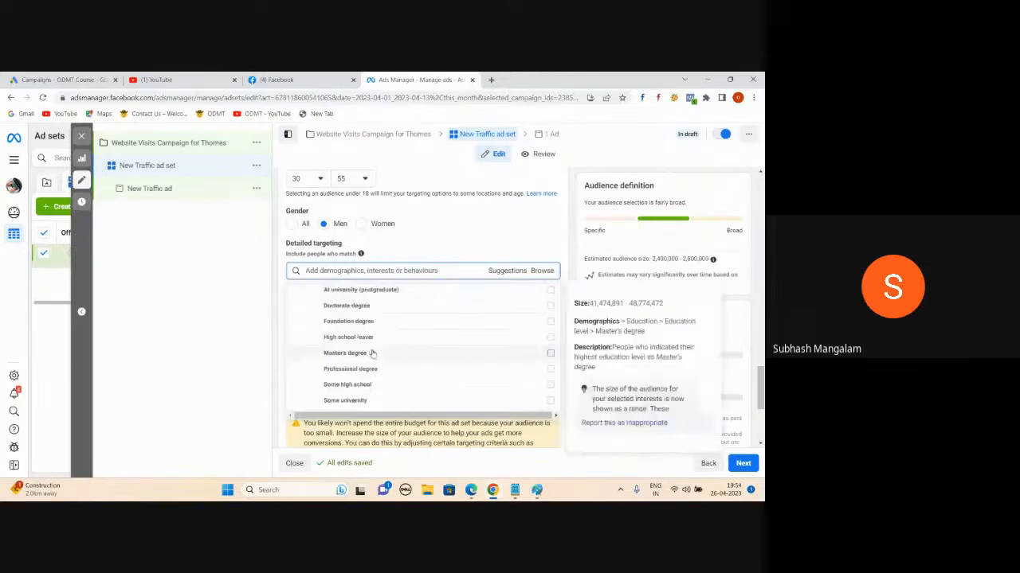
{"action": "scroll", "coordinate": [392, 348], "scroll_direction": "up", "scroll_amount": 2}
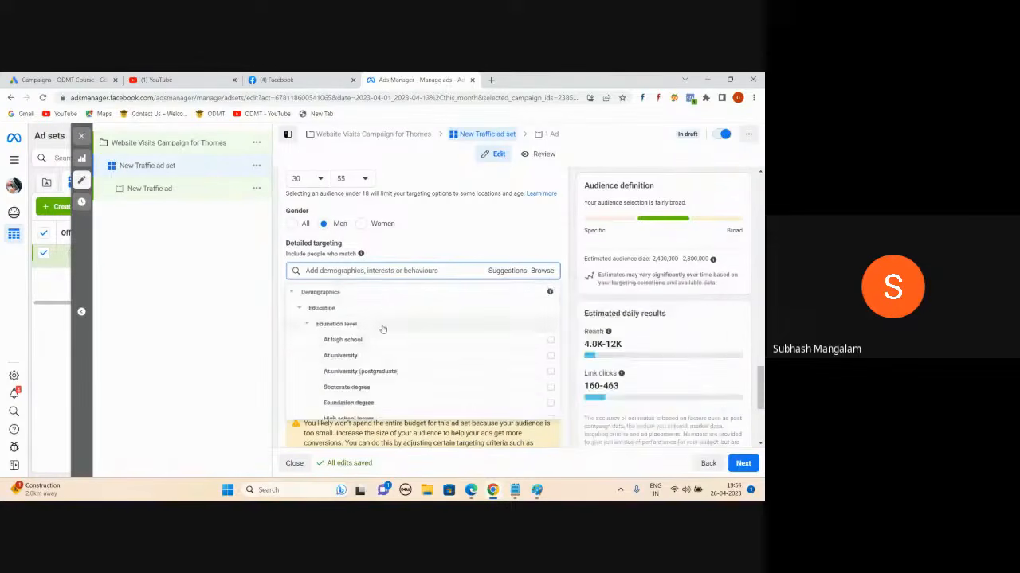
{"action": "scroll", "coordinate": [381, 331], "scroll_direction": "down", "scroll_amount": 2}
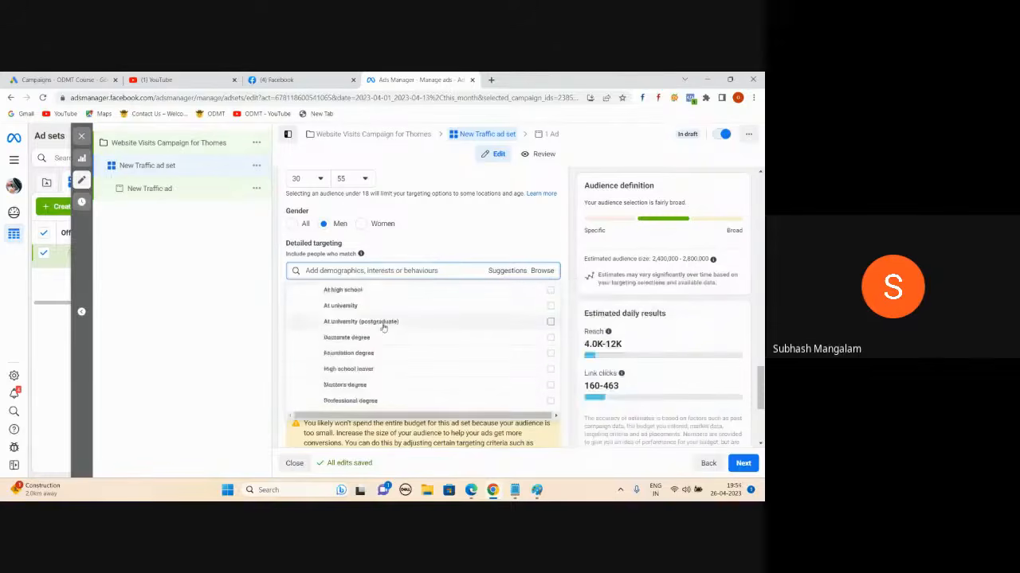
{"action": "mouse_move", "coordinate": [374, 322]}
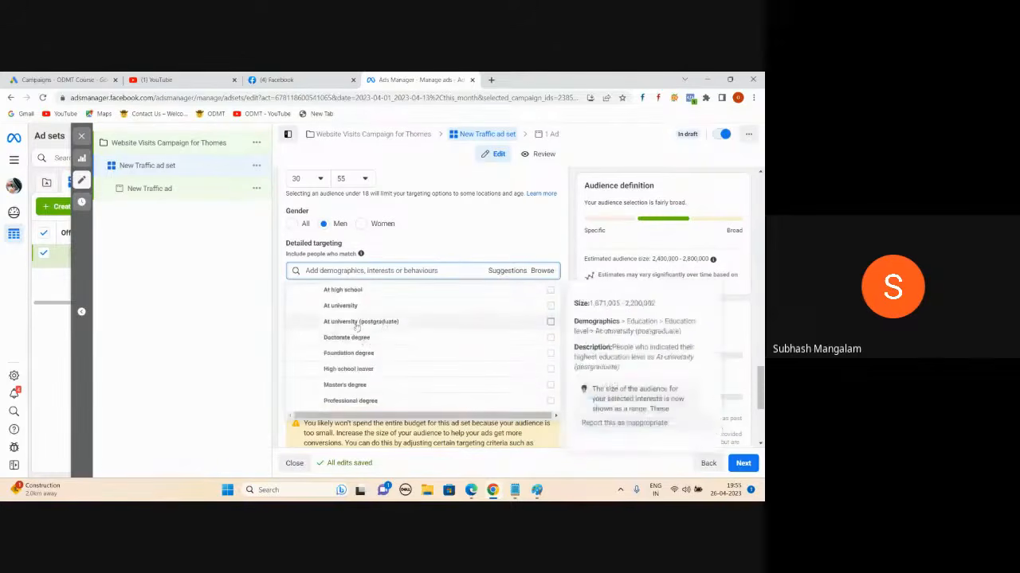
{"action": "mouse_move", "coordinate": [543, 316]}
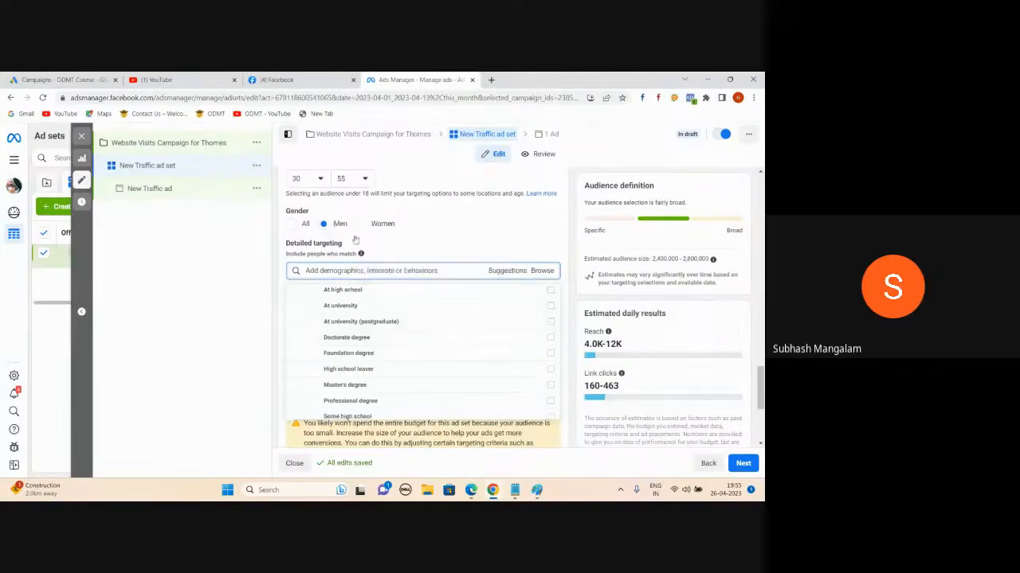
{"action": "mouse_move", "coordinate": [432, 331]}
{"action": "scroll", "coordinate": [304, 325], "scroll_direction": "up", "scroll_amount": 2}
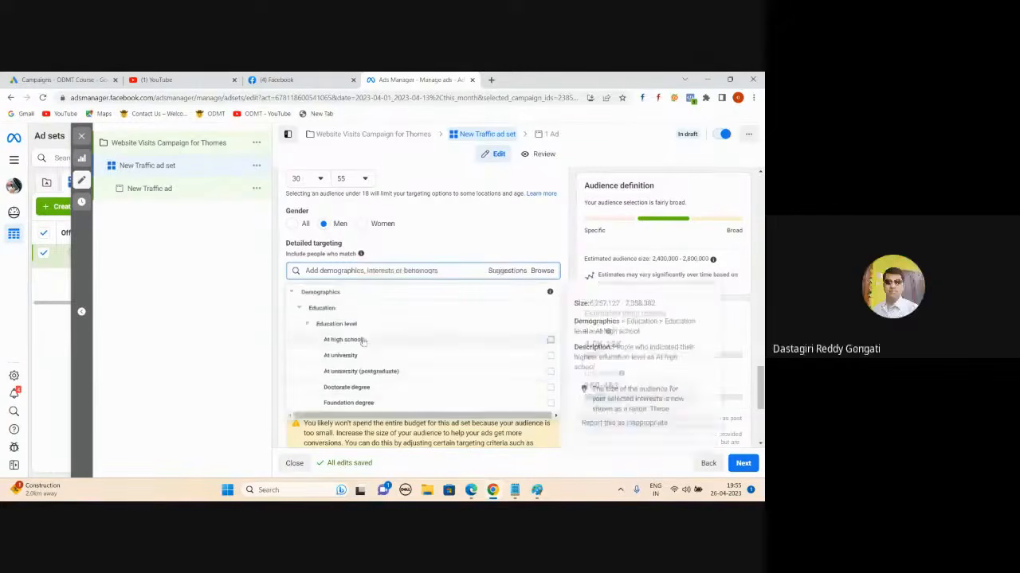
{"action": "left_click", "coordinate": [300, 309]}
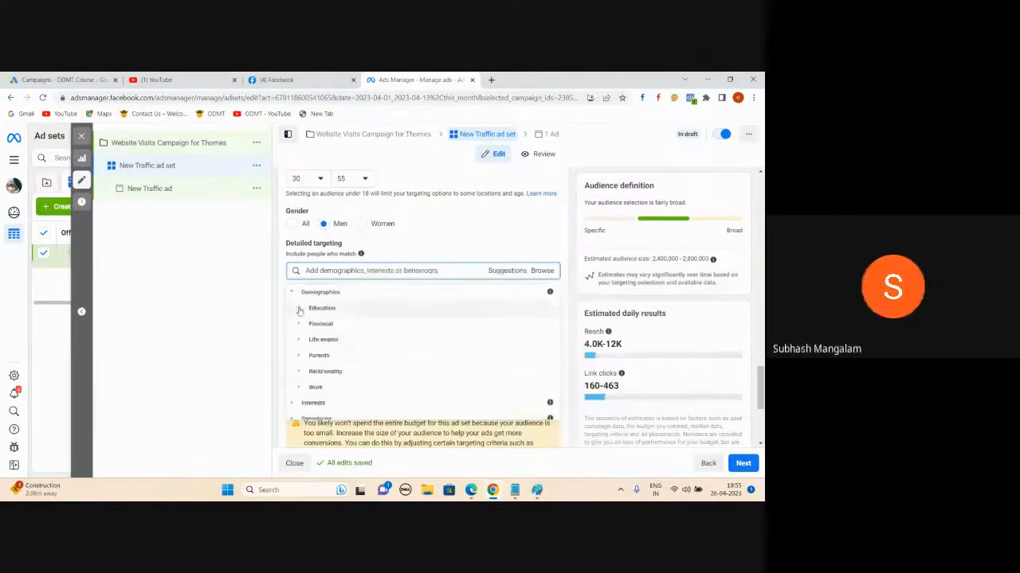
- Review the Parents > All parents options, collapse Parents, and expand the Work category
{"action": "left_click", "coordinate": [319, 355]}
{"action": "left_click", "coordinate": [319, 348]}
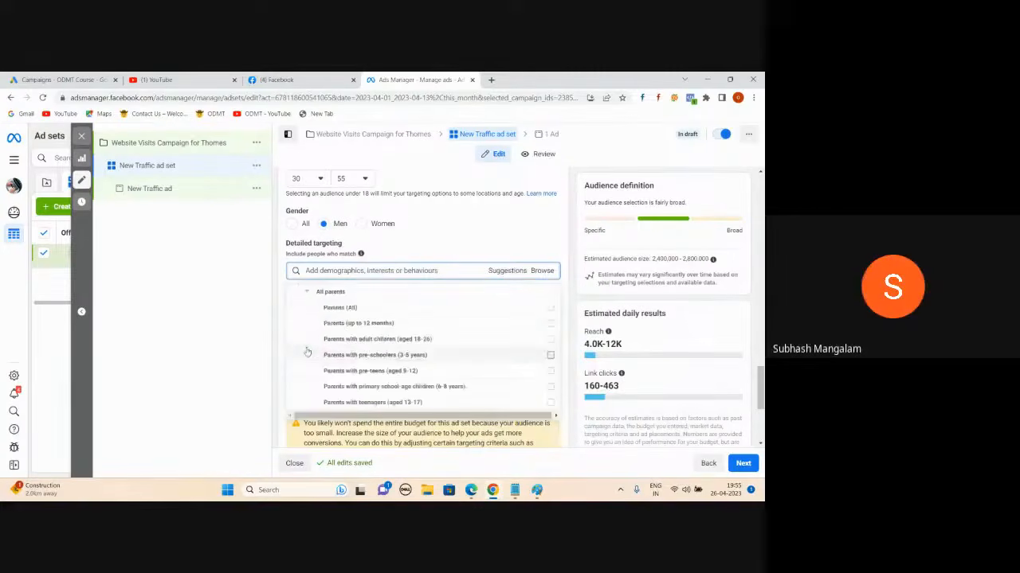
{"action": "scroll", "coordinate": [423, 299], "scroll_direction": "down", "scroll_amount": 2}
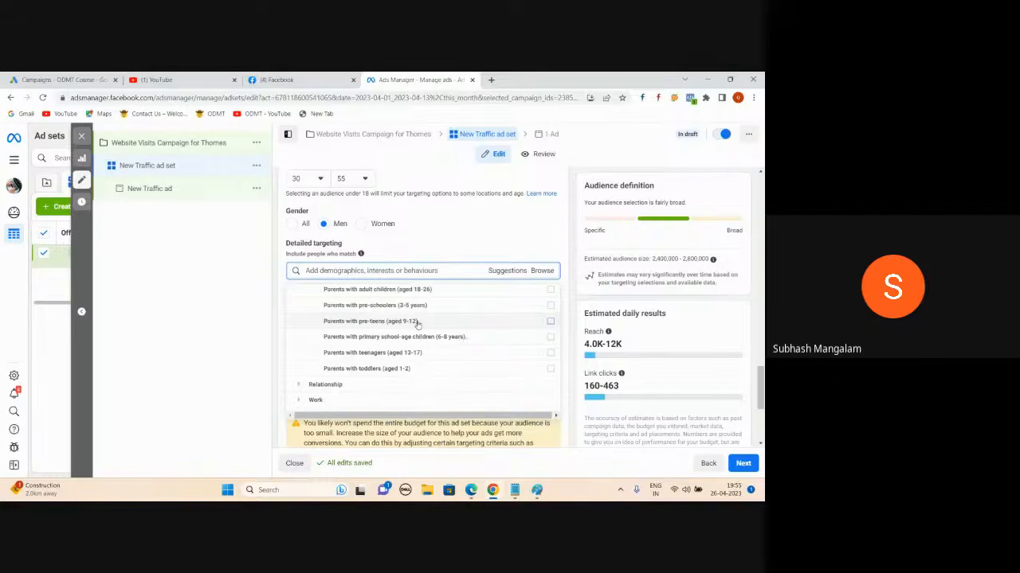
{"action": "mouse_move", "coordinate": [414, 353]}
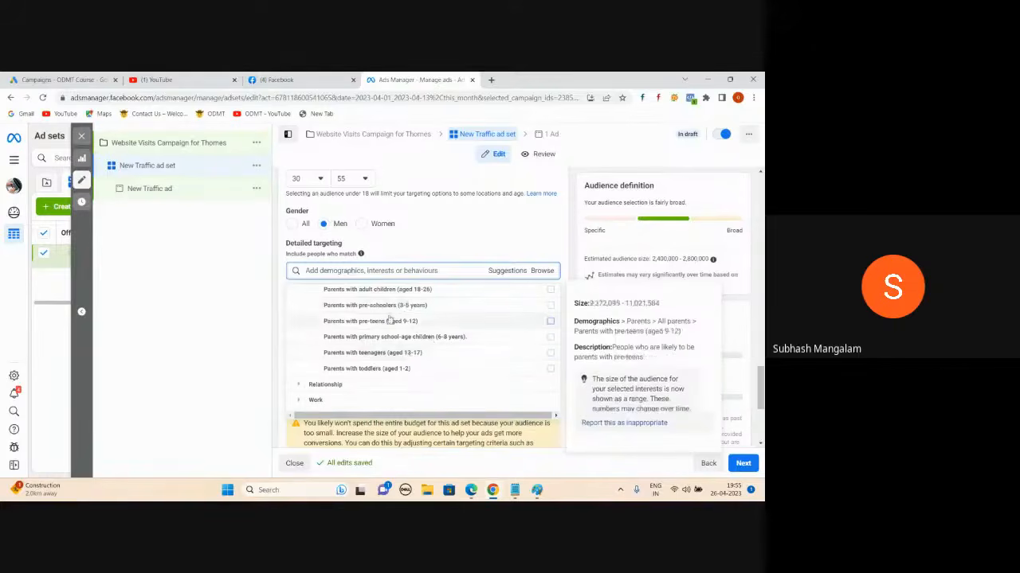
{"action": "scroll", "coordinate": [389, 319], "scroll_direction": "up", "scroll_amount": 3}
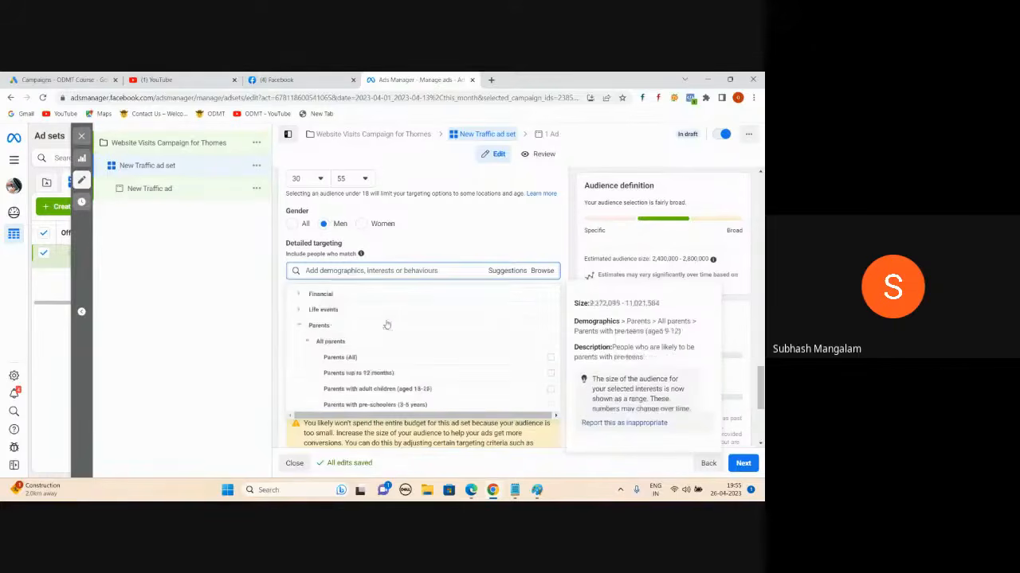
{"action": "left_click", "coordinate": [299, 329]}
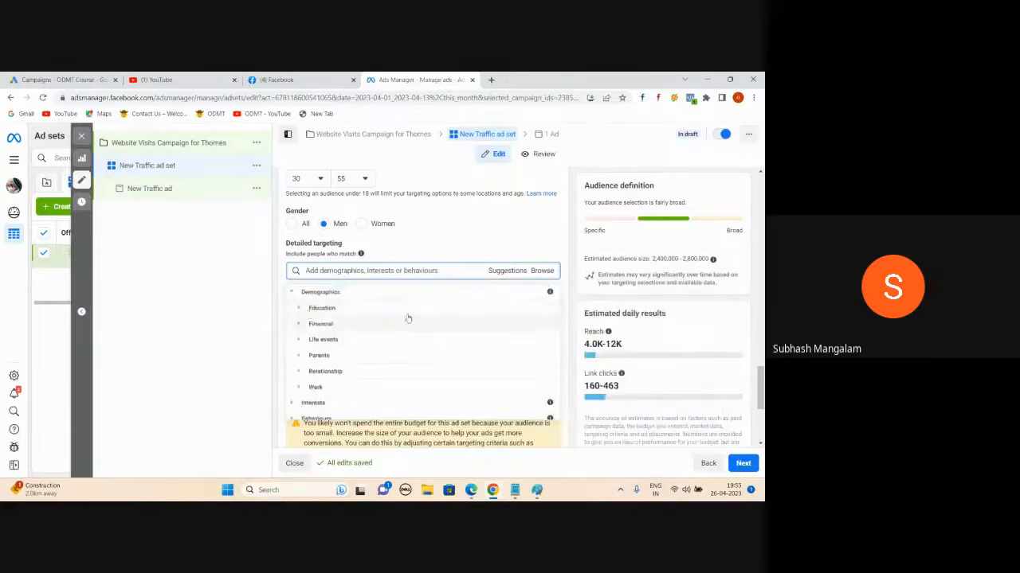
{"action": "left_click", "coordinate": [299, 388]}
{"action": "scroll", "coordinate": [415, 325], "scroll_direction": "down", "scroll_amount": 1}
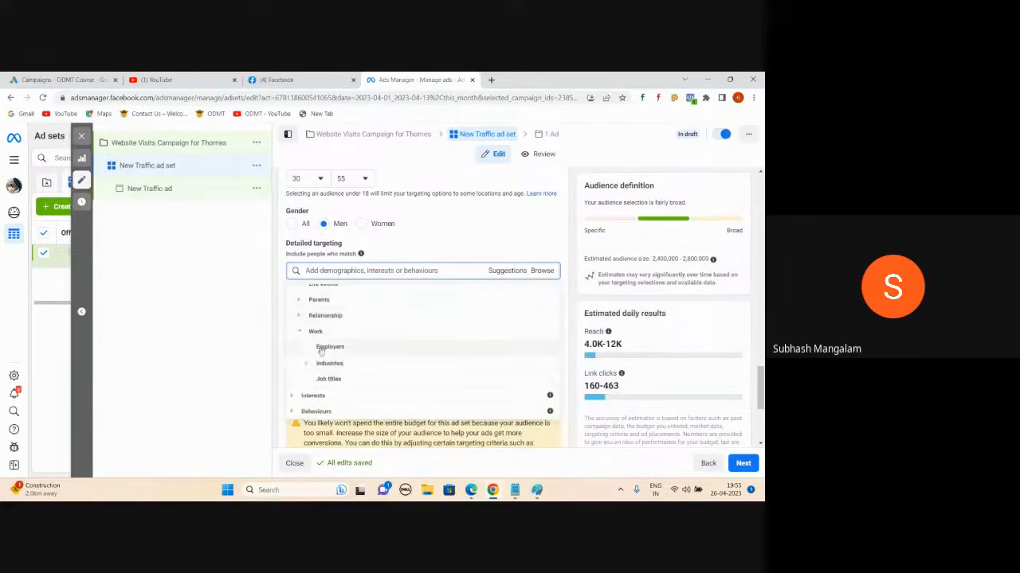
- Search Work > Employers for 'Infosys' and add Infosys as a targeted employer
{"action": "left_click", "coordinate": [321, 348]}
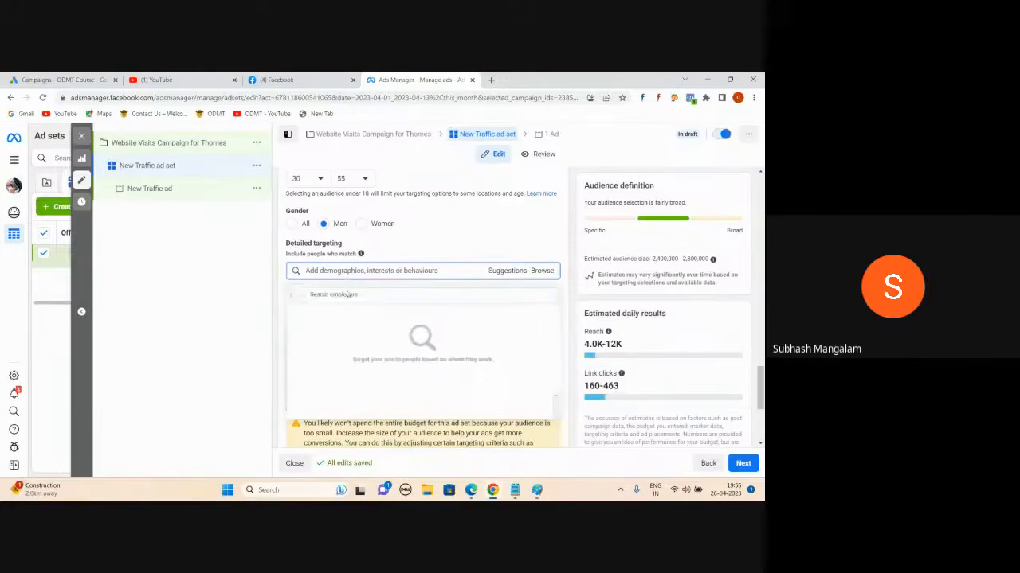
{"action": "left_click", "coordinate": [347, 294]}
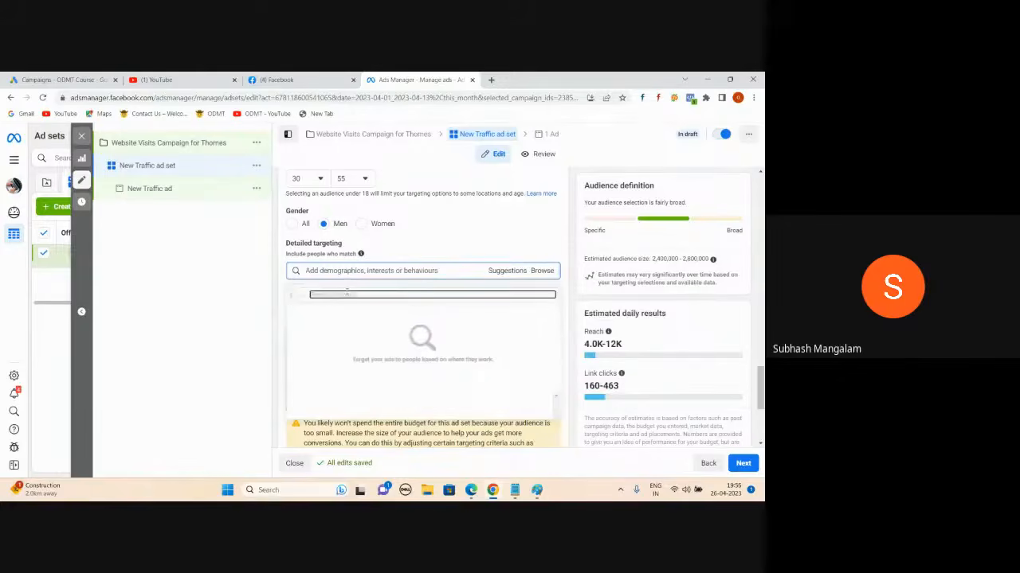
{"action": "type", "text": "Infosys"}
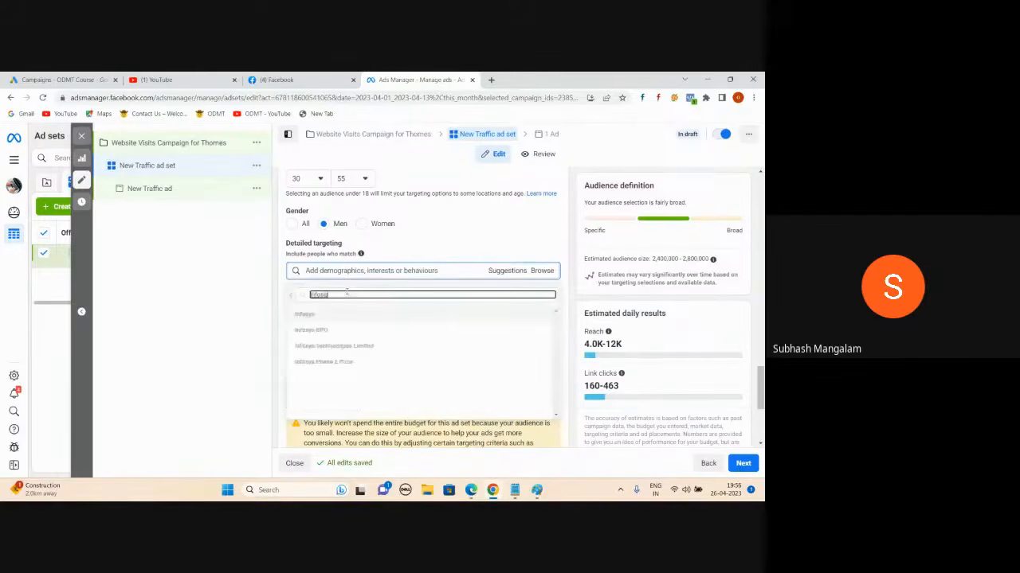
{"action": "mouse_move", "coordinate": [317, 319]}
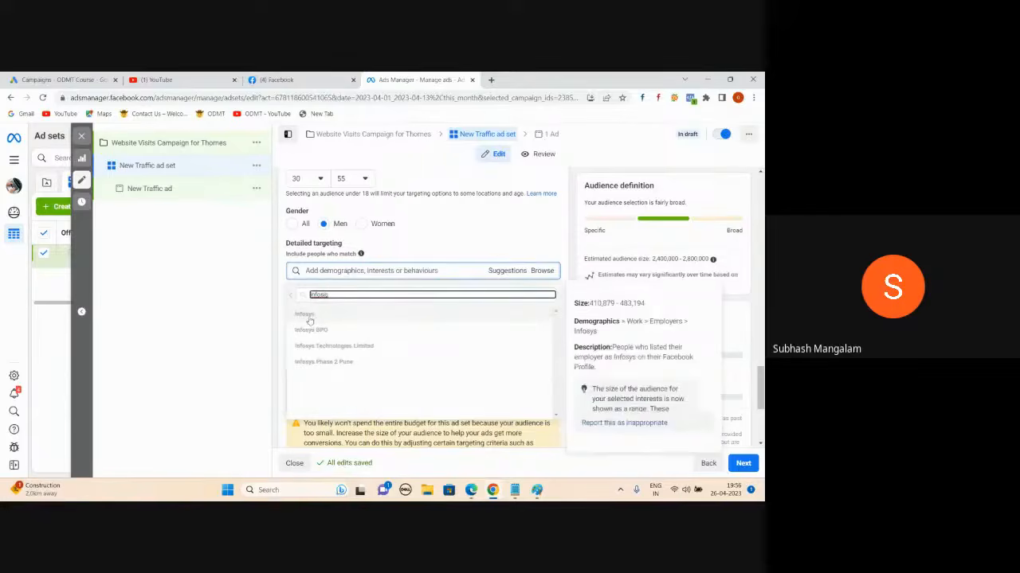
{"action": "left_click", "coordinate": [309, 318]}
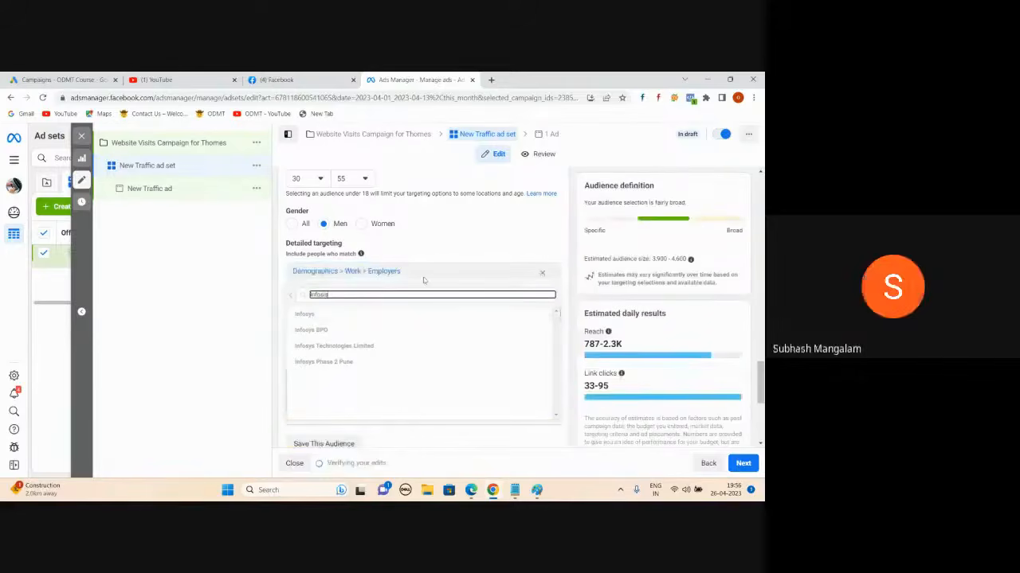
{"action": "left_click", "coordinate": [315, 314]}
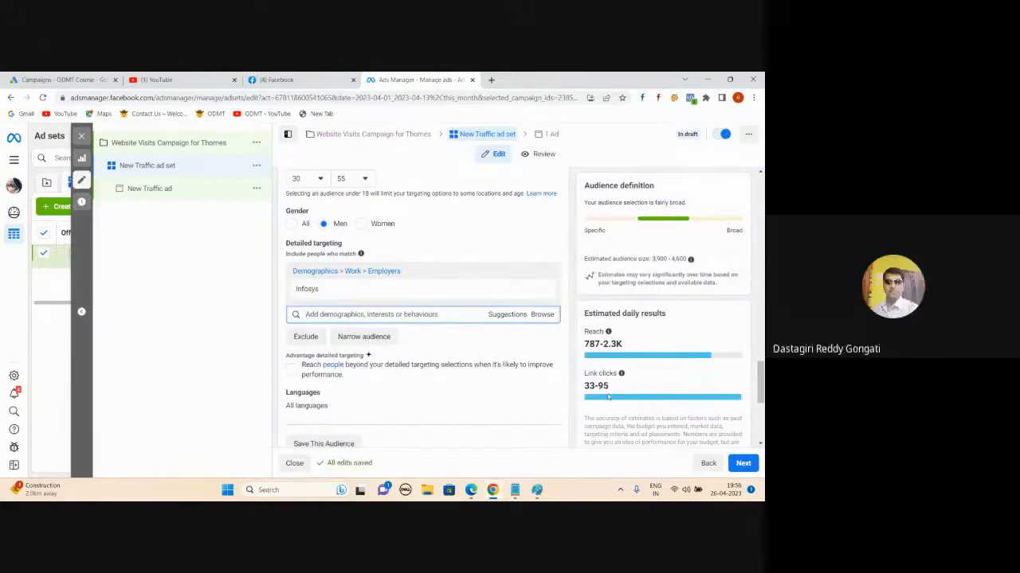
{"action": "left_click", "coordinate": [507, 315]}
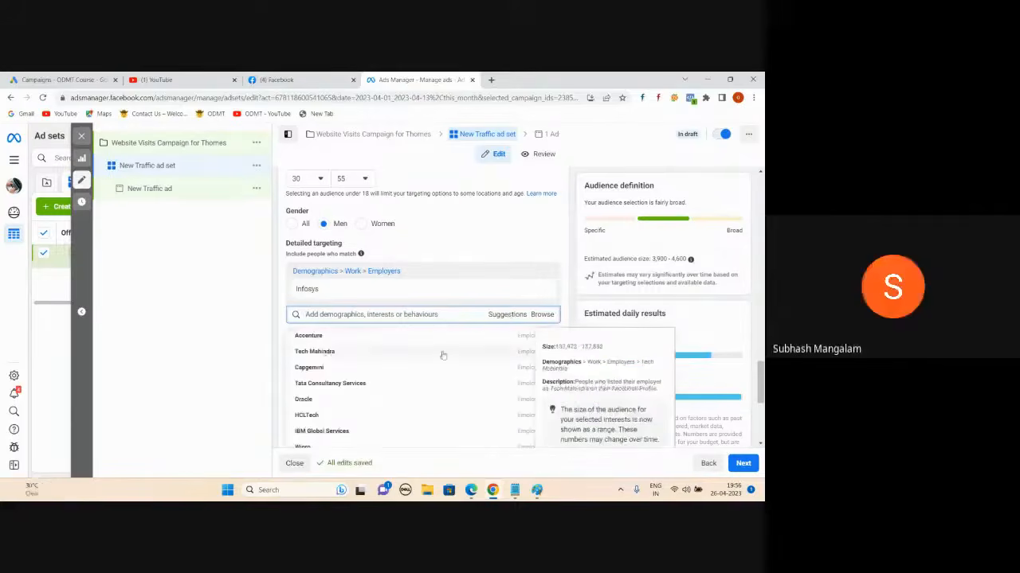
- Add Accenture, Tech Mahindra, Capgemini, Tata Consultancy Services, HCLTech, Oracle and HP as employers
{"action": "left_click", "coordinate": [526, 335]}
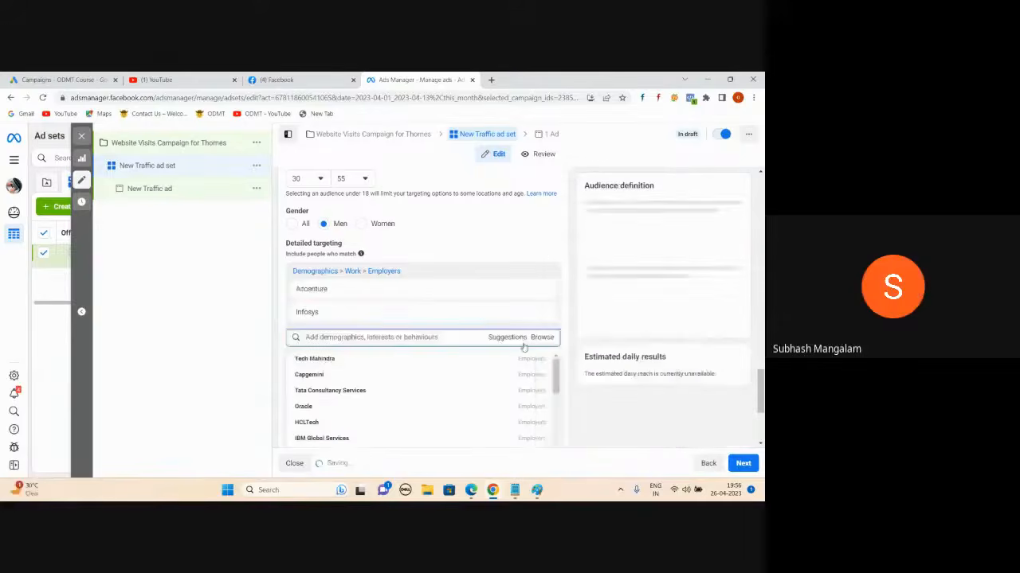
{"action": "left_click", "coordinate": [523, 358]}
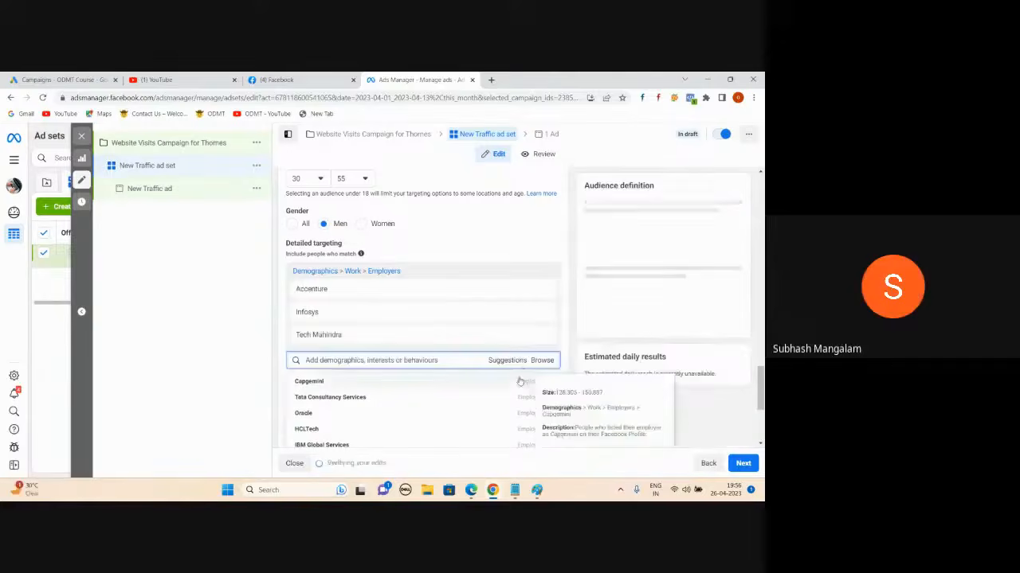
{"action": "left_click", "coordinate": [522, 381]}
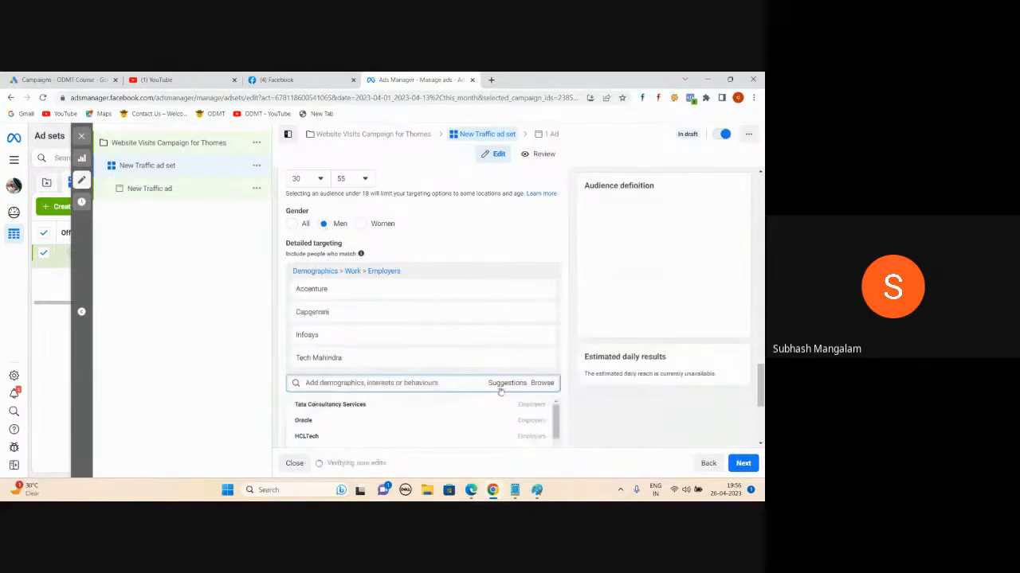
{"action": "scroll", "coordinate": [500, 376], "scroll_direction": "down", "scroll_amount": 1}
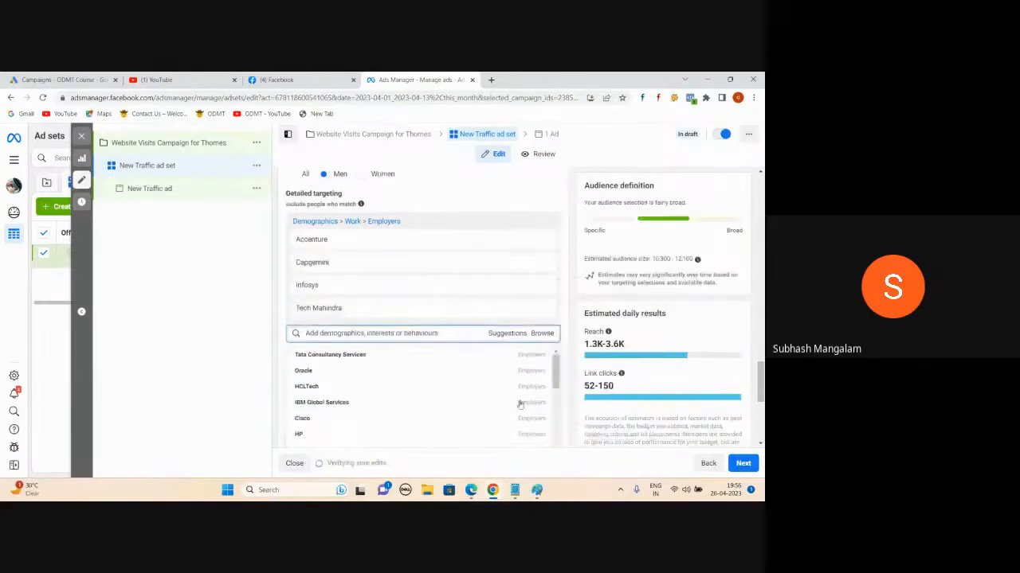
{"action": "left_click", "coordinate": [522, 361]}
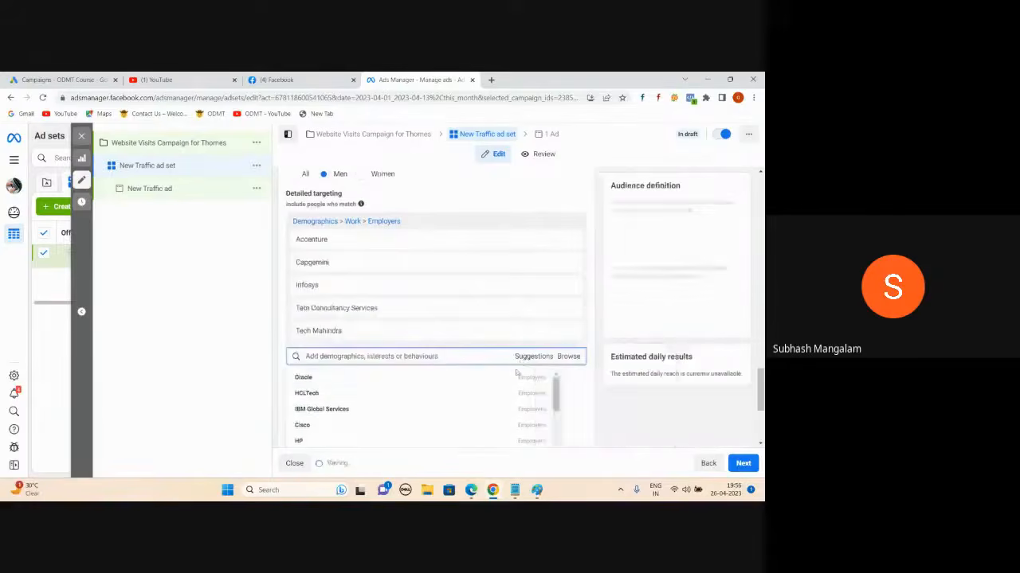
{"action": "left_click", "coordinate": [519, 393]}
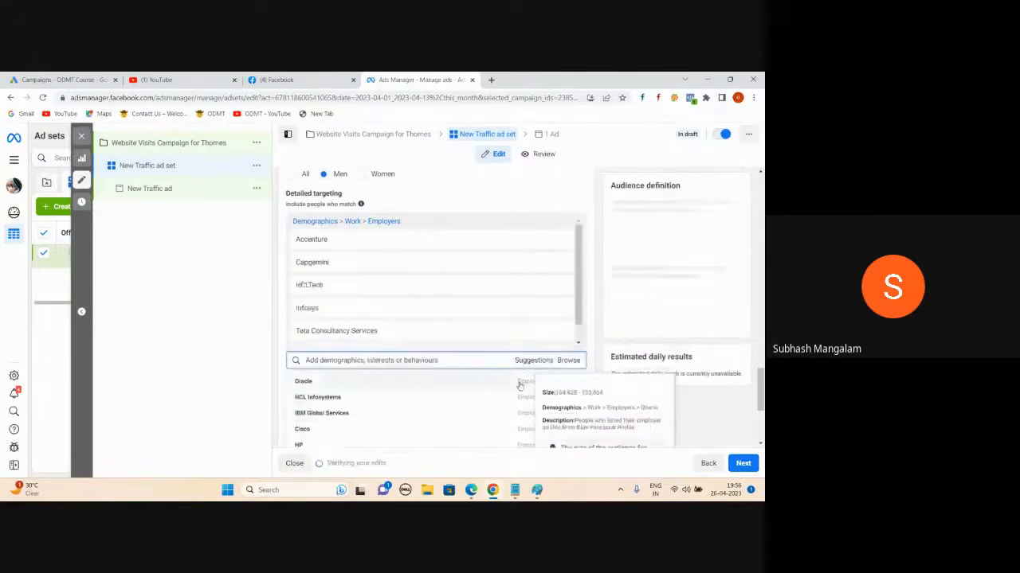
{"action": "left_click", "coordinate": [519, 383]}
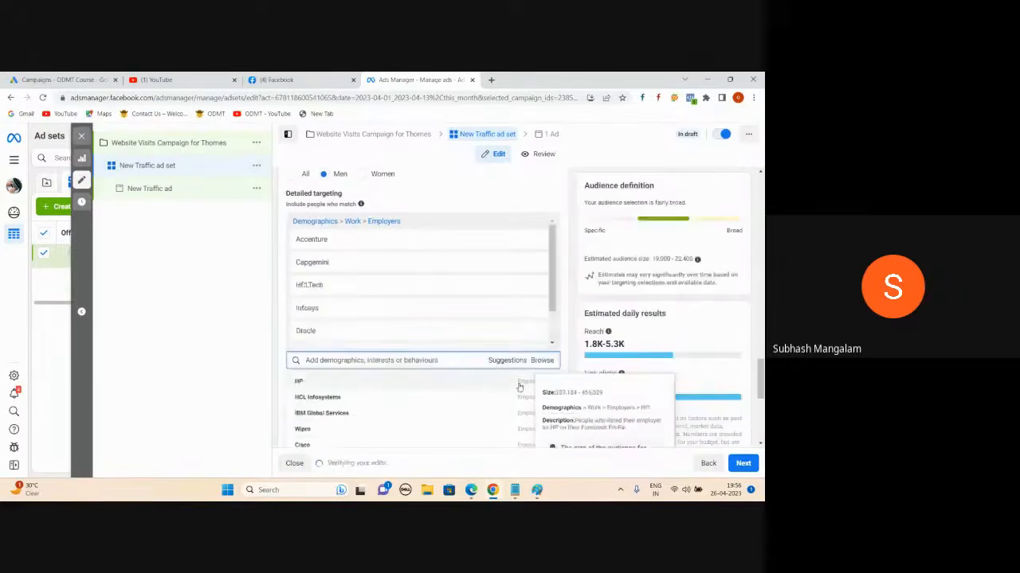
{"action": "left_click", "coordinate": [519, 382]}
{"action": "left_click", "coordinate": [239, 291]}
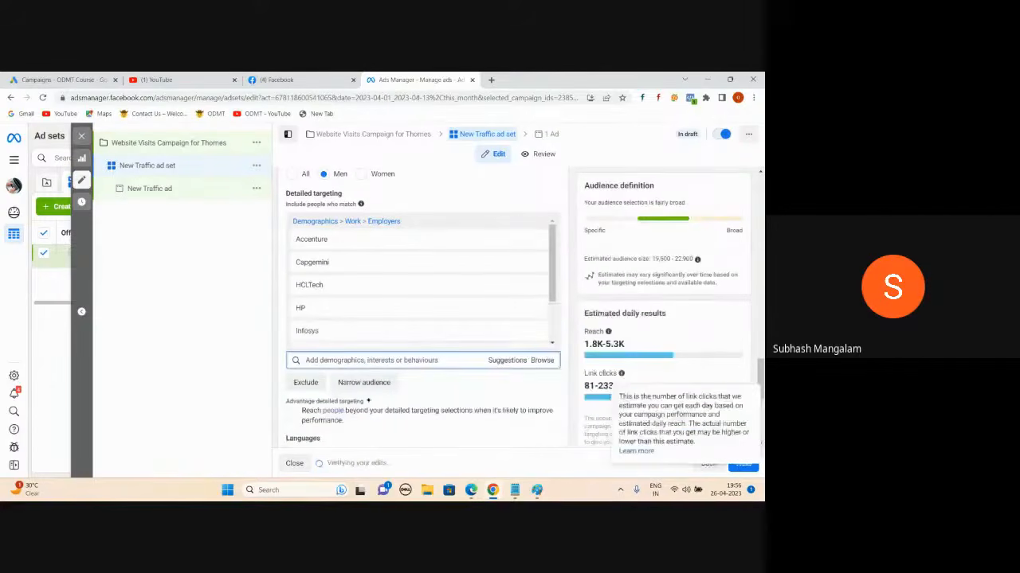
- Add IBM Global Services, Amazon India, Infosys Technologies Limited and TCS from more employer suggestions
{"action": "mouse_move", "coordinate": [469, 317]}
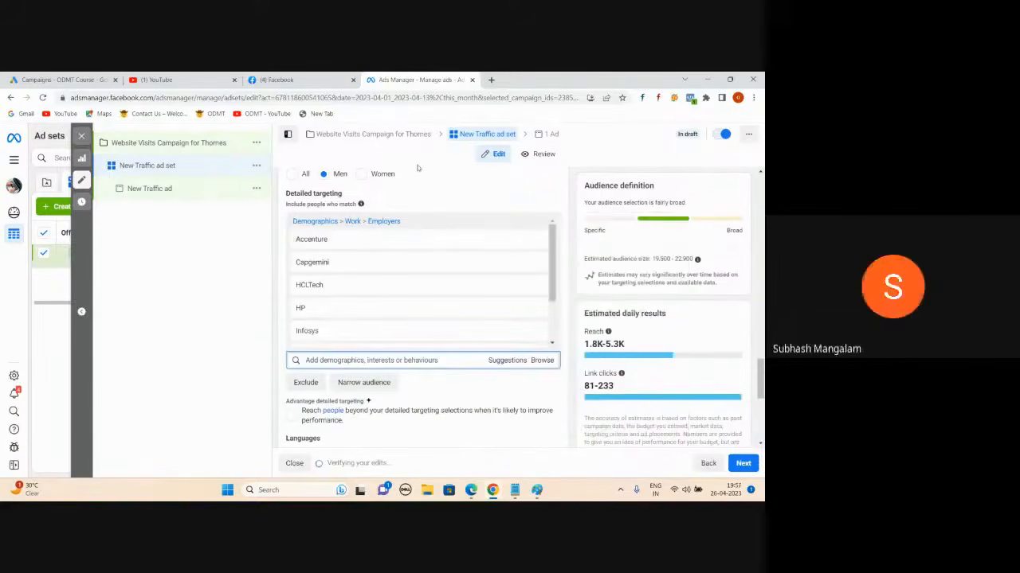
{"action": "left_click", "coordinate": [492, 361]}
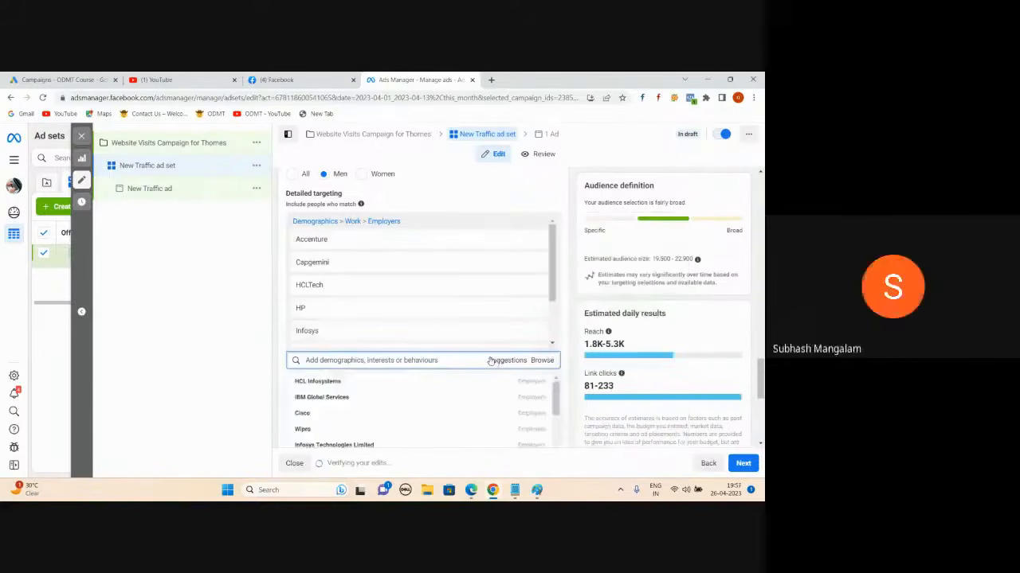
{"action": "scroll", "coordinate": [382, 398], "scroll_direction": "down", "scroll_amount": 1}
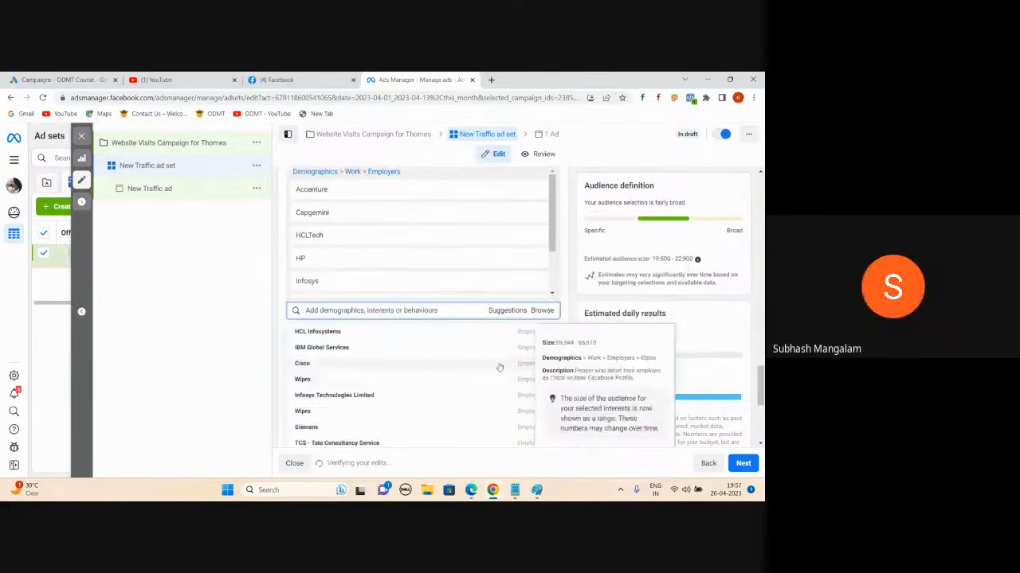
{"action": "mouse_move", "coordinate": [510, 347]}
{"action": "left_click", "coordinate": [522, 338]}
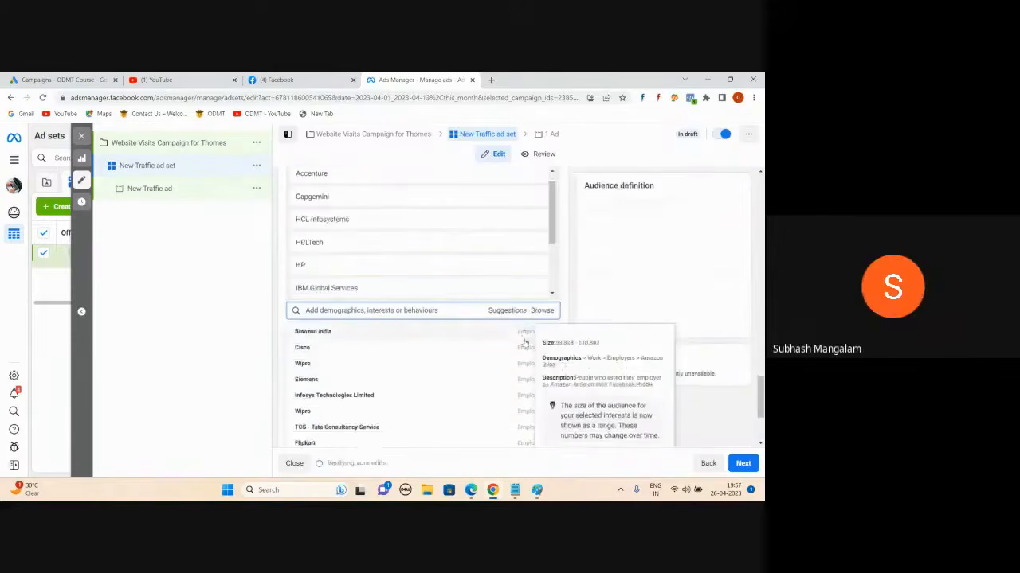
{"action": "left_click", "coordinate": [523, 338]}
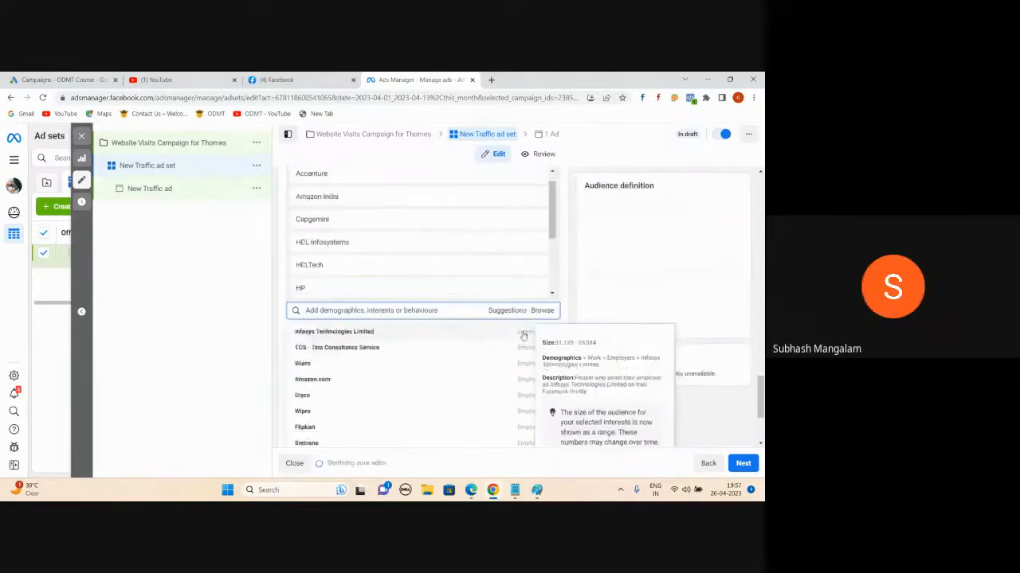
{"action": "left_click", "coordinate": [523, 336]}
{"action": "left_click", "coordinate": [523, 335]}
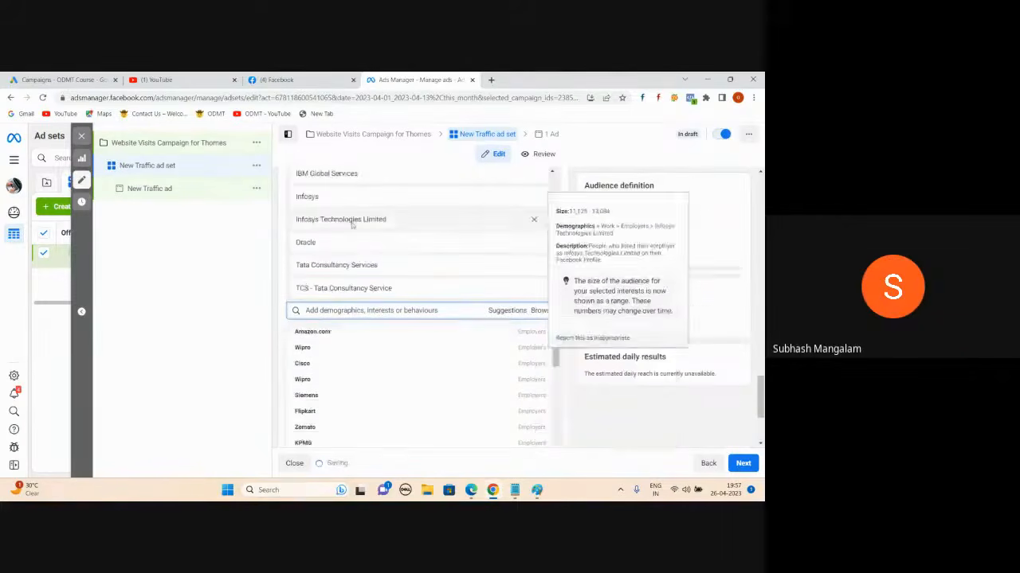
{"action": "left_click", "coordinate": [239, 268]}
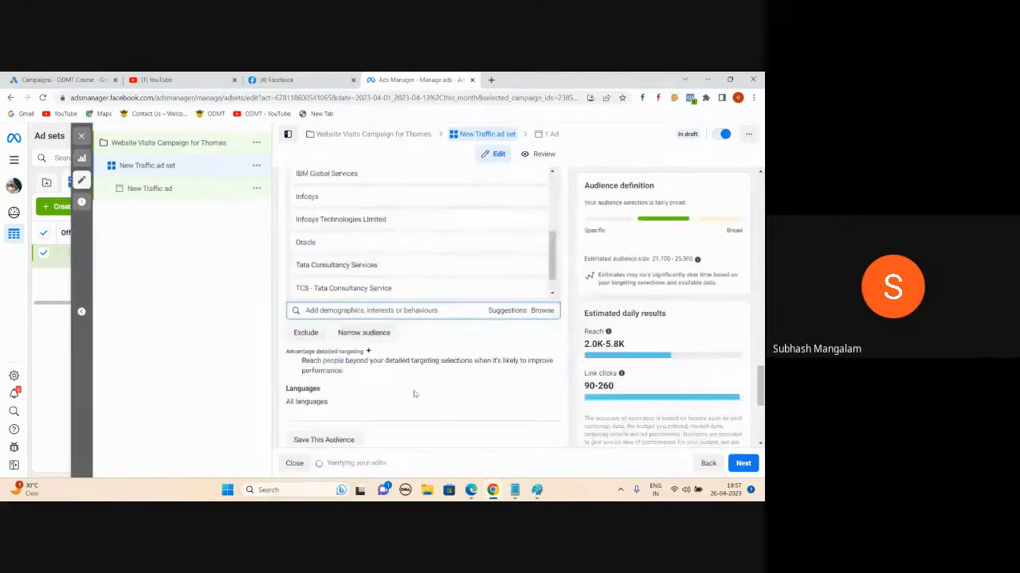
- Return to the ad set form and review the widened 21,700–25,500 audience estimate
{"action": "scroll", "coordinate": [432, 360], "scroll_direction": "up", "scroll_amount": 5}
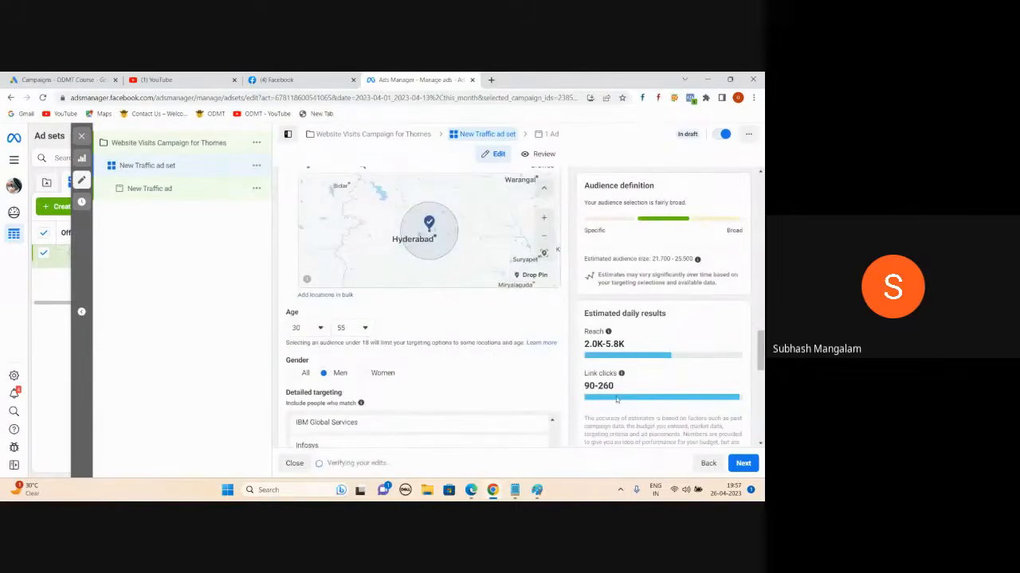
{"action": "scroll", "coordinate": [557, 415], "scroll_direction": "down", "scroll_amount": 1}
{"action": "mouse_move", "coordinate": [471, 488]}
{"action": "left_click", "coordinate": [457, 439]}
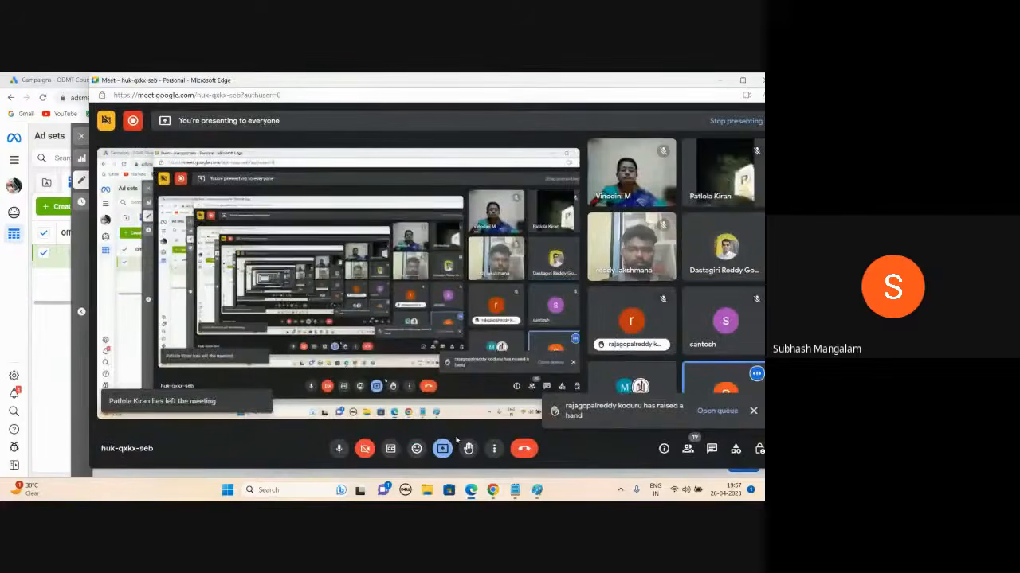
{"action": "left_click", "coordinate": [719, 82]}
{"action": "mouse_move", "coordinate": [721, 82]}
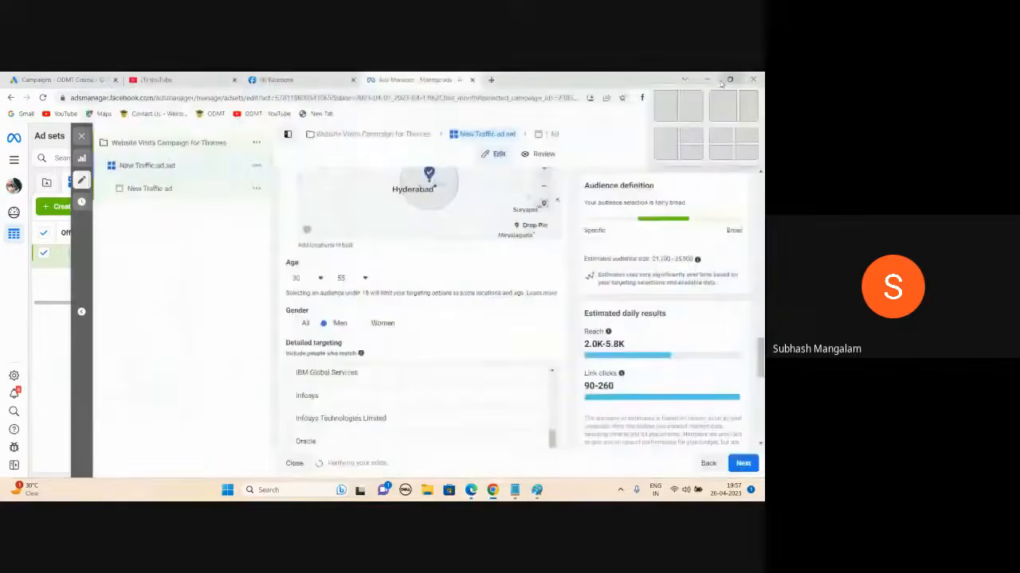
{"action": "scroll", "coordinate": [434, 298], "scroll_direction": "down", "scroll_amount": 2}
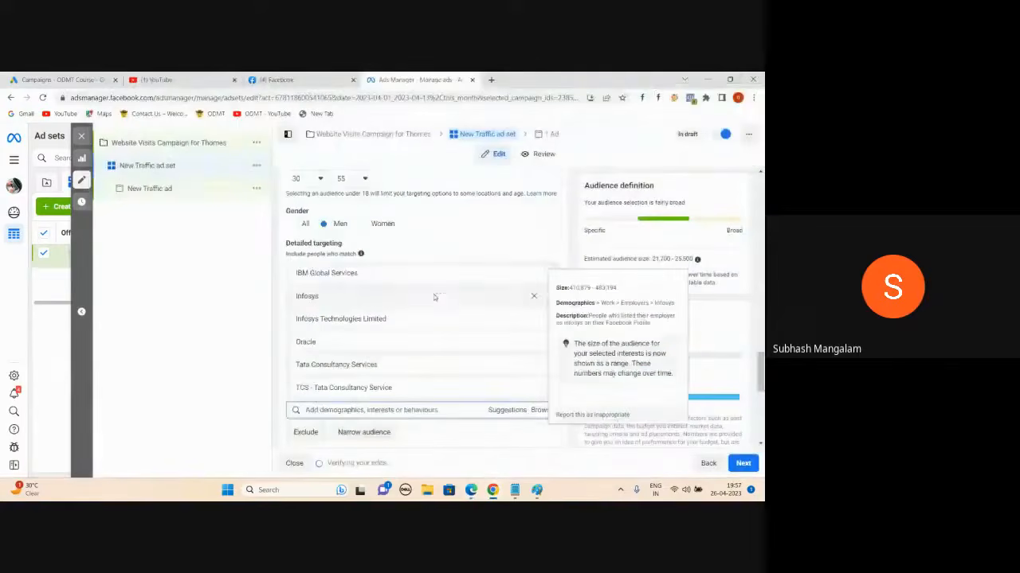
{"action": "scroll", "coordinate": [434, 297], "scroll_direction": "up", "scroll_amount": 5}
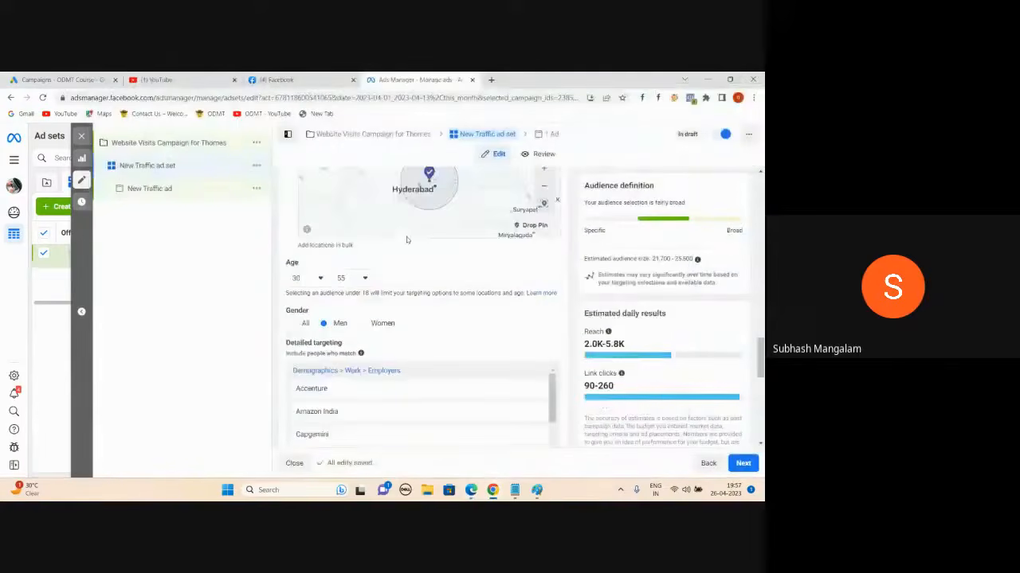
{"action": "scroll", "coordinate": [407, 236], "scroll_direction": "down", "scroll_amount": 2}
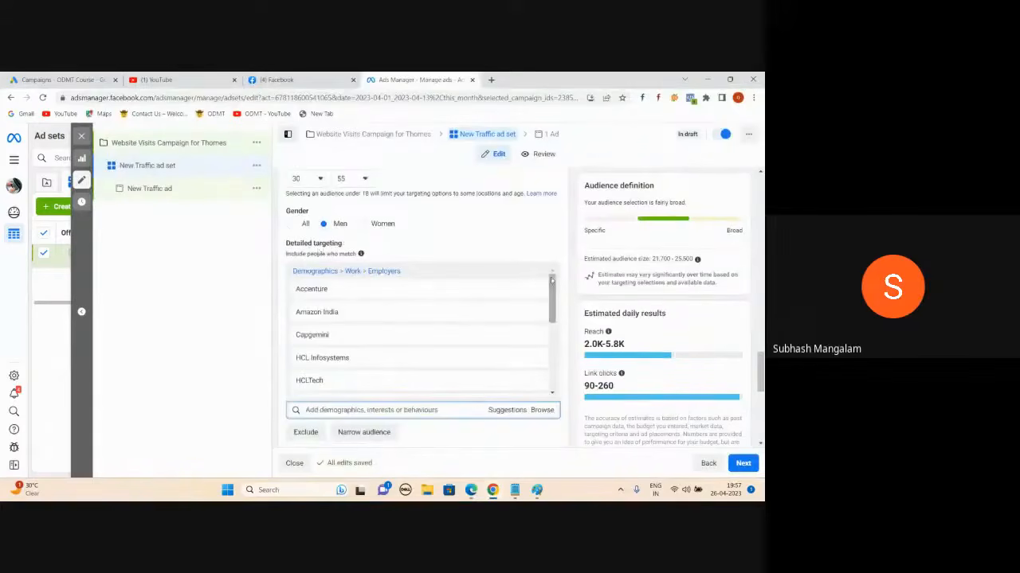
- Remove the entire Employers targeting group from detailed targeting
{"action": "left_click", "coordinate": [535, 274]}
{"action": "scroll", "coordinate": [339, 209], "scroll_direction": "up", "scroll_amount": 3}
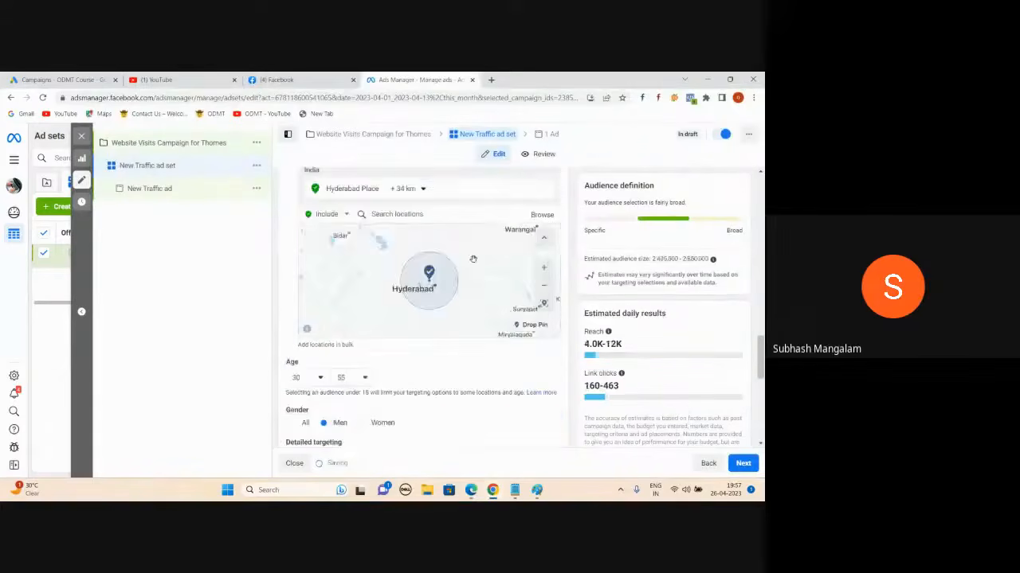
{"action": "scroll", "coordinate": [416, 353], "scroll_direction": "down", "scroll_amount": 2}
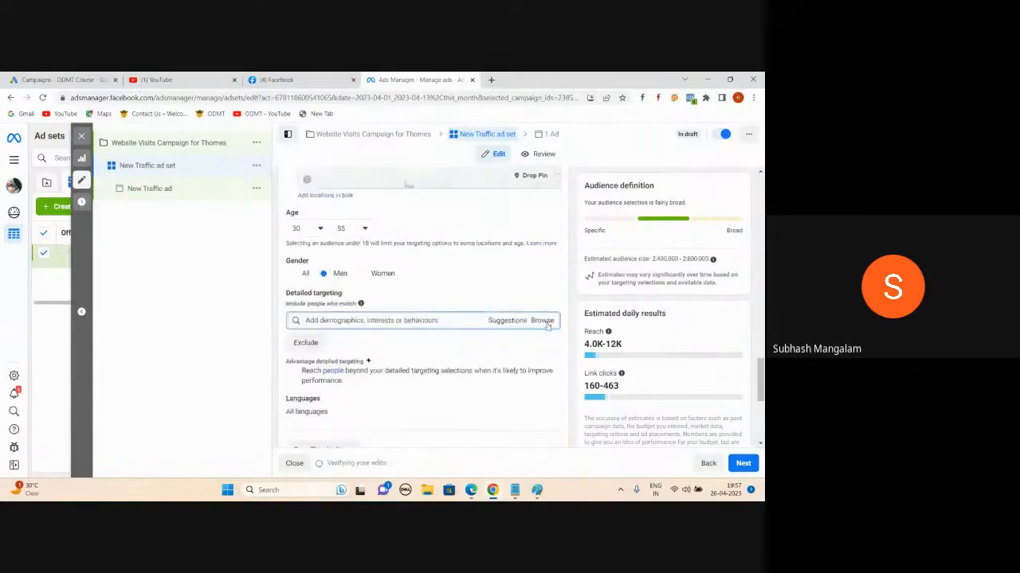
- Browse Demographics > Work > Employers, search 'infosys' and add Infosys as the only employer
{"action": "left_click", "coordinate": [545, 321]}
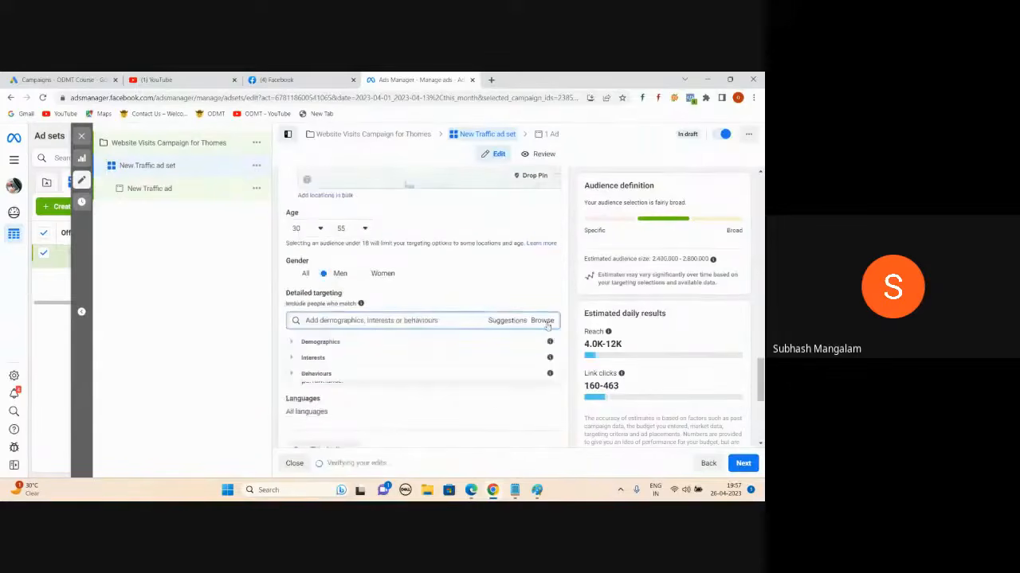
{"action": "left_click", "coordinate": [292, 343]}
{"action": "scroll", "coordinate": [334, 398], "scroll_direction": "down", "scroll_amount": 1}
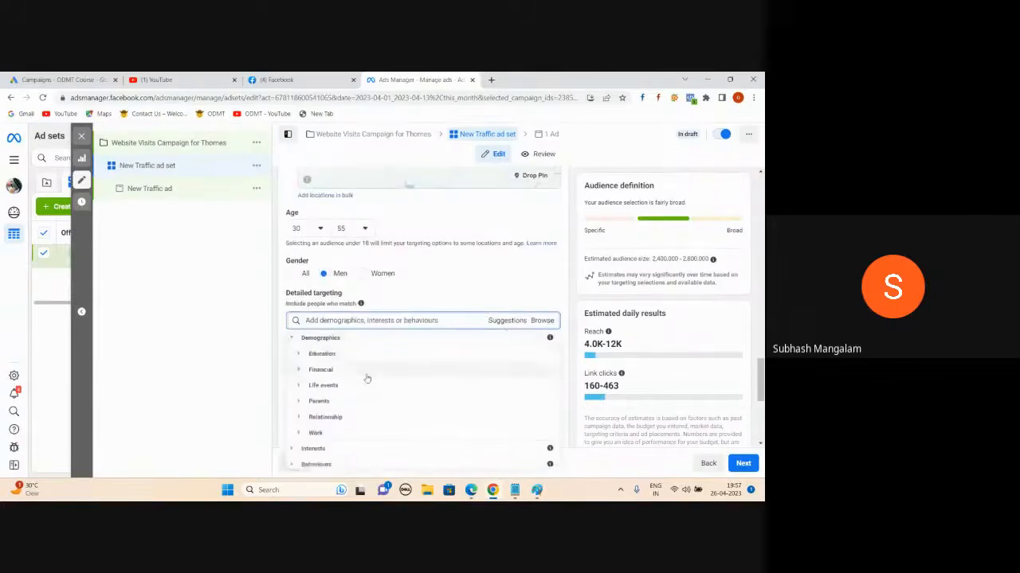
{"action": "left_click", "coordinate": [299, 431]}
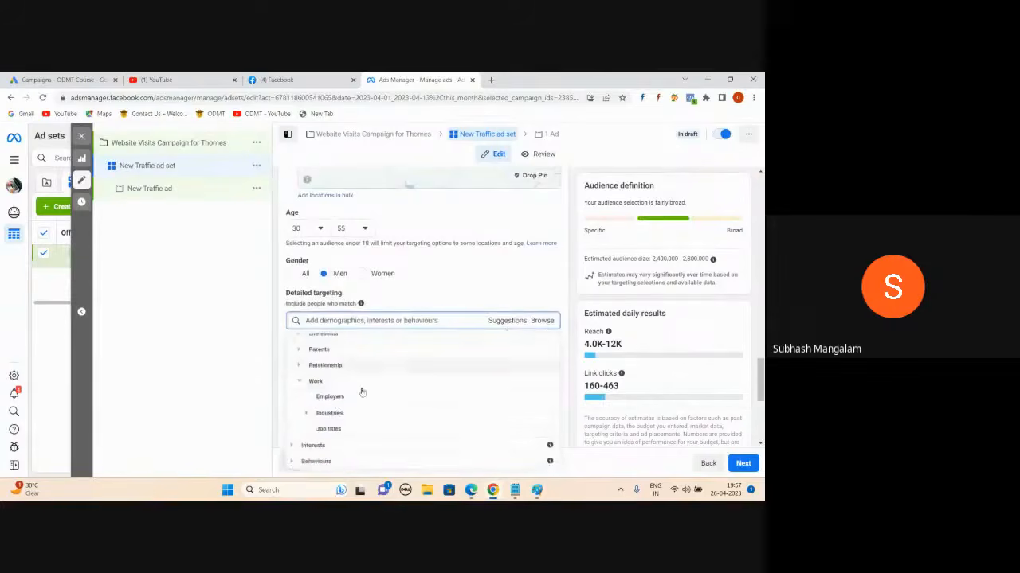
{"action": "left_click", "coordinate": [333, 397]}
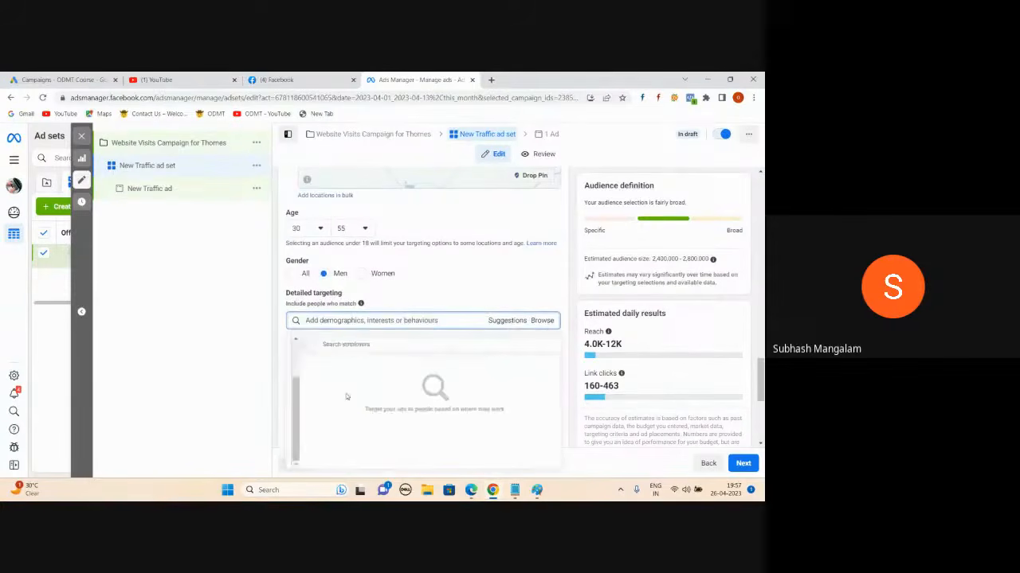
{"action": "left_click", "coordinate": [344, 345]}
{"action": "type", "text": "inf"}
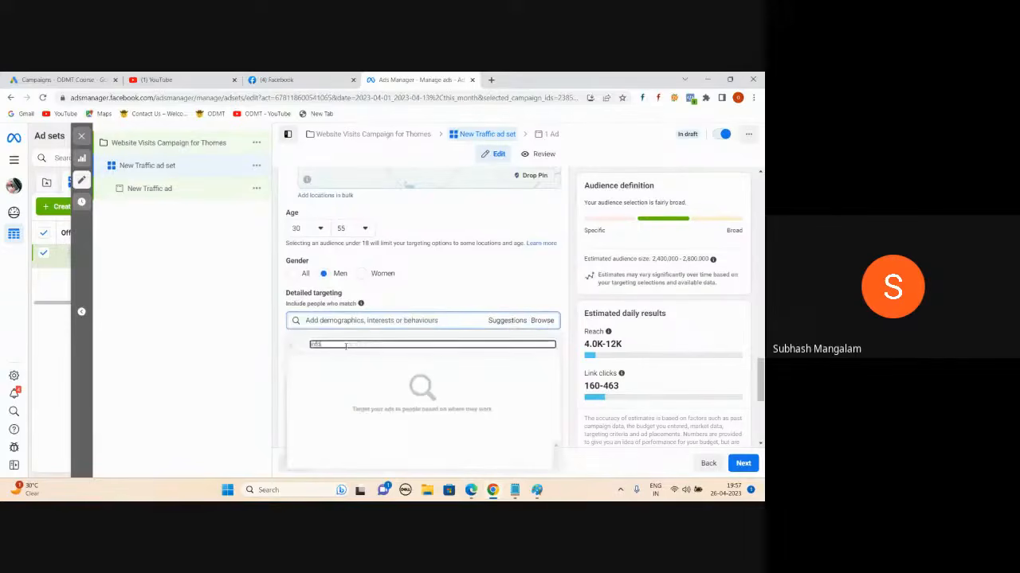
{"action": "type", "text": "osys"}
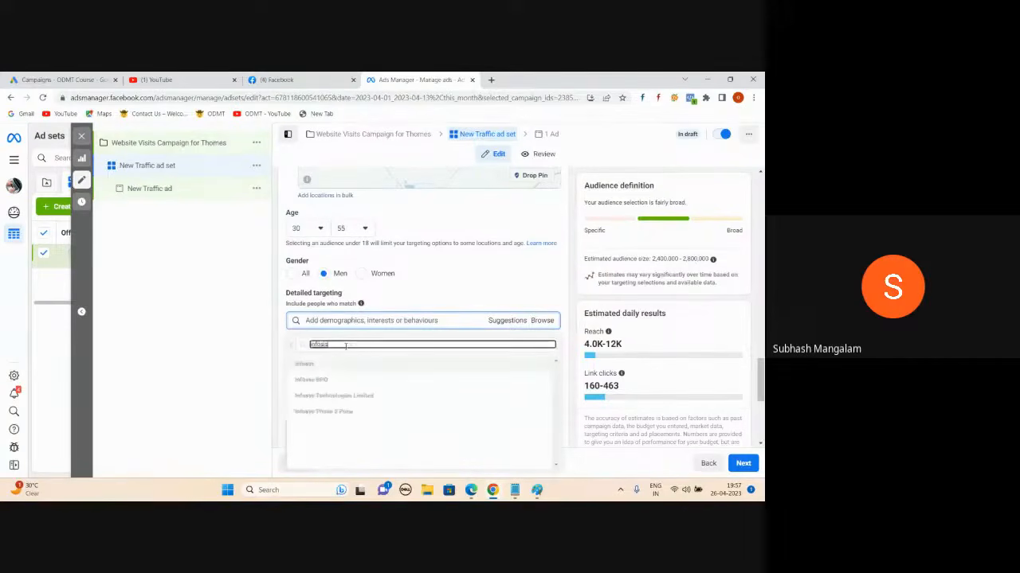
{"action": "left_click", "coordinate": [309, 366]}
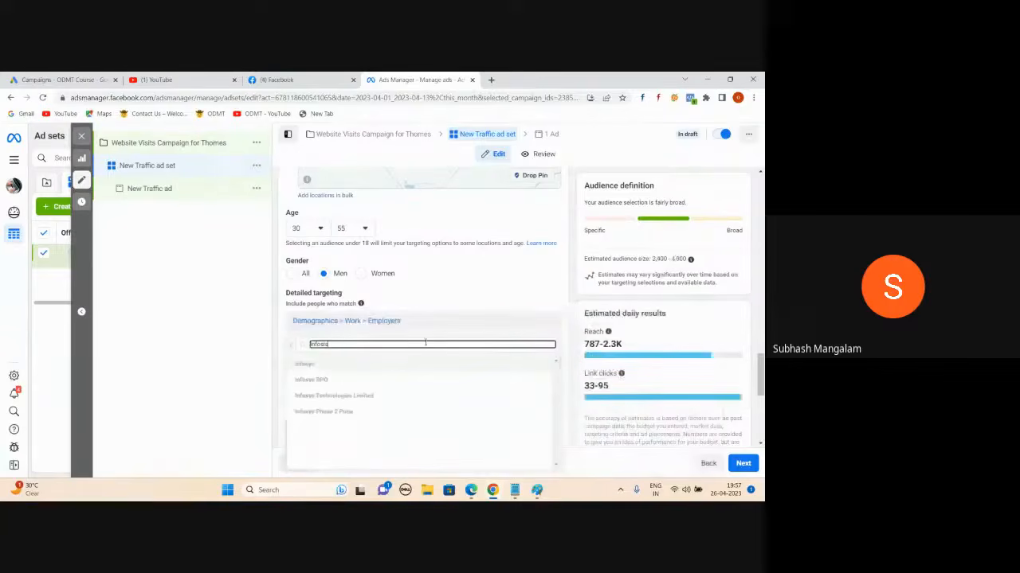
{"action": "left_click", "coordinate": [193, 329]}
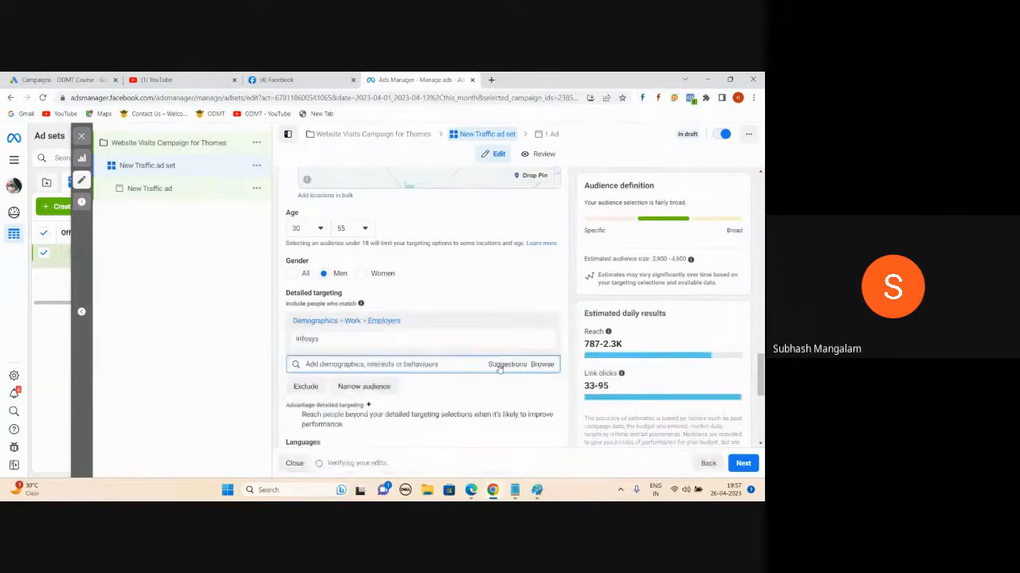
- Add Infosys Technologies Limited and Wipro from employer suggestions, then bring up the Notepad notes
{"action": "left_click", "coordinate": [497, 368]}
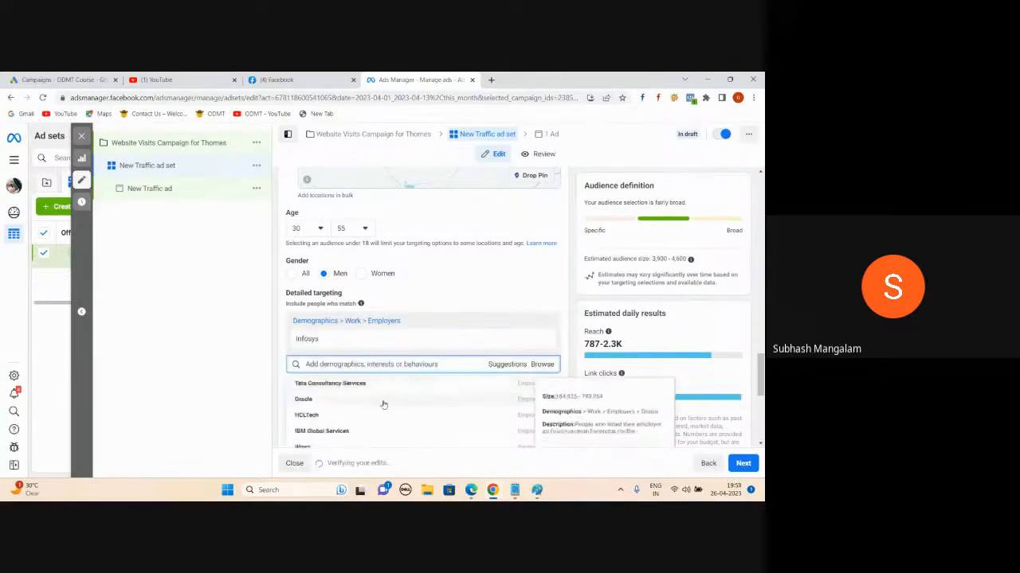
{"action": "scroll", "coordinate": [378, 406], "scroll_direction": "down", "scroll_amount": 5}
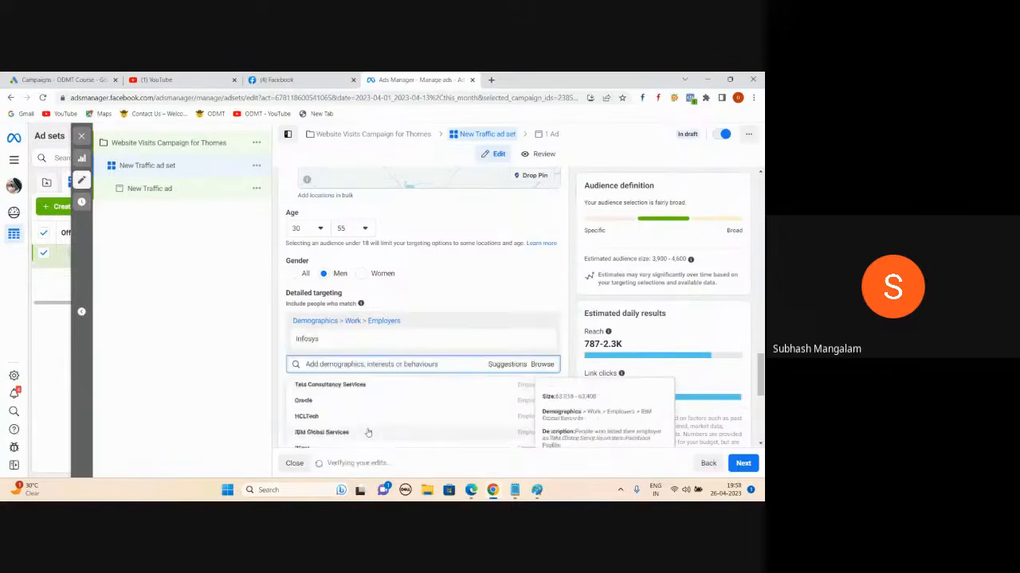
{"action": "left_click", "coordinate": [523, 382]}
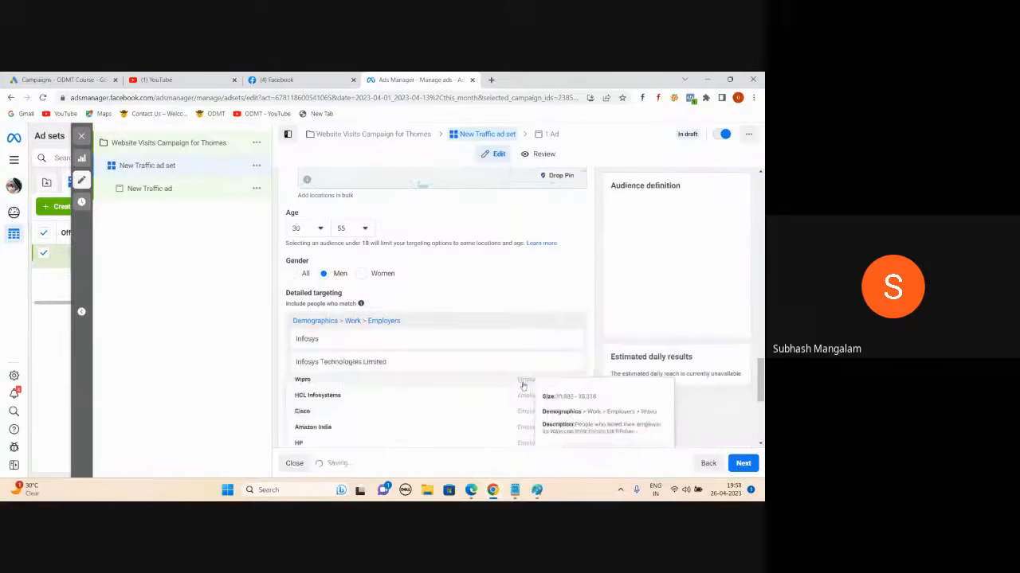
{"action": "left_click", "coordinate": [515, 394]}
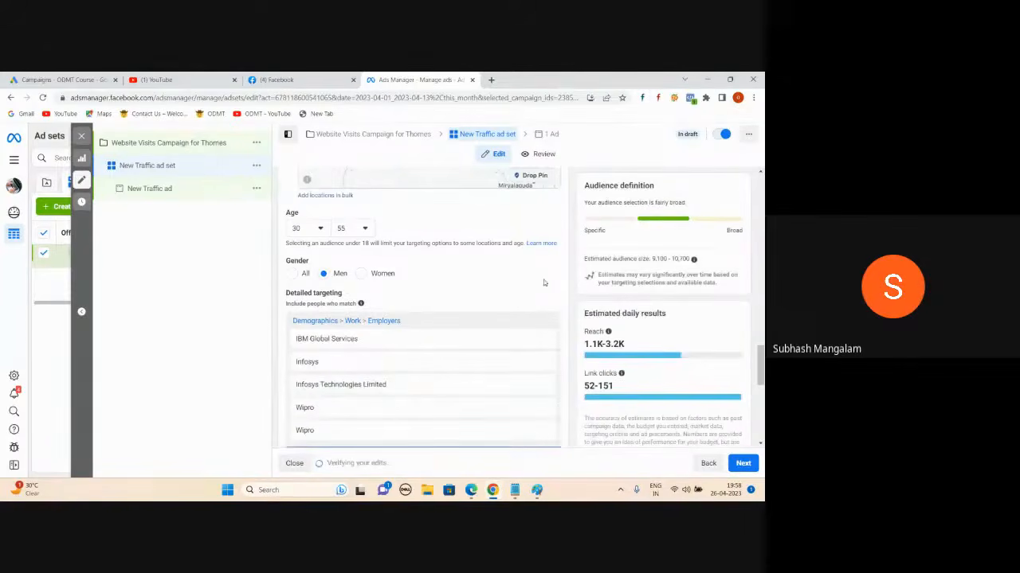
{"action": "left_click", "coordinate": [515, 490]}
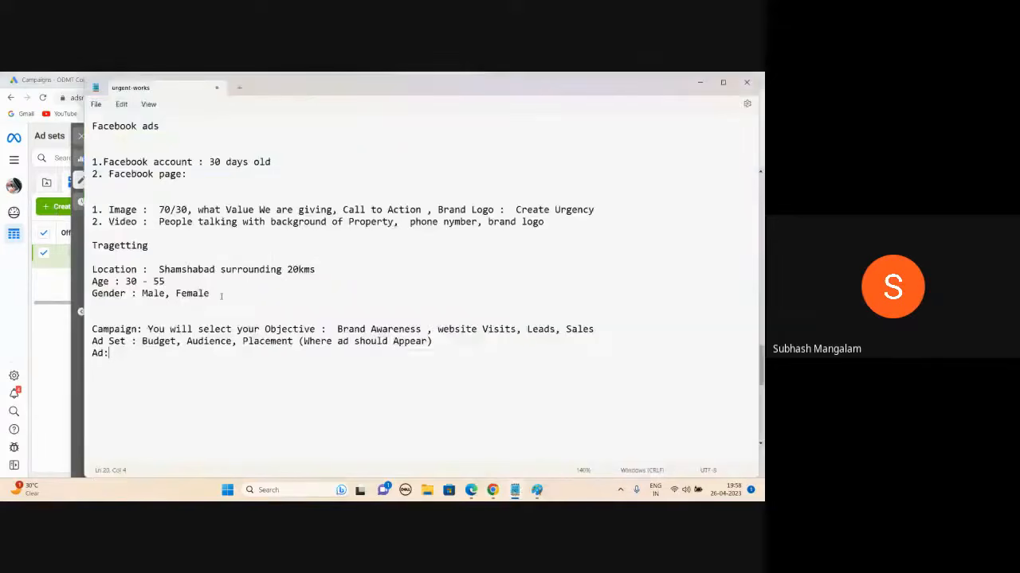
- Check the Location, Age and Gender lines in the notes, then minimize Notepad
{"action": "left_click_drag", "start_coordinate": [221, 296], "coordinate": [89, 270]}
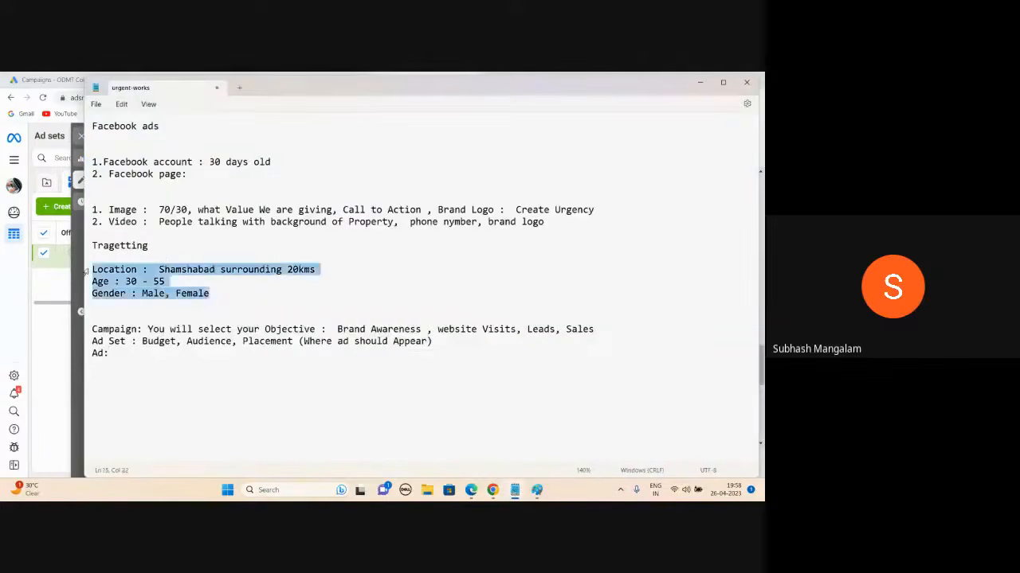
{"action": "left_click", "coordinate": [220, 284]}
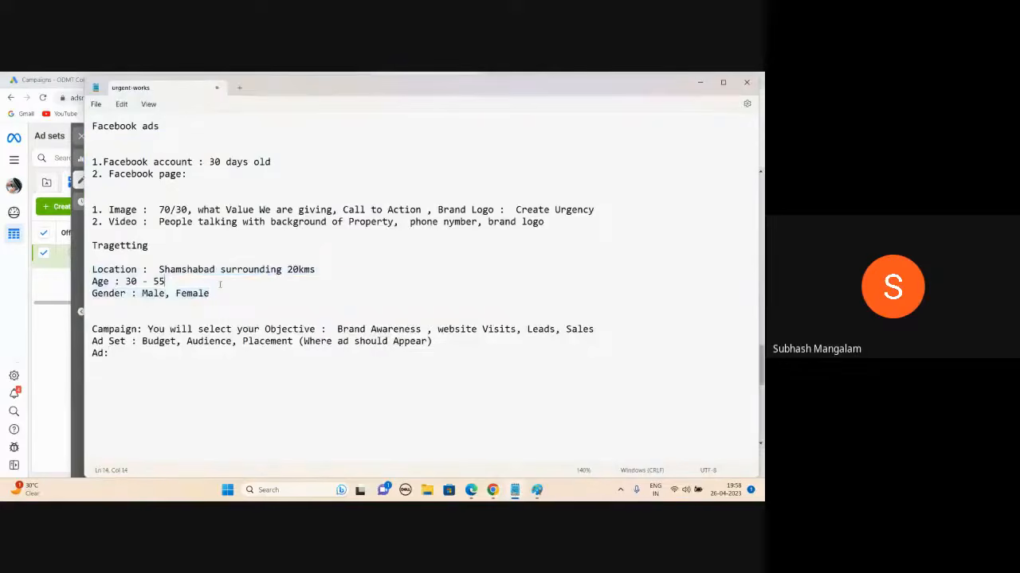
{"action": "left_click", "coordinate": [701, 84]}
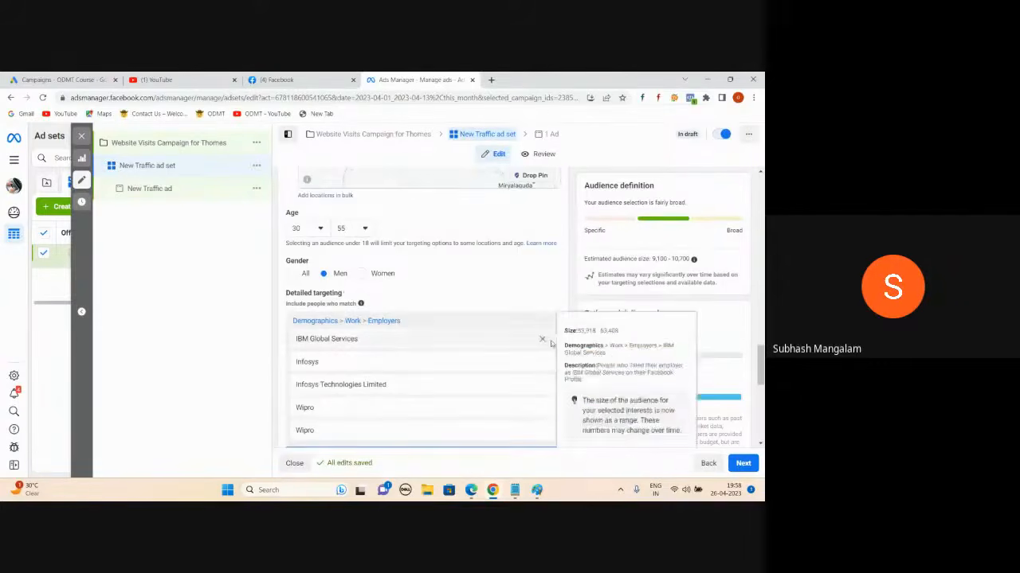
- Switch the ad set's Placements to Manual placements
{"action": "scroll", "coordinate": [553, 344], "scroll_direction": "down", "scroll_amount": 2}
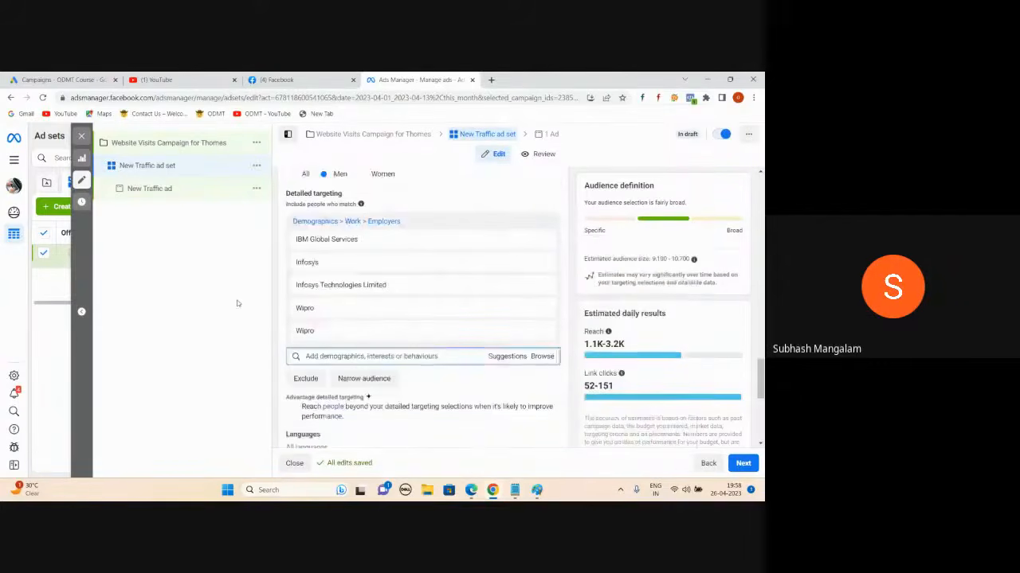
{"action": "scroll", "coordinate": [454, 362], "scroll_direction": "down", "scroll_amount": 5}
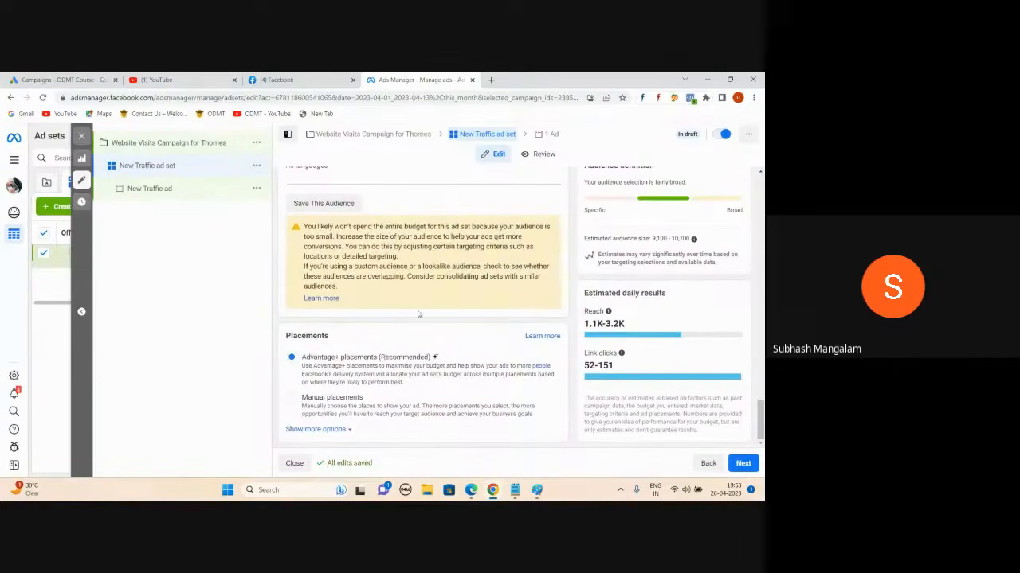
{"action": "left_click", "coordinate": [291, 398]}
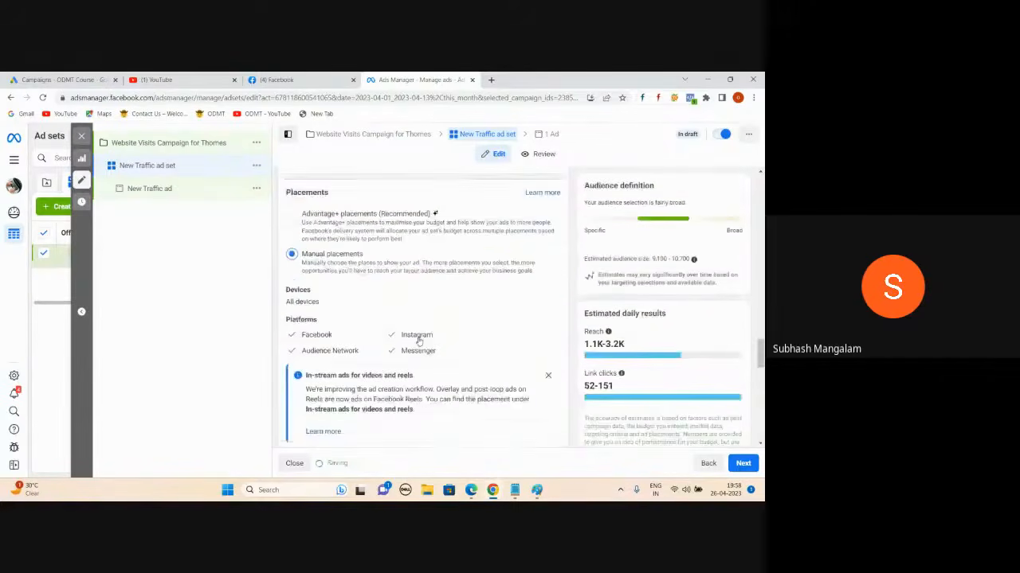
- Untick Audience Network and Messenger, keeping Facebook and re-enabling some Instagram placements
{"action": "scroll", "coordinate": [391, 364], "scroll_direction": "down", "scroll_amount": 1}
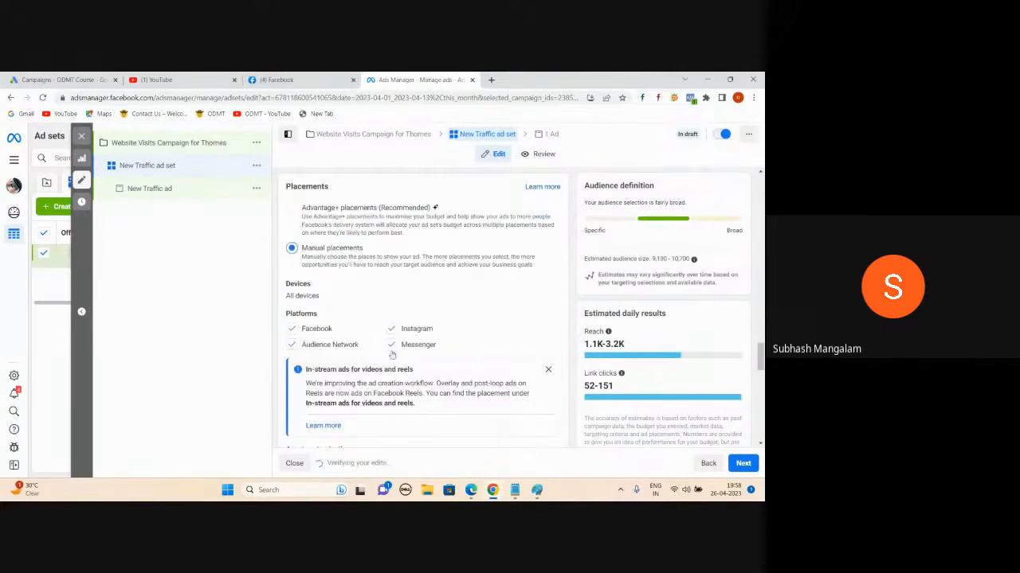
{"action": "left_click", "coordinate": [335, 348]}
{"action": "scroll", "coordinate": [350, 350], "scroll_direction": "down", "scroll_amount": 2}
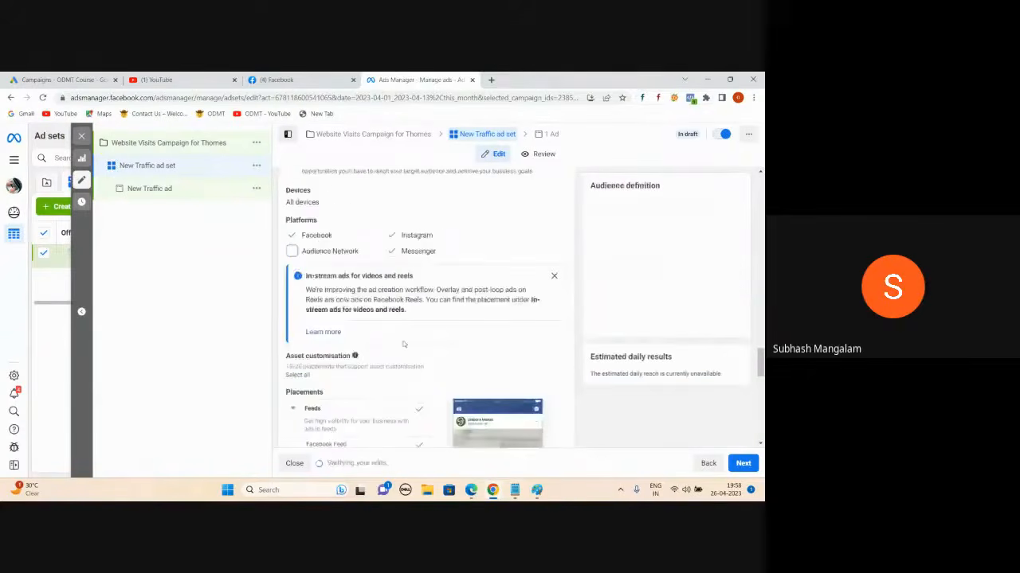
{"action": "scroll", "coordinate": [391, 261], "scroll_direction": "up", "scroll_amount": 2}
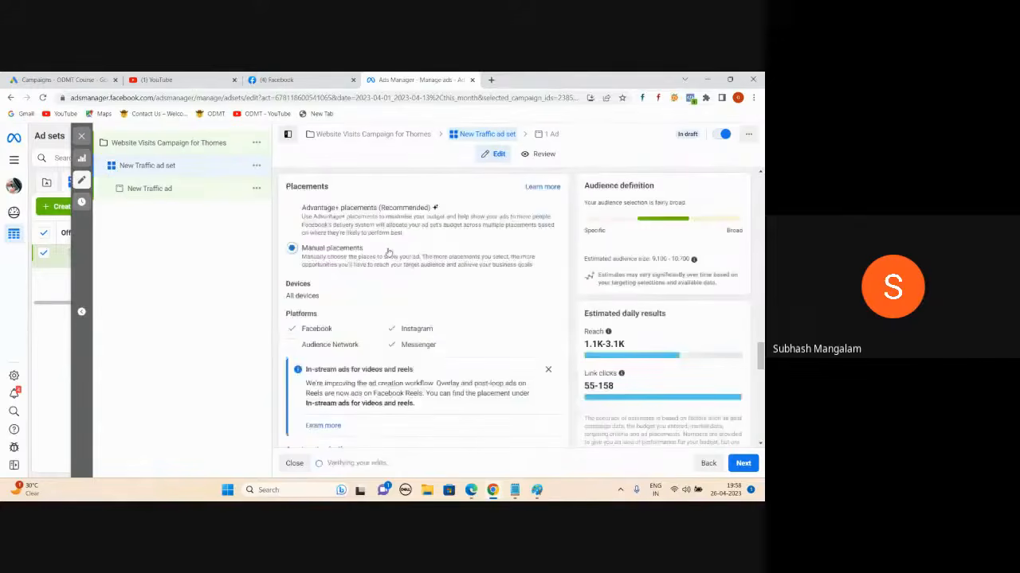
{"action": "left_click", "coordinate": [390, 328]}
{"action": "scroll", "coordinate": [390, 328], "scroll_direction": "down", "scroll_amount": 2}
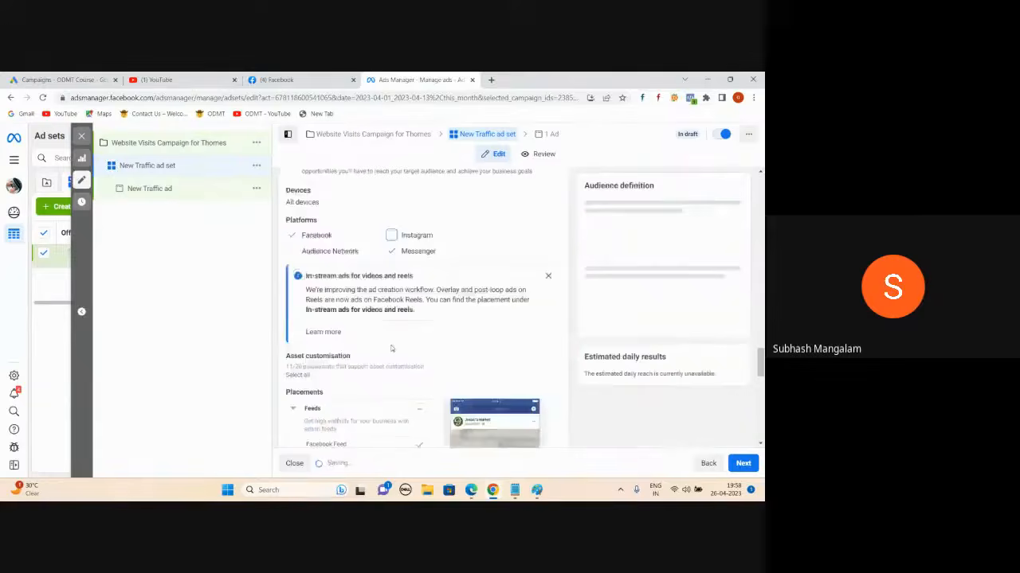
{"action": "left_click", "coordinate": [390, 253]}
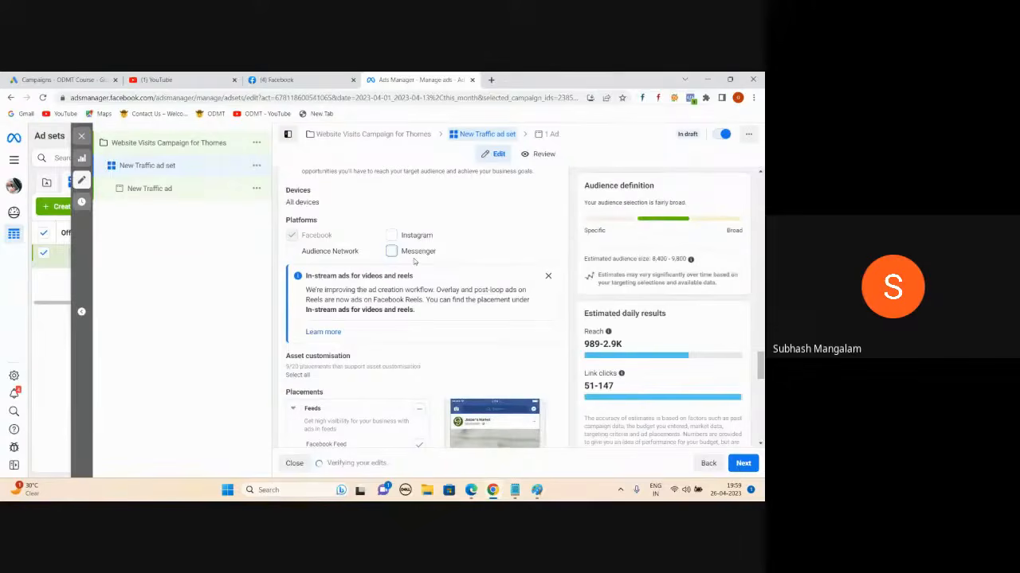
{"action": "left_click", "coordinate": [391, 252]}
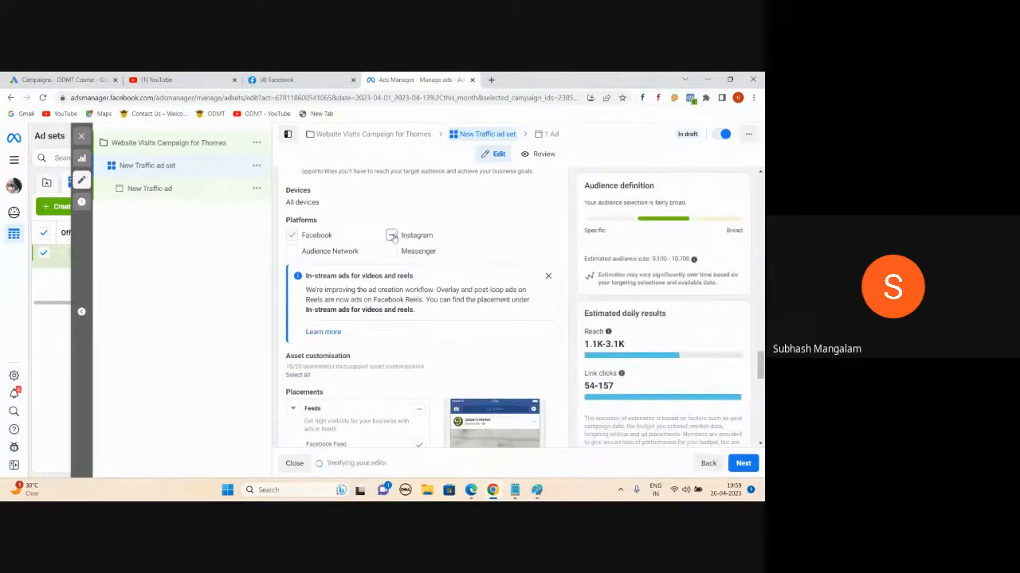
{"action": "scroll", "coordinate": [460, 372], "scroll_direction": "up", "scroll_amount": 10}
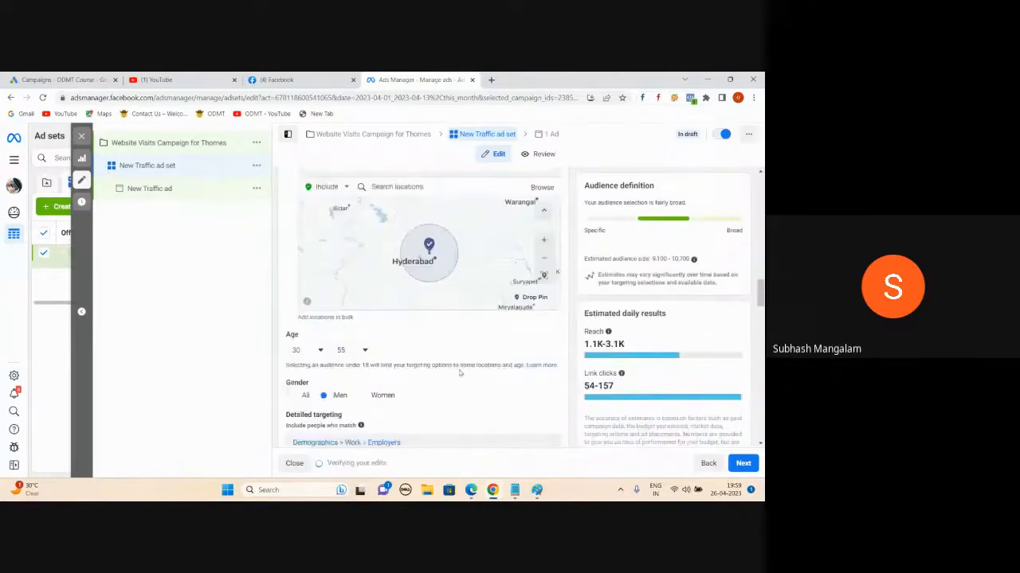
{"action": "scroll", "coordinate": [460, 372], "scroll_direction": "down", "scroll_amount": 10}
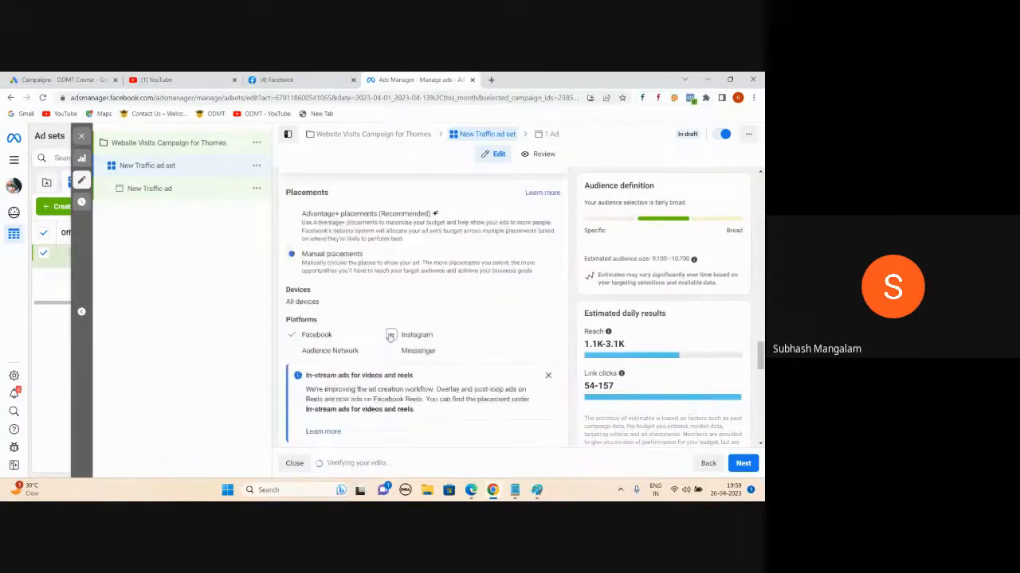
{"action": "scroll", "coordinate": [468, 313], "scroll_direction": "down", "scroll_amount": 1}
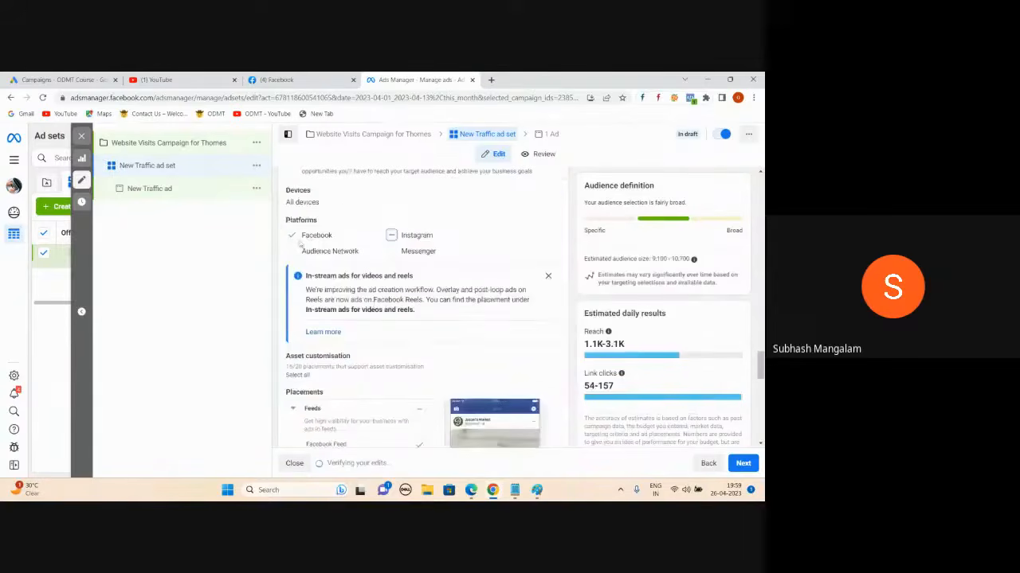
{"action": "scroll", "coordinate": [411, 306], "scroll_direction": "down", "scroll_amount": 2}
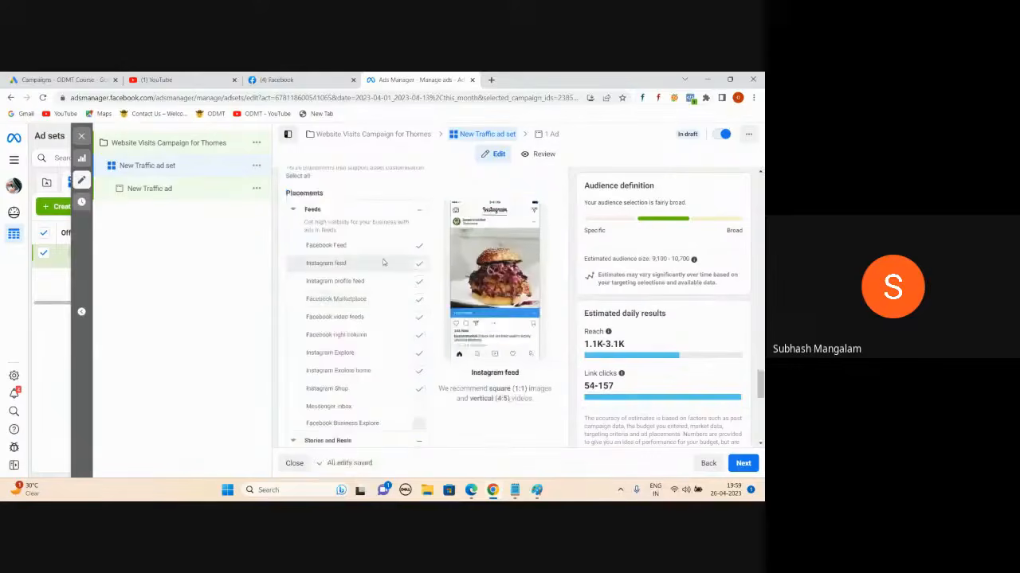
- Switch Facebook from the ODMT Course Telugu page to the personal profile and scroll its feed
{"action": "left_click", "coordinate": [279, 80]}
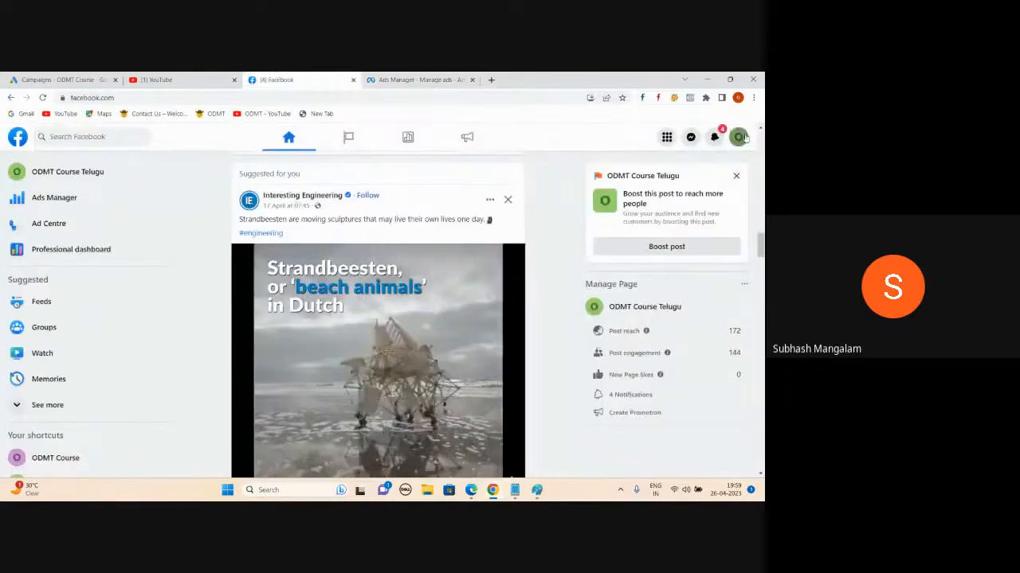
{"action": "left_click", "coordinate": [739, 137]}
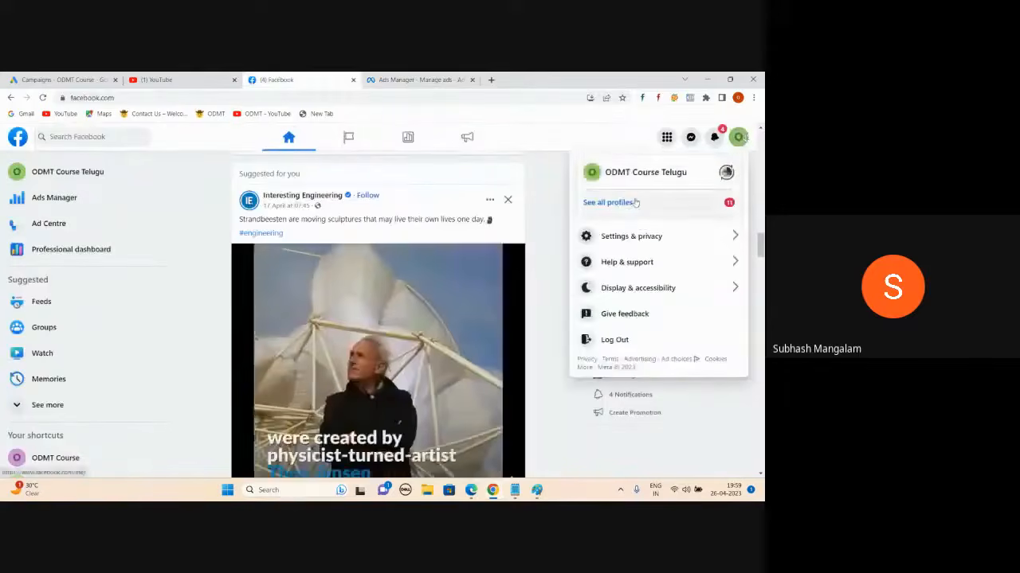
{"action": "left_click", "coordinate": [641, 203]}
{"action": "left_click", "coordinate": [641, 223]}
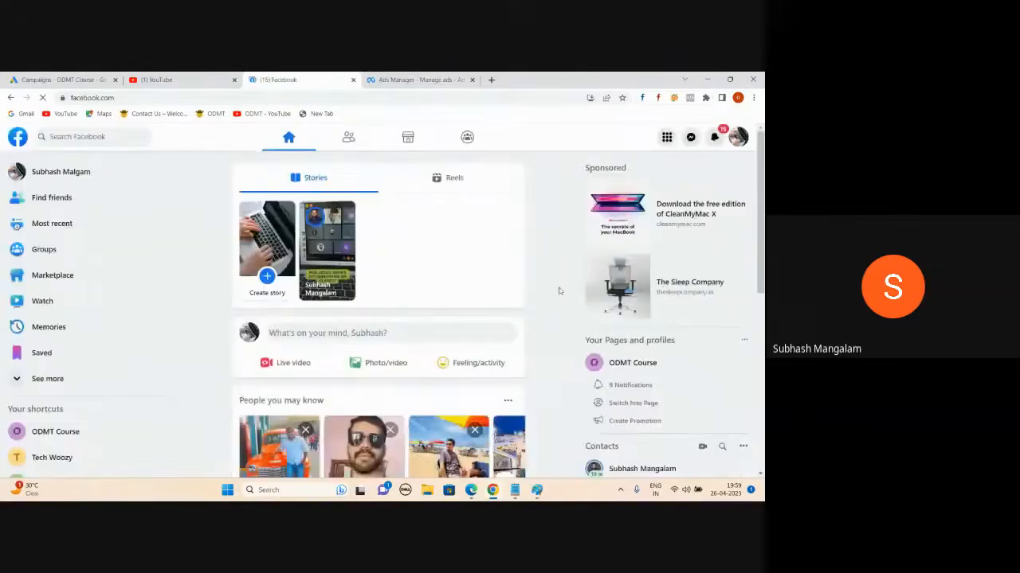
{"action": "scroll", "coordinate": [386, 262], "scroll_direction": "down", "scroll_amount": 2}
{"action": "scroll", "coordinate": [386, 262], "scroll_direction": "down", "scroll_amount": 3}
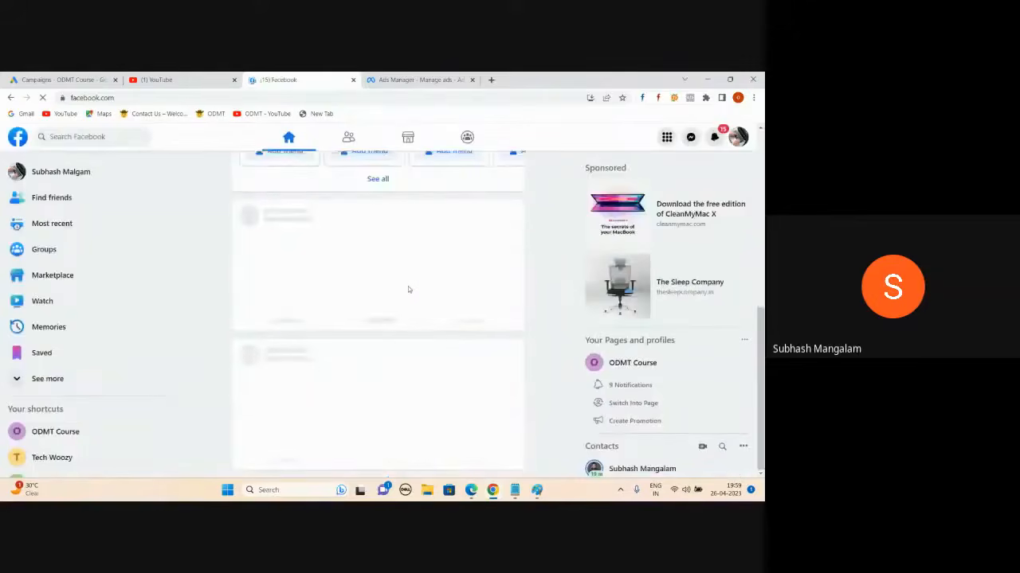
{"action": "scroll", "coordinate": [425, 304], "scroll_direction": "up", "scroll_amount": 3}
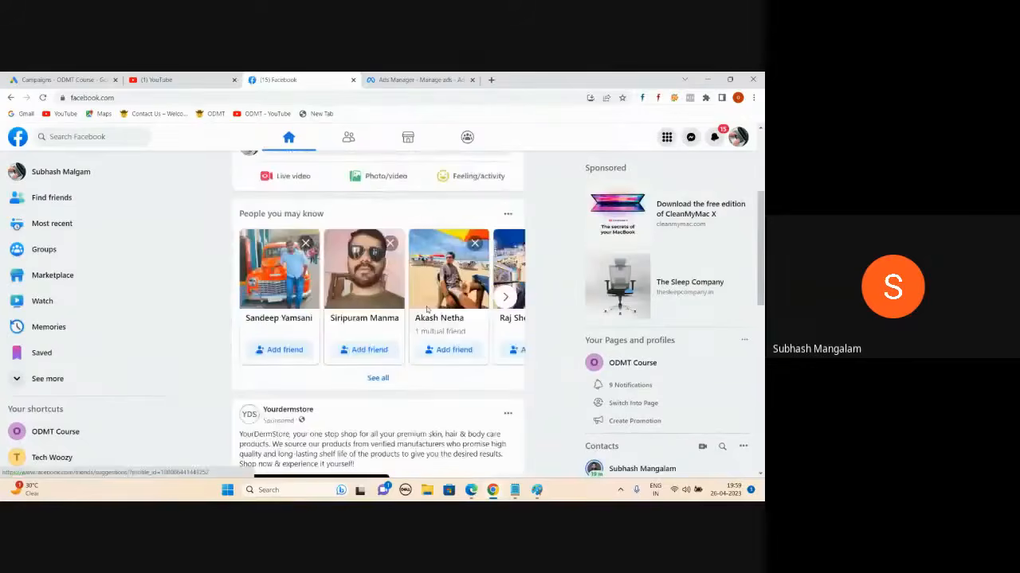
{"action": "scroll", "coordinate": [427, 309], "scroll_direction": "down", "scroll_amount": 3}
{"action": "scroll", "coordinate": [426, 305], "scroll_direction": "up", "scroll_amount": 5}
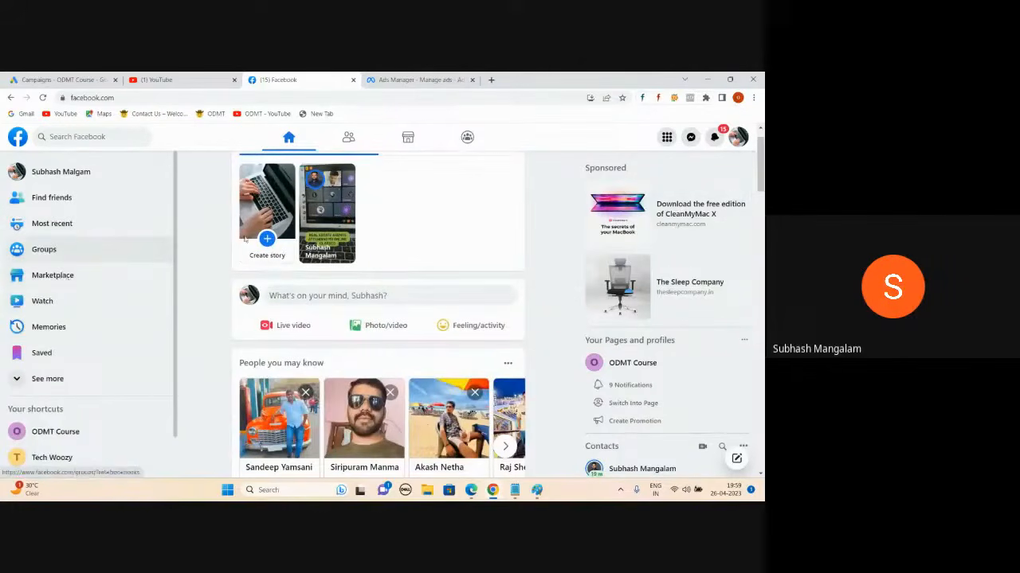
- Uncheck Instagram feed, Facebook Marketplace, video feeds, right column, Instagram Explore, Explore home and Shop
{"action": "left_click", "coordinate": [440, 82]}
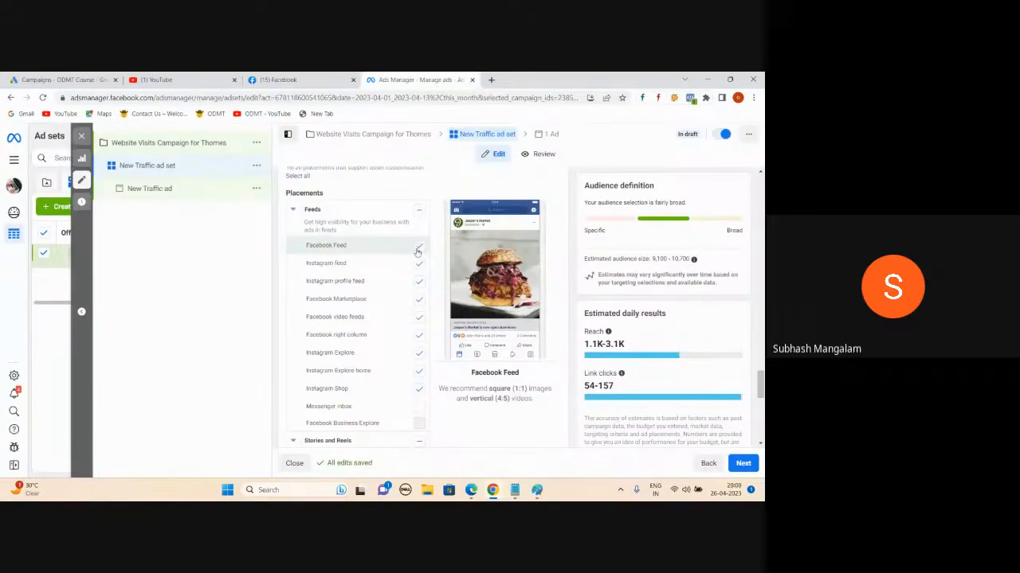
{"action": "left_click", "coordinate": [418, 266]}
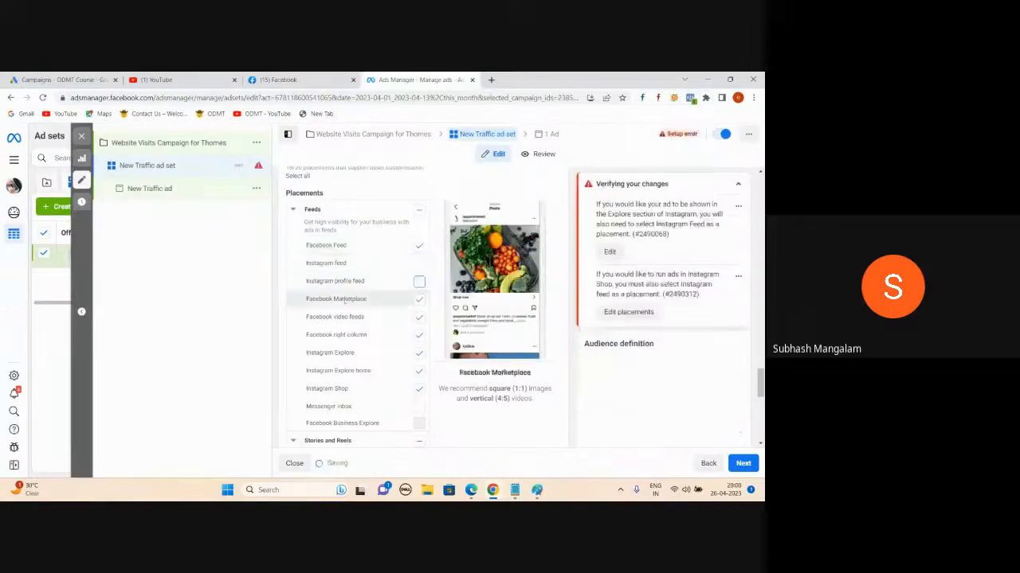
{"action": "left_click", "coordinate": [416, 302]}
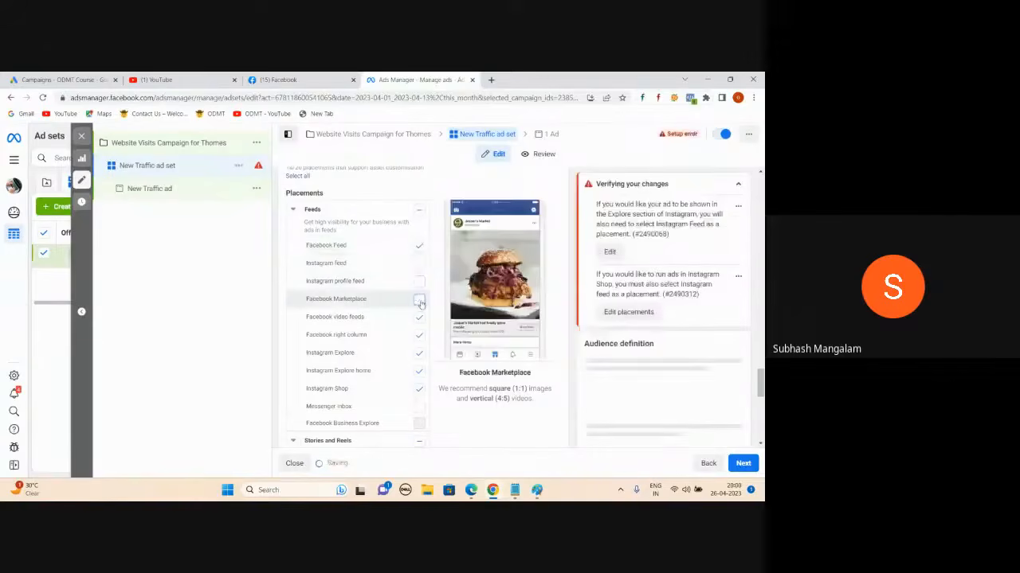
{"action": "left_click", "coordinate": [416, 318]}
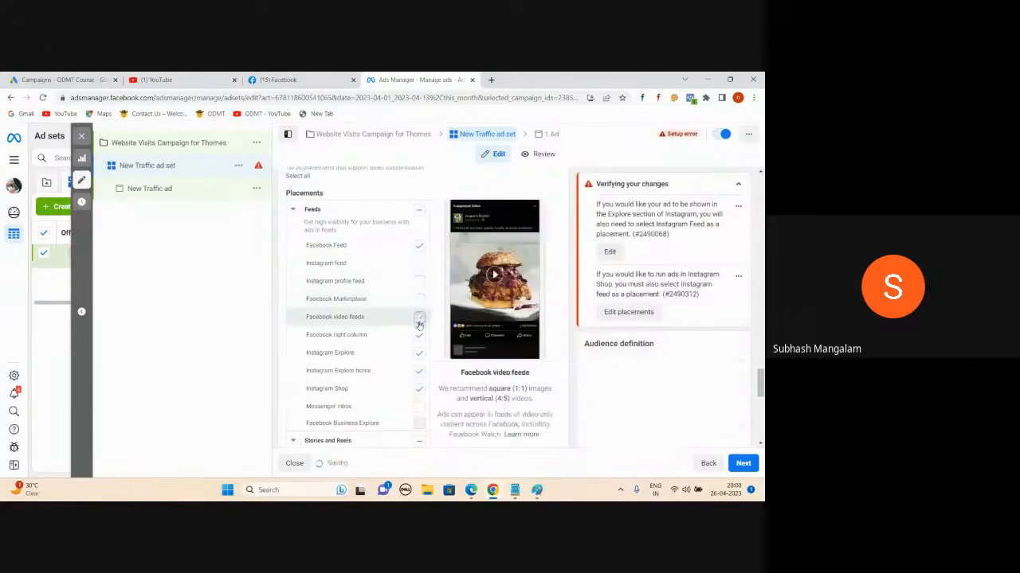
{"action": "left_click", "coordinate": [418, 336]}
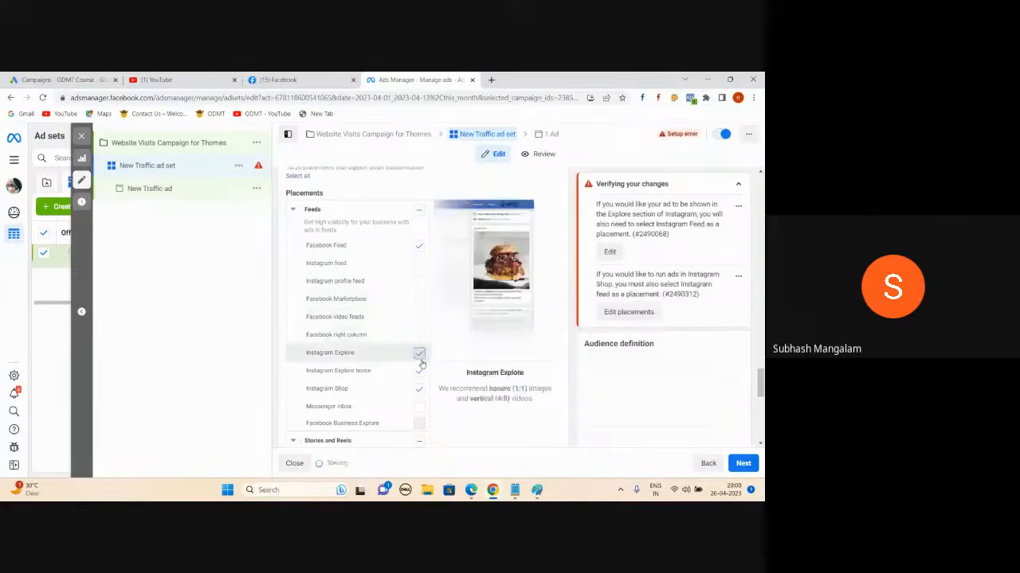
{"action": "left_click", "coordinate": [418, 352]}
{"action": "left_click", "coordinate": [419, 371]}
{"action": "left_click", "coordinate": [419, 389]}
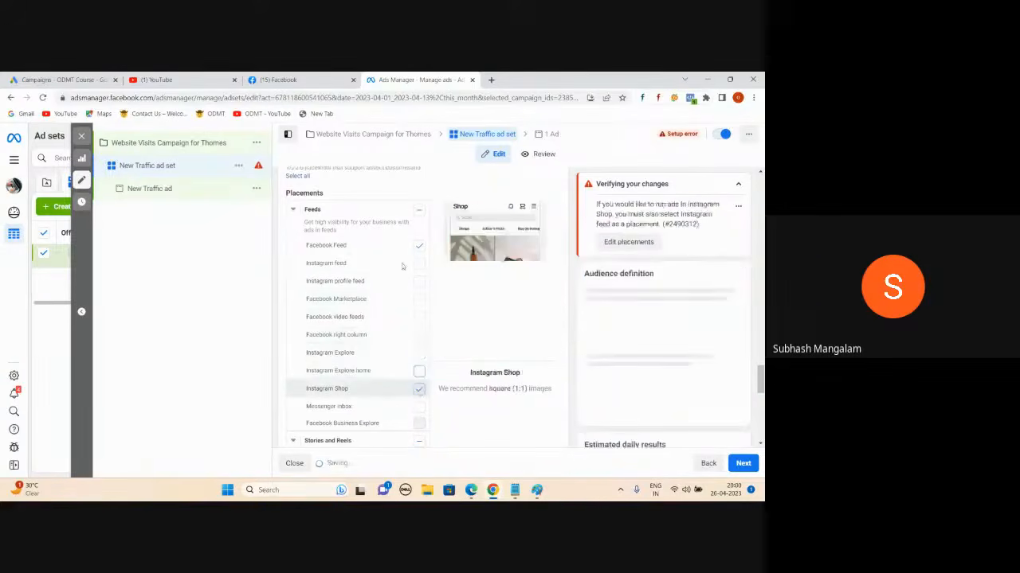
{"action": "scroll", "coordinate": [372, 264], "scroll_direction": "down", "scroll_amount": 1}
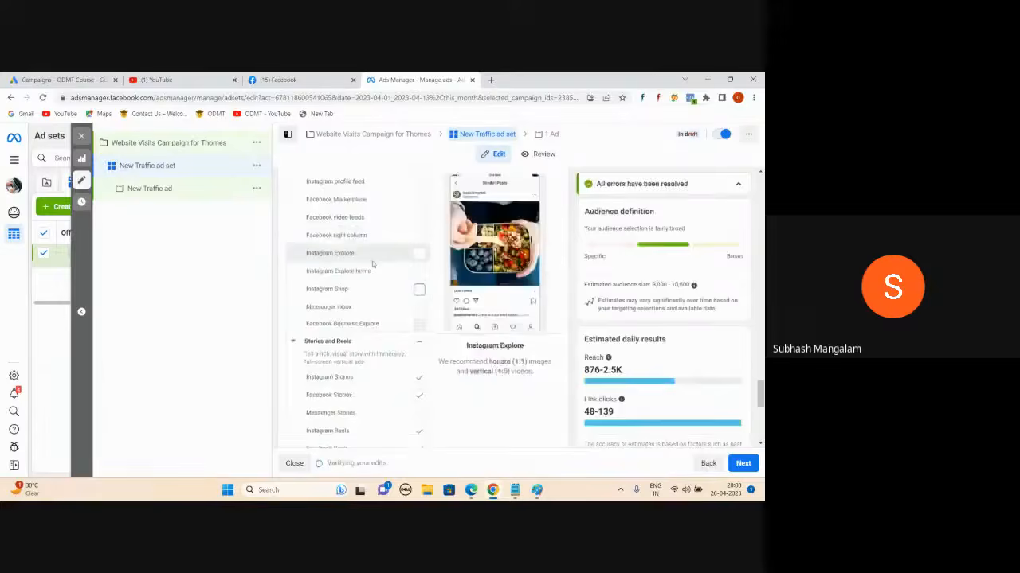
{"action": "scroll", "coordinate": [372, 263], "scroll_direction": "down", "scroll_amount": 1}
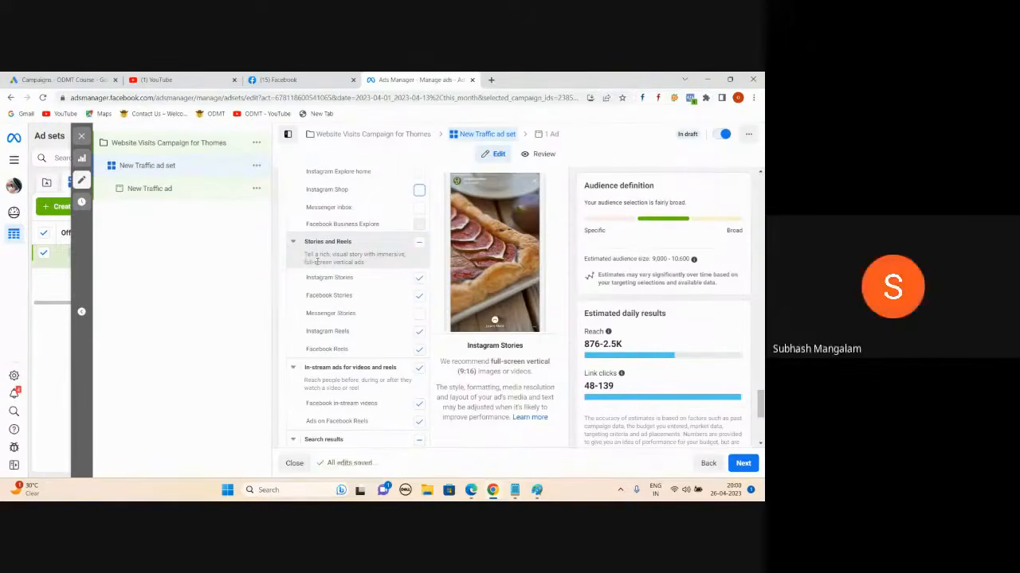
- Uncheck the Stories and Reels and the In-stream ads placement groups
{"action": "left_click", "coordinate": [419, 241]}
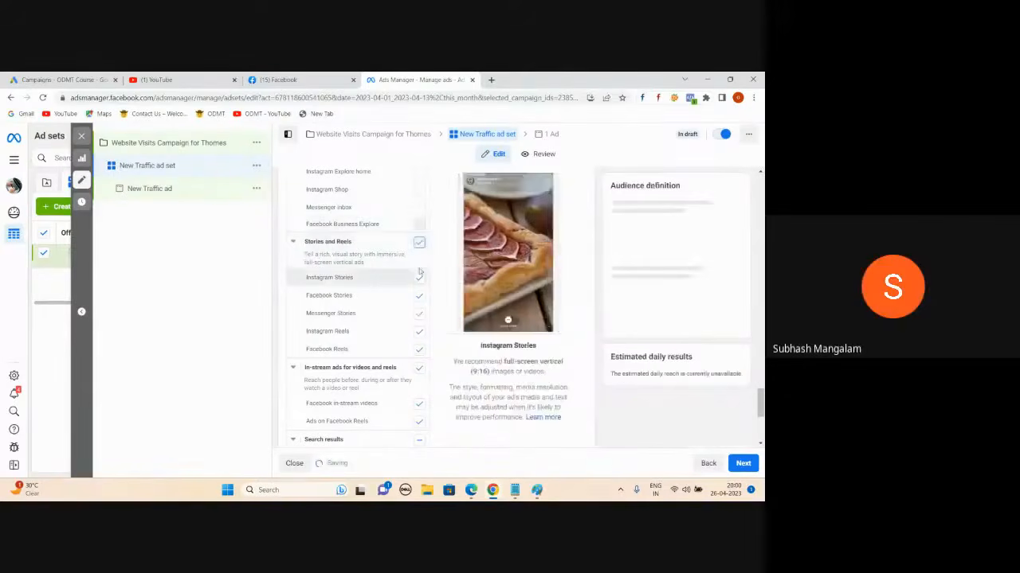
{"action": "left_click", "coordinate": [419, 241]}
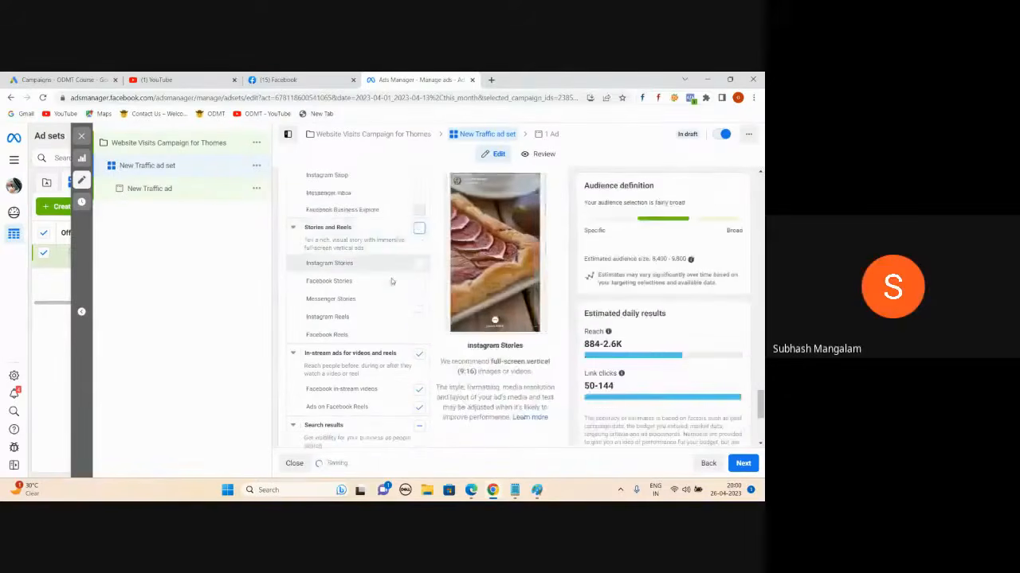
{"action": "scroll", "coordinate": [393, 303], "scroll_direction": "down", "scroll_amount": 1}
{"action": "left_click", "coordinate": [398, 340]}
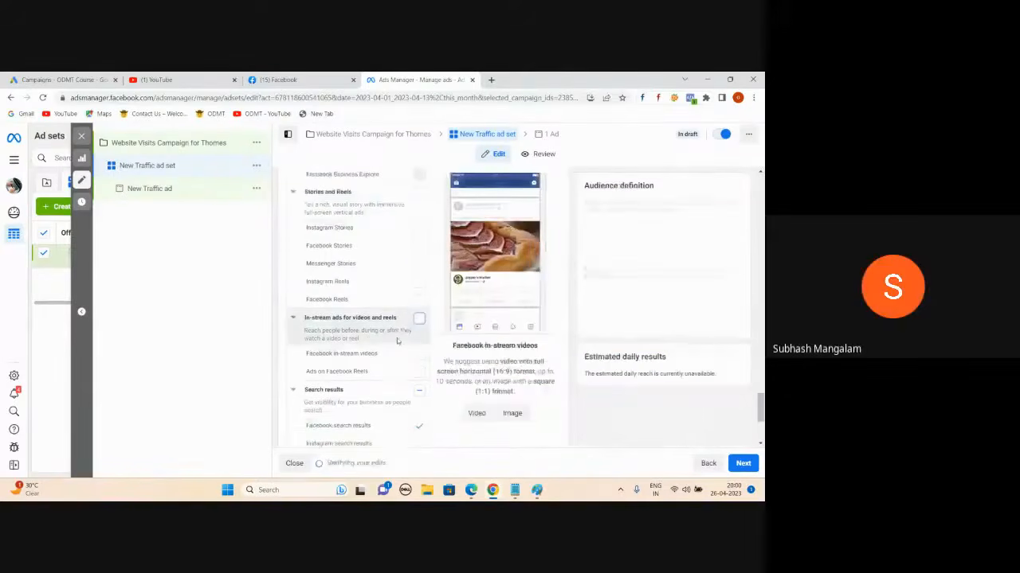
- Exclude Facebook search results from the Search results placements and check the reach estimate
{"action": "scroll", "coordinate": [397, 340], "scroll_direction": "down", "scroll_amount": 1}
{"action": "left_click", "coordinate": [419, 340]}
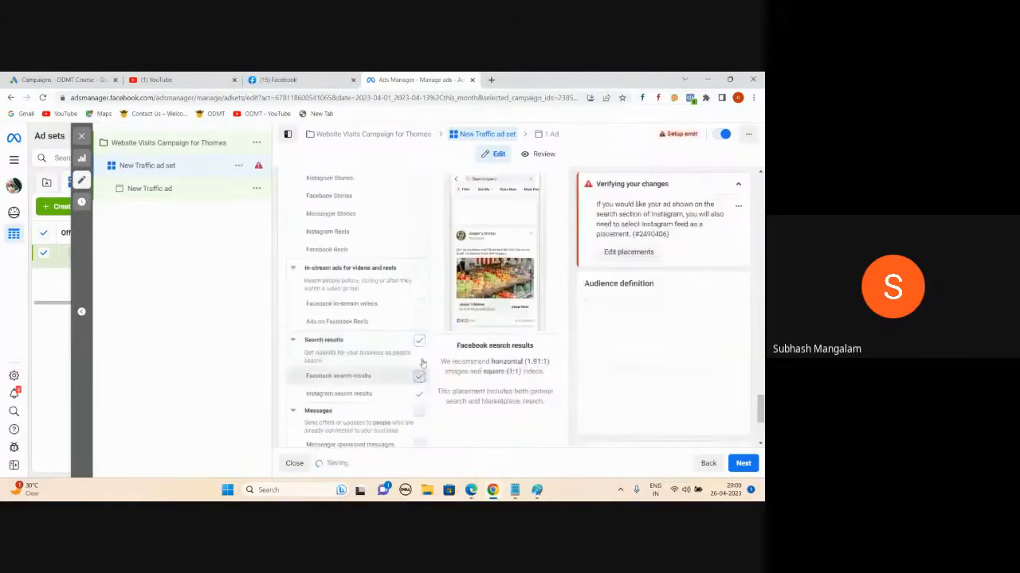
{"action": "left_click", "coordinate": [419, 376]}
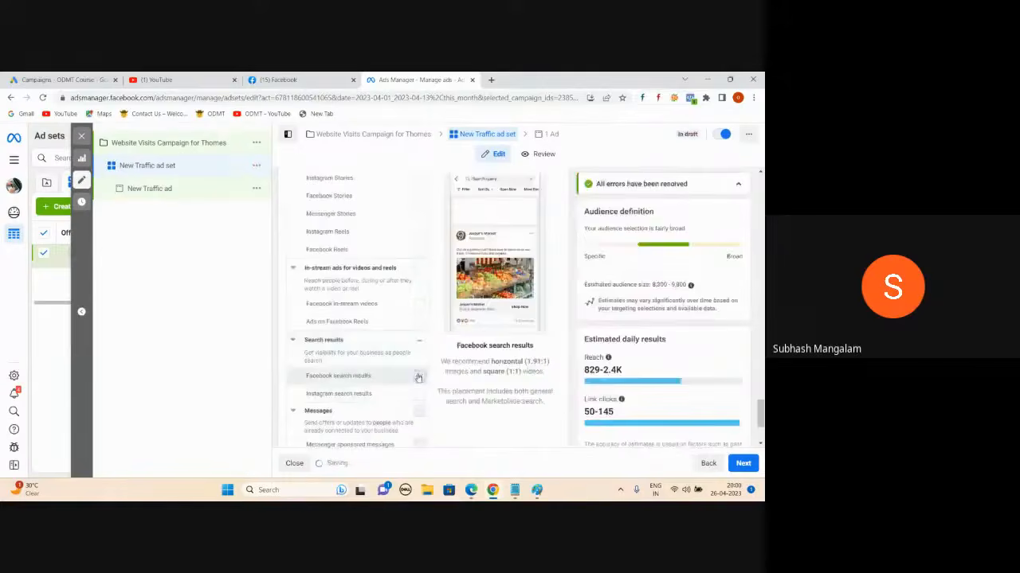
{"action": "scroll", "coordinate": [418, 377], "scroll_direction": "down", "scroll_amount": 3}
{"action": "scroll", "coordinate": [378, 351], "scroll_direction": "up", "scroll_amount": 6}
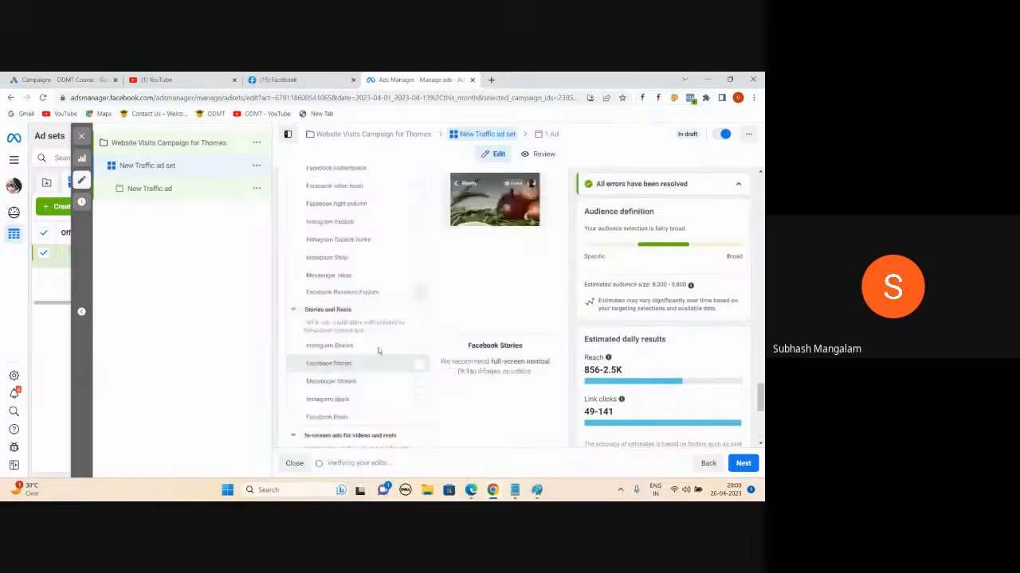
{"action": "scroll", "coordinate": [381, 358], "scroll_direction": "up", "scroll_amount": 5}
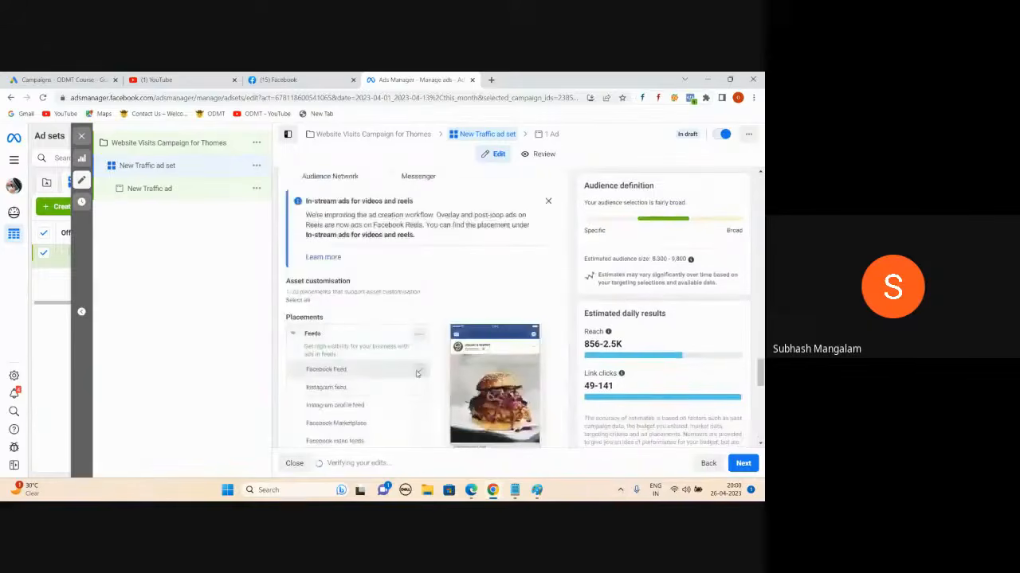
{"action": "scroll", "coordinate": [417, 373], "scroll_direction": "down", "scroll_amount": 5}
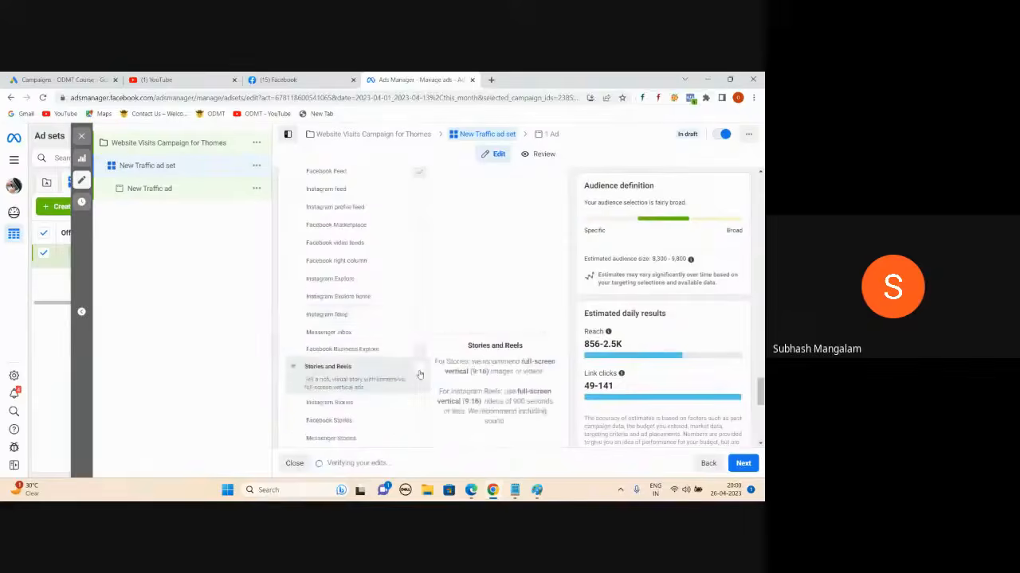
{"action": "scroll", "coordinate": [418, 371], "scroll_direction": "down", "scroll_amount": 8}
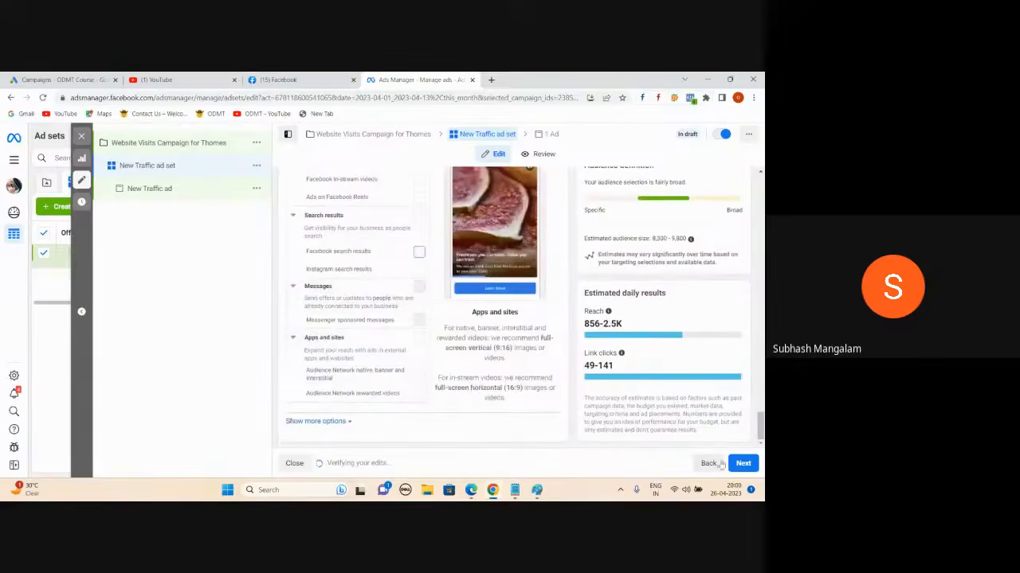
- Advance to the New Traffic ad editor and dismiss the 'Make a carousel ad' tip
{"action": "left_click", "coordinate": [747, 464]}
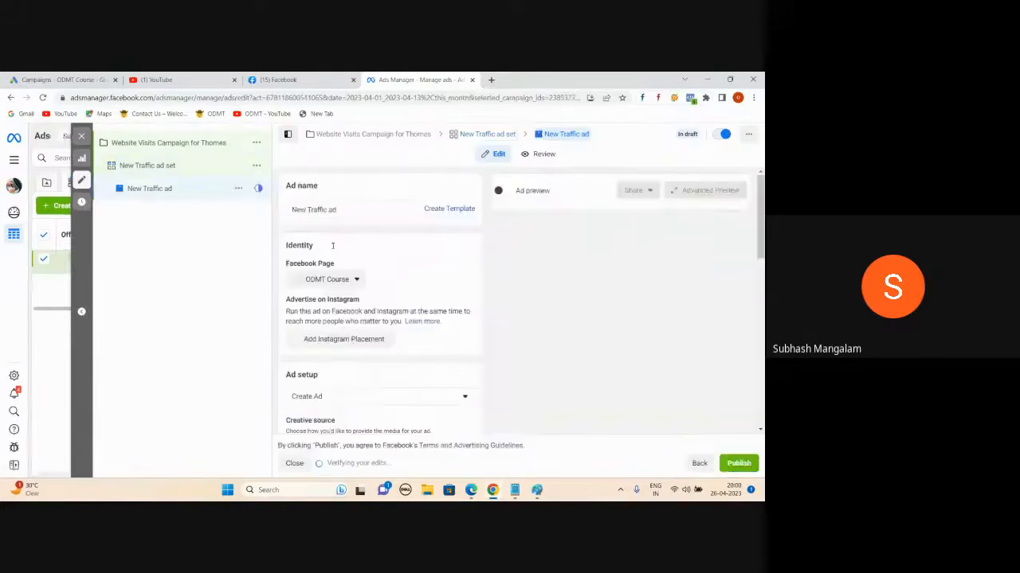
{"action": "scroll", "coordinate": [391, 292], "scroll_direction": "down", "scroll_amount": 5}
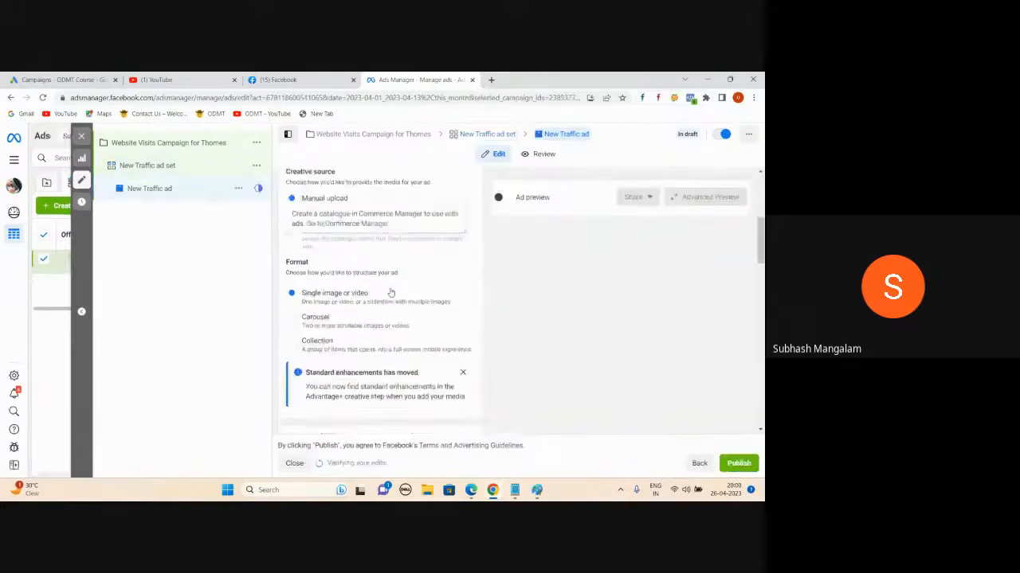
{"action": "scroll", "coordinate": [391, 292], "scroll_direction": "down", "scroll_amount": 5}
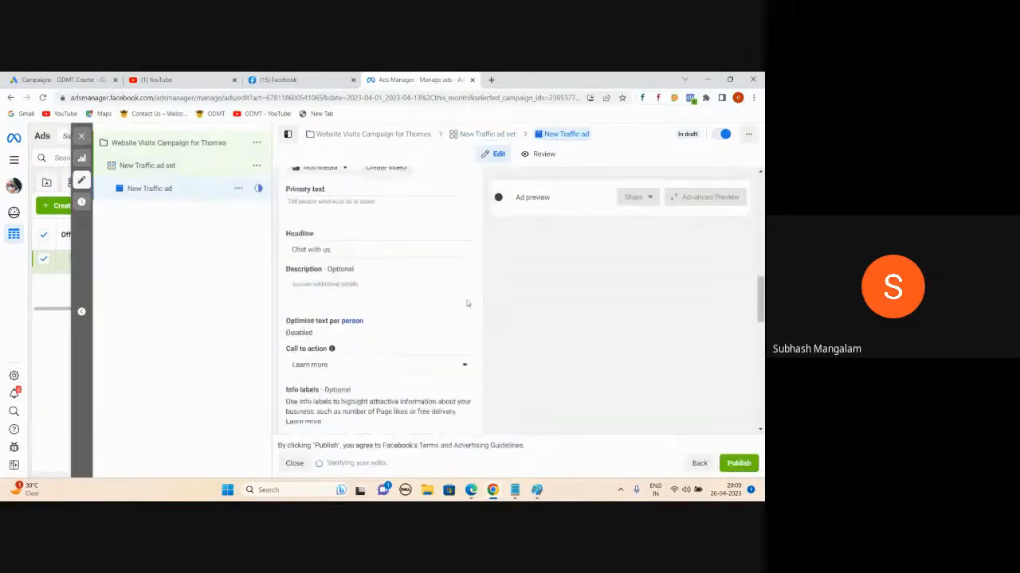
{"action": "scroll", "coordinate": [467, 303], "scroll_direction": "up", "scroll_amount": 10}
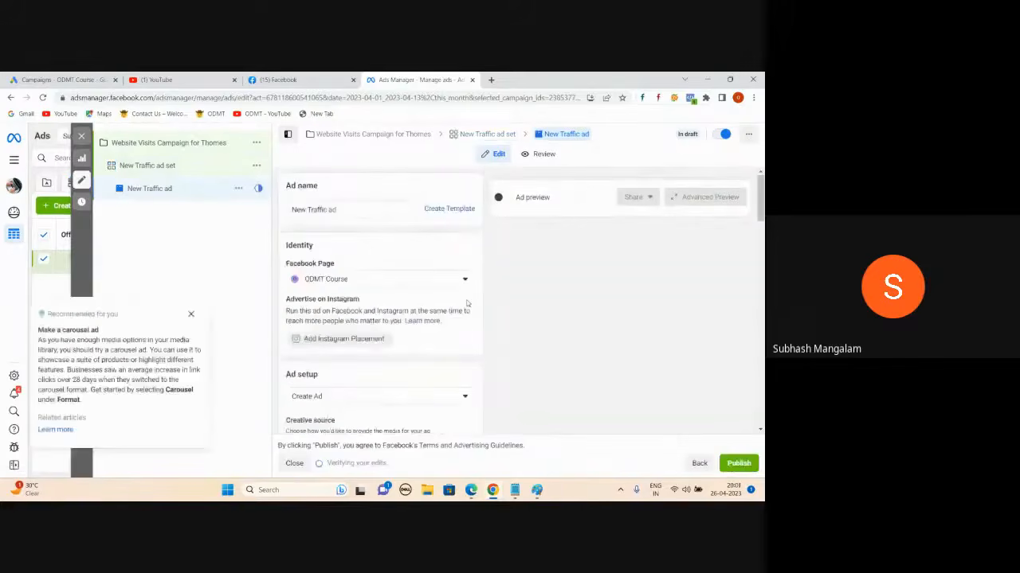
{"action": "left_click", "coordinate": [191, 315]}
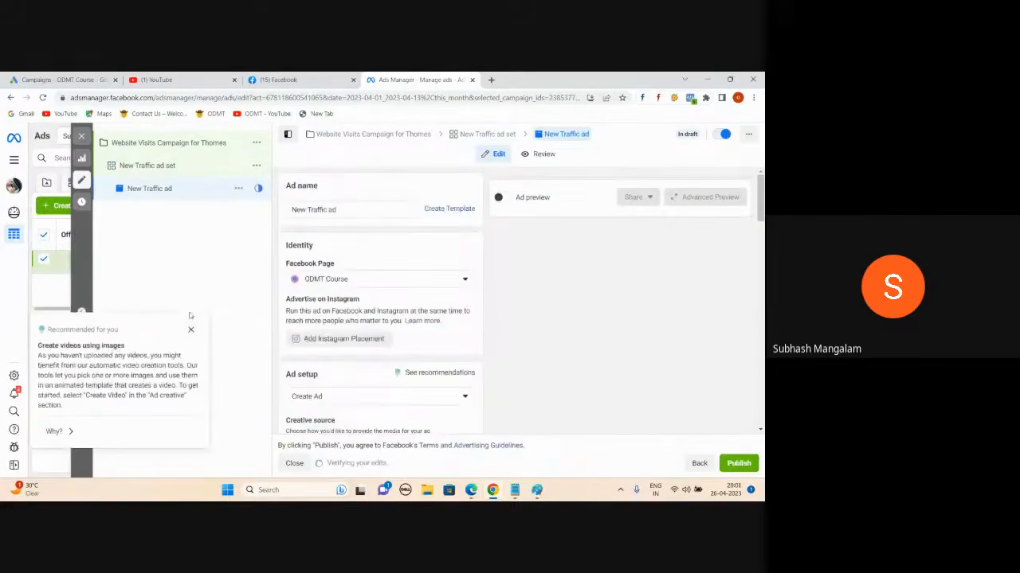
- In the urgent-works notes, add 'Open plots :' and 'Software :' lines below 'Ad:'
{"action": "left_click", "coordinate": [514, 490]}
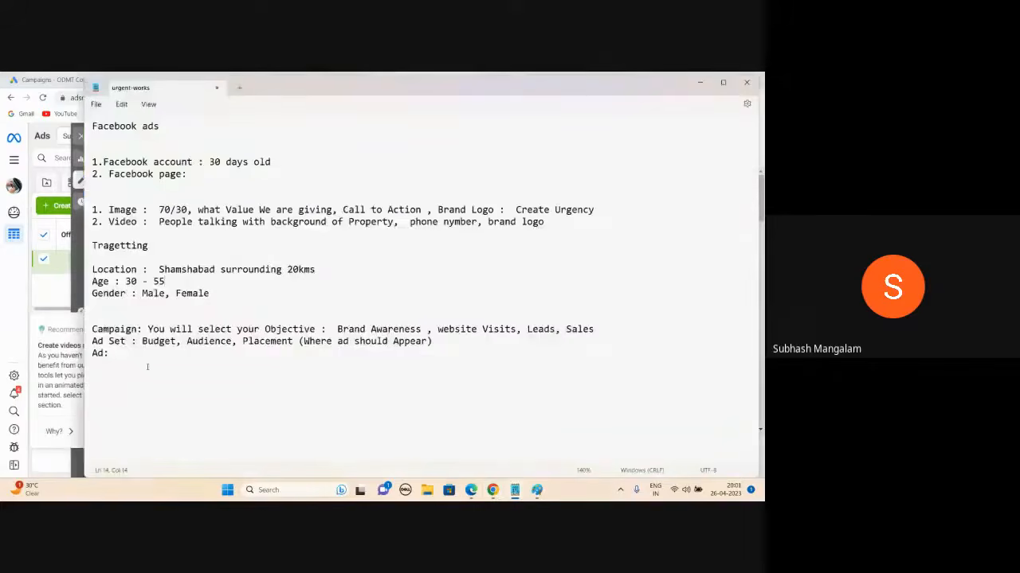
{"action": "key", "text": "Return"}
{"action": "key", "text": "Return"}
{"action": "key", "text": "Return"}
{"action": "key", "text": "Return"}
{"action": "type", "text": "Open pl"}
{"action": "type", "text": "ots :  "}
{"action": "type", "text": "Software "}
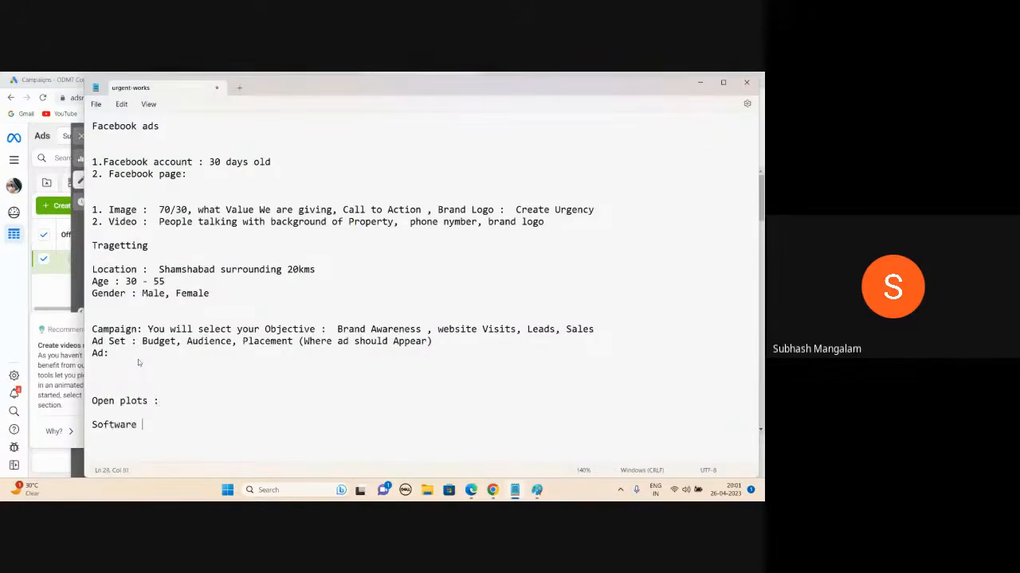
{"action": "type", "text": ":"}
- Back in Ads Manager, enable Ad preview and close the video-from-images and info labels recommendations
{"action": "left_click", "coordinate": [699, 82]}
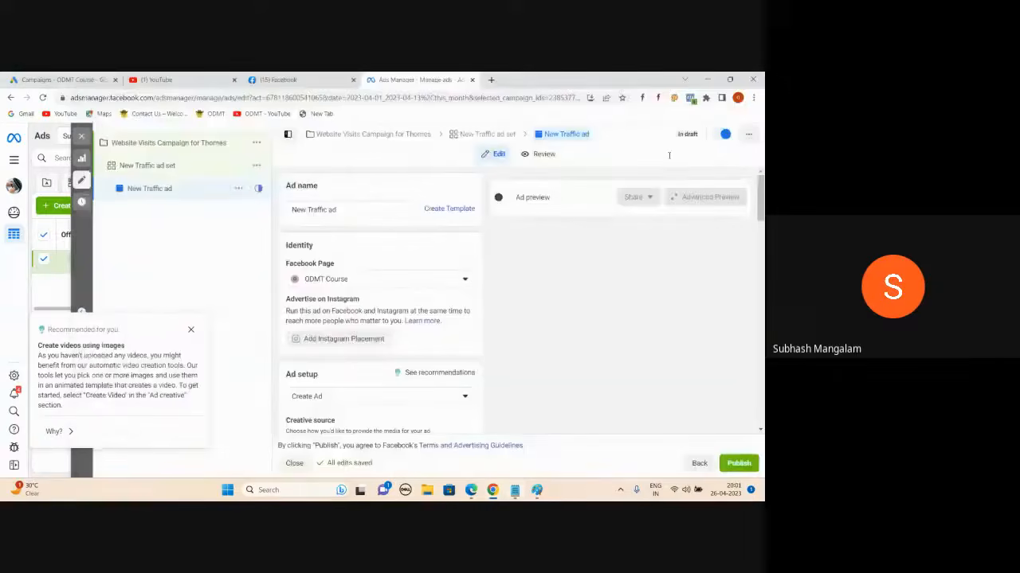
{"action": "left_click", "coordinate": [502, 197]}
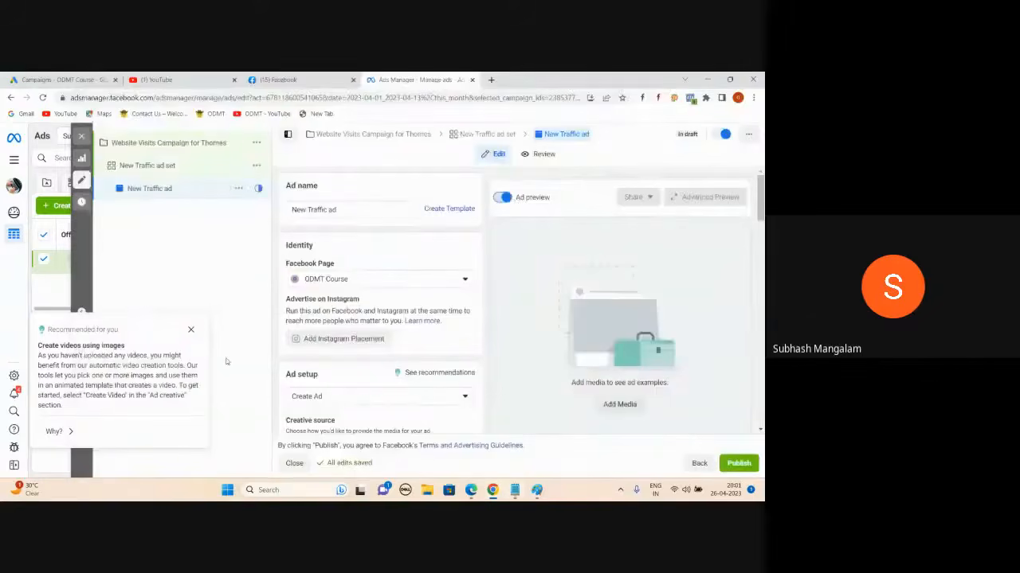
{"action": "left_click", "coordinate": [190, 328]}
{"action": "scroll", "coordinate": [415, 338], "scroll_direction": "down", "scroll_amount": 5}
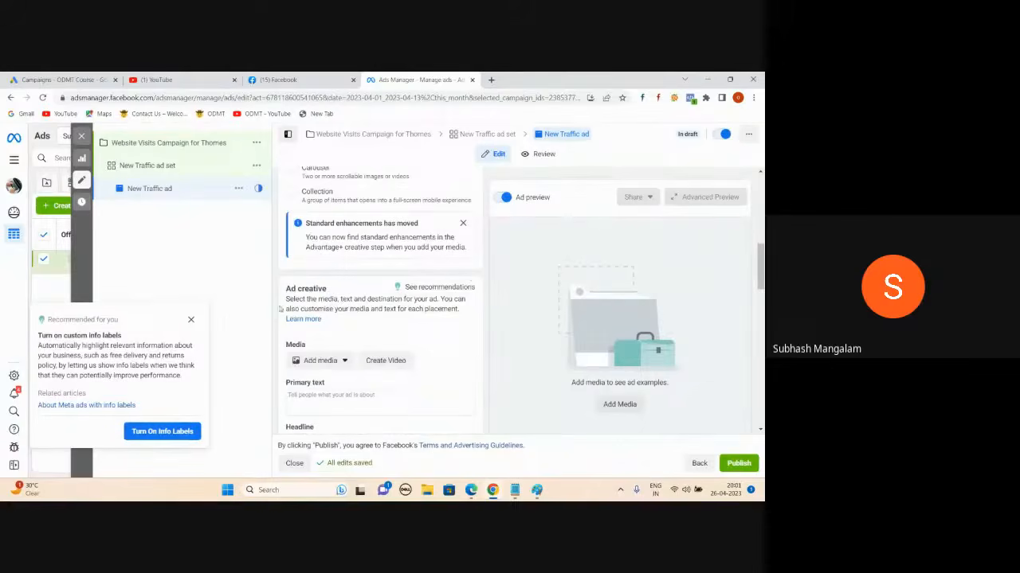
{"action": "left_click", "coordinate": [191, 321]}
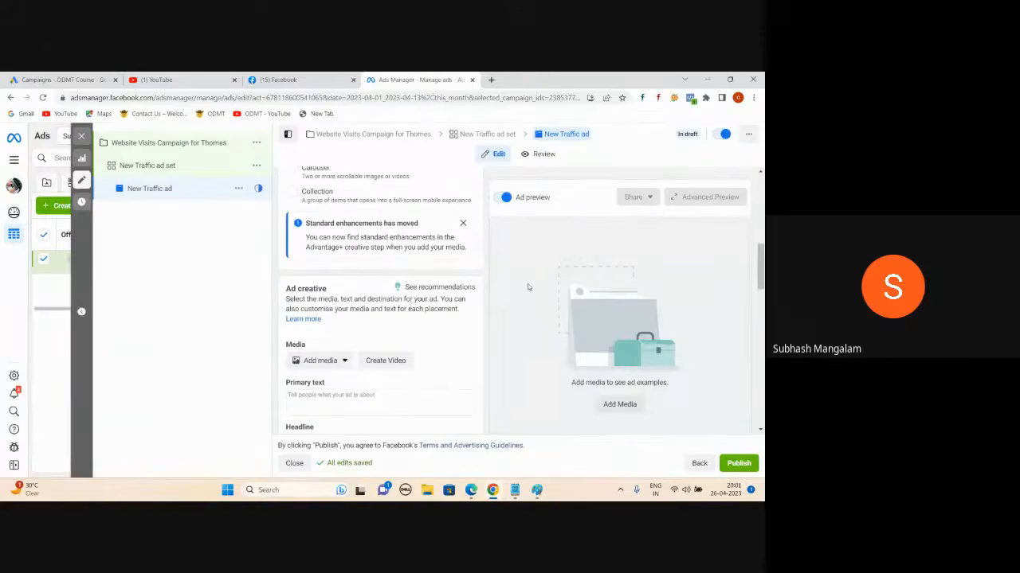
- Bring up the Google Meet meeting and show its participant list
{"action": "mouse_move", "coordinate": [470, 494]}
{"action": "left_click", "coordinate": [470, 442]}
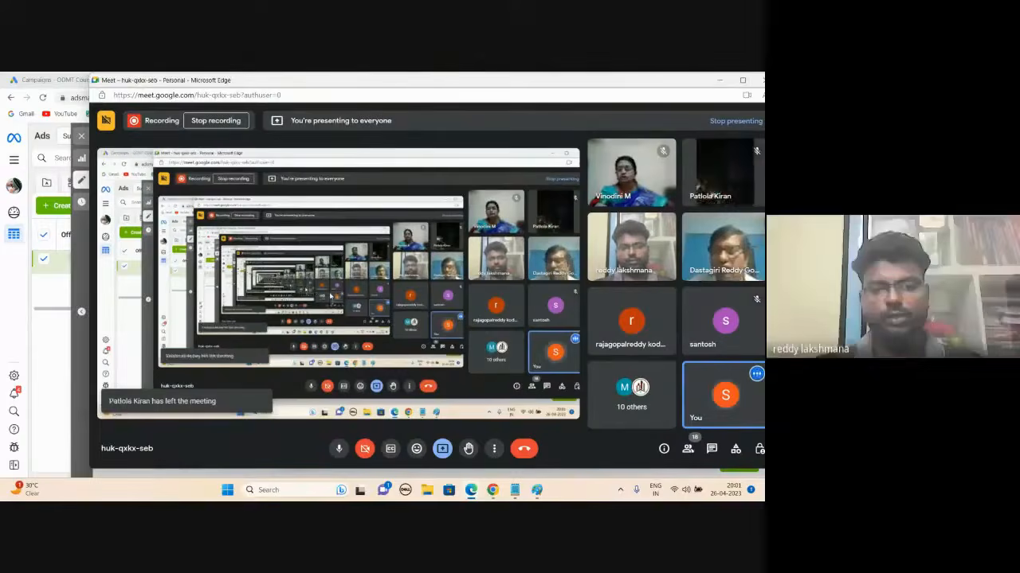
{"action": "left_click", "coordinate": [687, 448]}
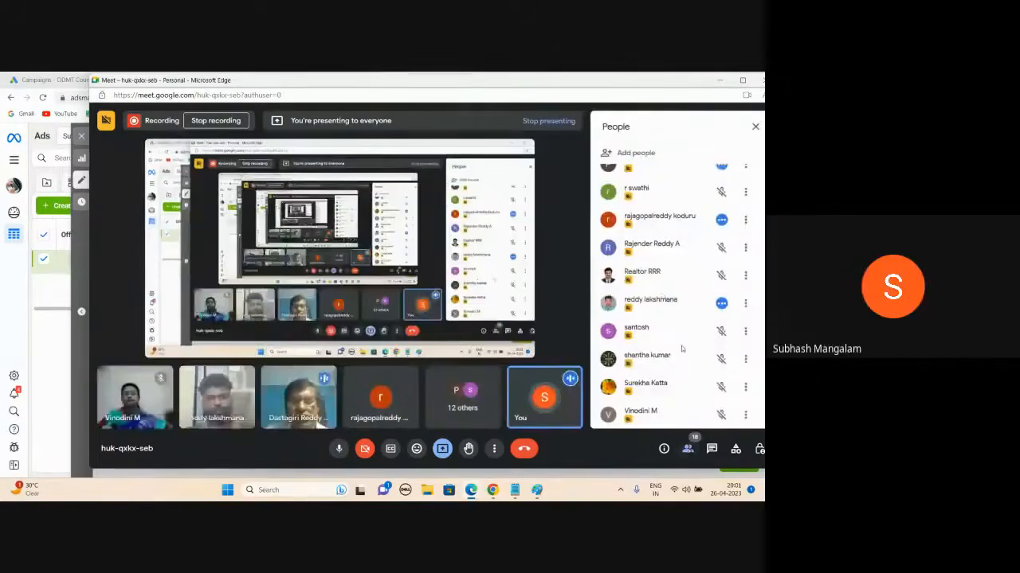